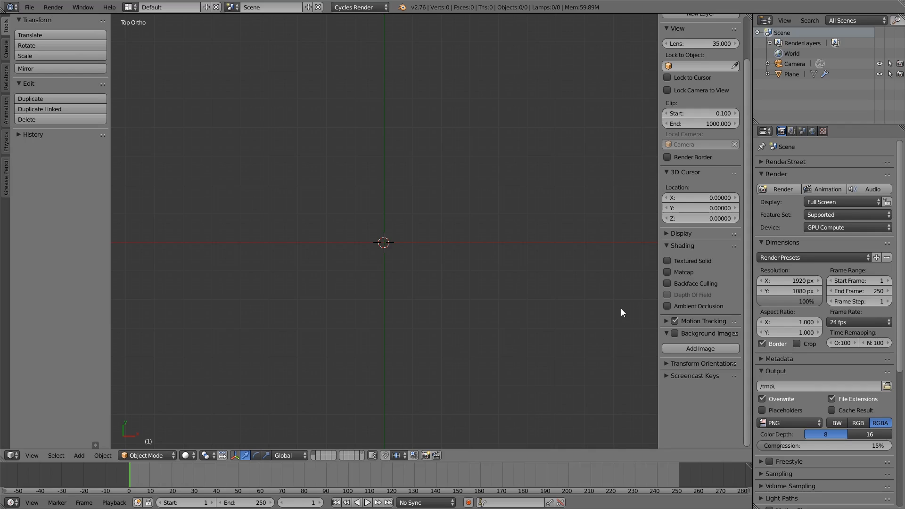
Enable background images and load gull_comp.jpg from the reference folder as the viewport background.
{"action": "left_click", "coordinate": [675, 333]}
{"action": "left_click", "coordinate": [683, 350]}
{"action": "left_click", "coordinate": [703, 406]}
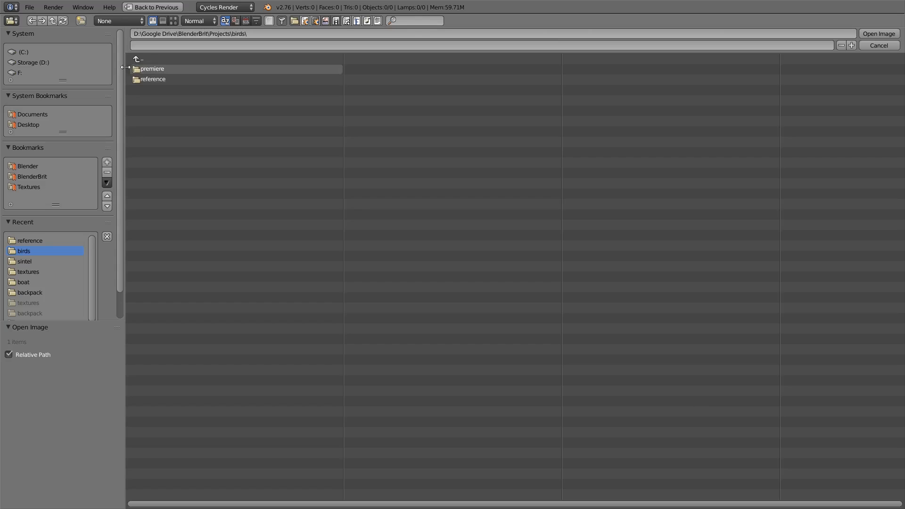
{"action": "left_click", "coordinate": [183, 73]}
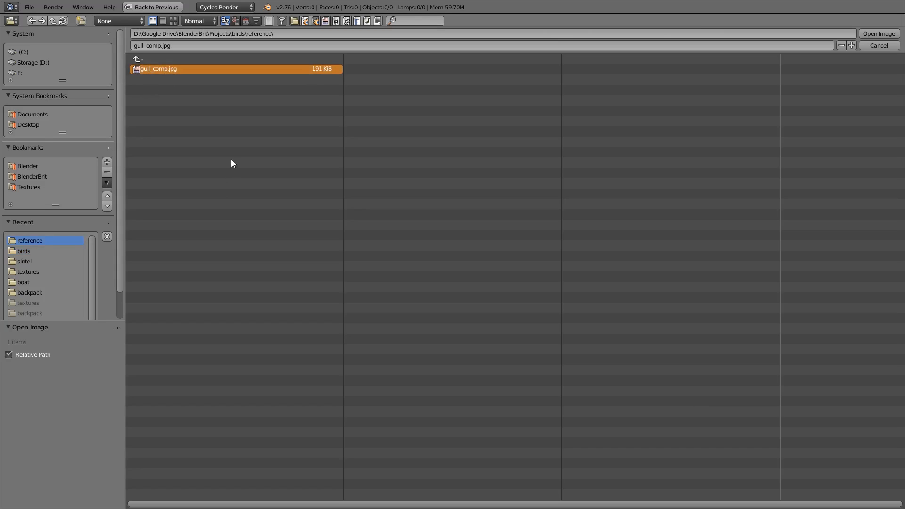
{"action": "left_click", "coordinate": [879, 33]}
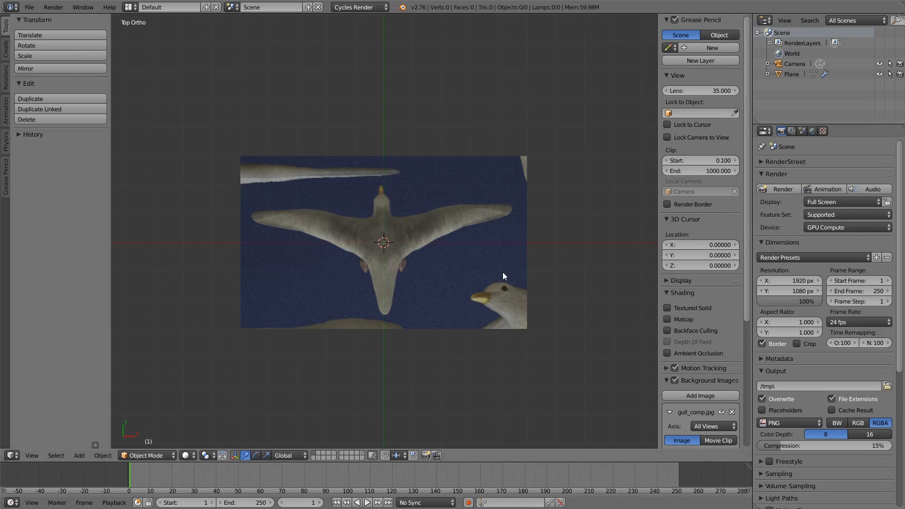
Add a mesh plane at the origin, over the gull reference image.
{"action": "key", "text": "shift+a"}
{"action": "mouse_move", "coordinate": [503, 273]}
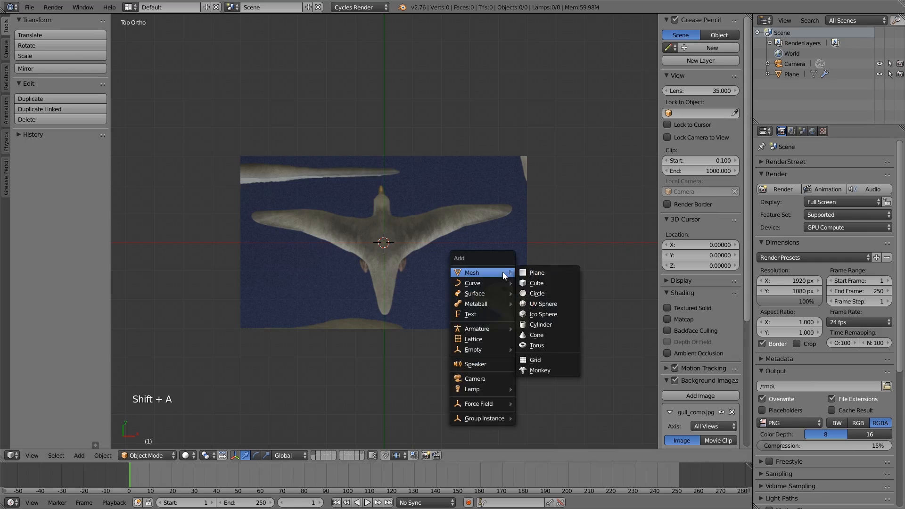
{"action": "left_click", "coordinate": [548, 271]}
{"action": "scroll", "coordinate": [527, 245], "scroll_direction": "up", "scroll_amount": 4}
{"action": "scroll", "coordinate": [543, 334], "scroll_direction": "down", "scroll_amount": 2}
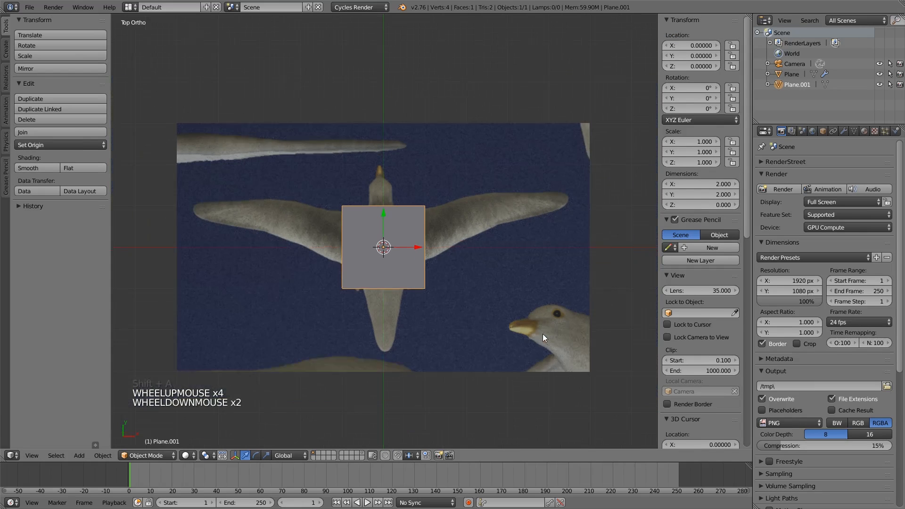
{"action": "scroll", "coordinate": [542, 334], "scroll_direction": "up", "scroll_amount": 1}
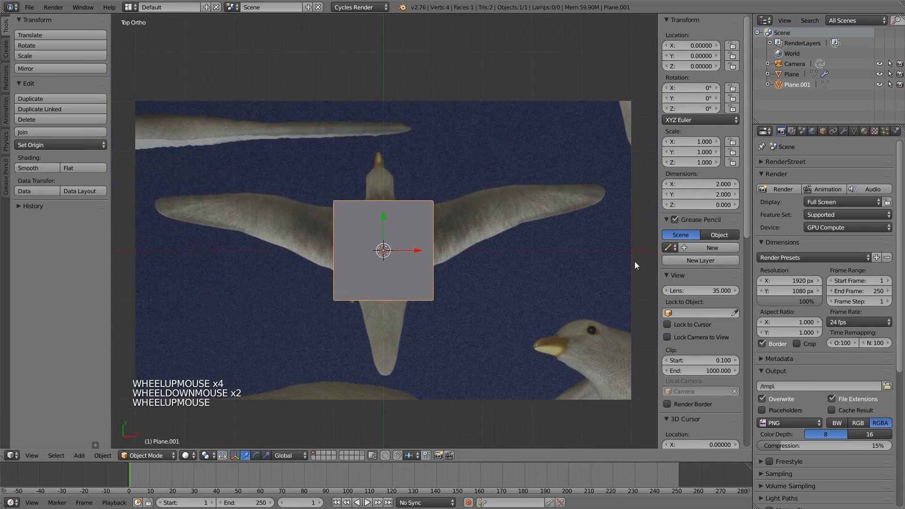
Set the new plane's X and Y dimensions to 0.5 each.
{"action": "left_click", "coordinate": [706, 184]}
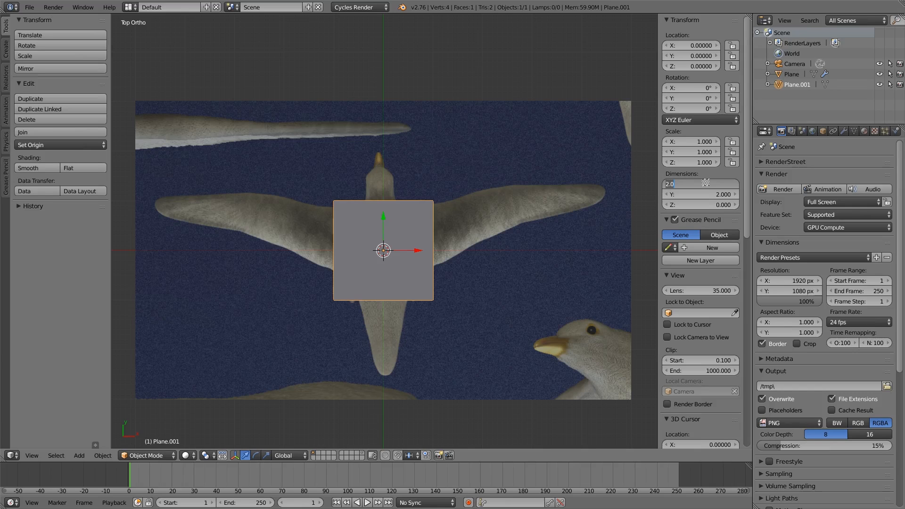
{"action": "type", "text": "0.5"}
{"action": "double_click", "coordinate": [714, 194]}
{"action": "type", "text": "0.5"}
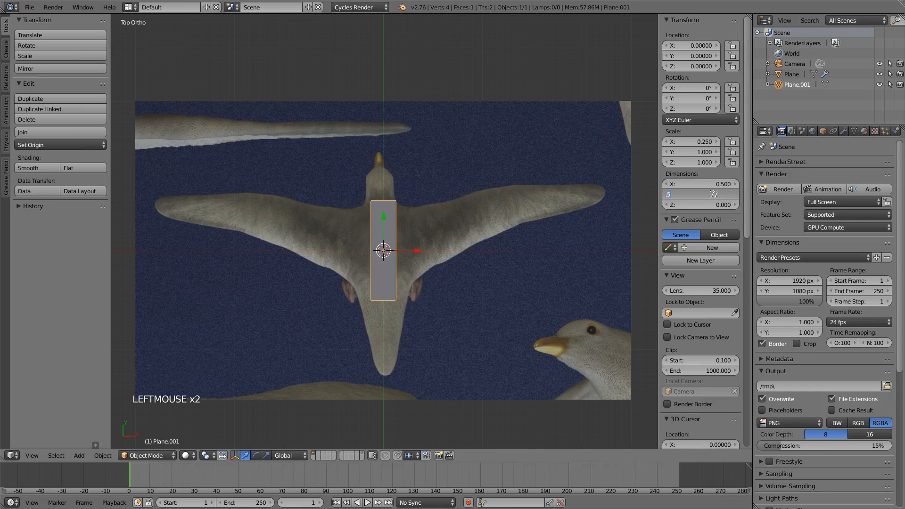
{"action": "key", "text": "Return"}
{"action": "scroll", "coordinate": [401, 226], "scroll_direction": "up", "scroll_amount": 5}
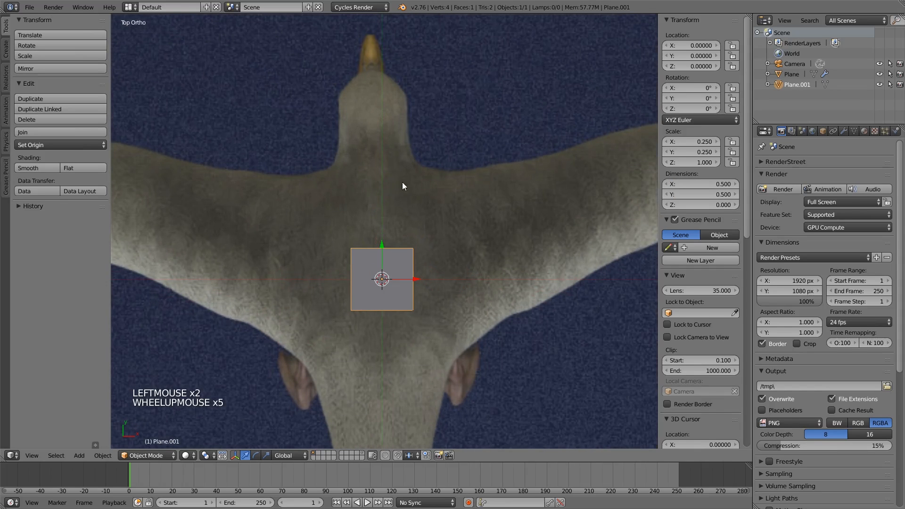
{"action": "scroll", "coordinate": [582, 260], "scroll_direction": "down", "scroll_amount": 4}
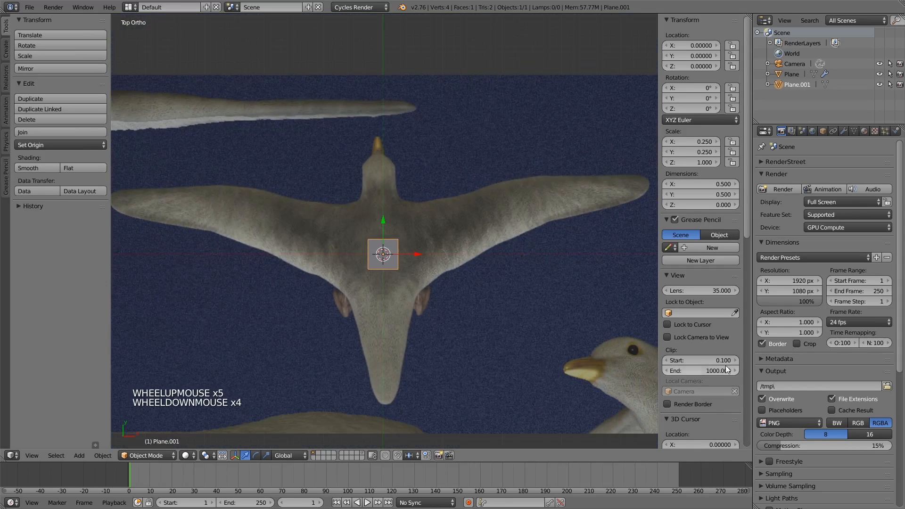
Reduce the background image's size to 0.900 and display the plane in wireframe.
{"action": "scroll", "coordinate": [709, 337], "scroll_direction": "down", "scroll_amount": 11}
{"action": "scroll", "coordinate": [709, 337], "scroll_direction": "down", "scroll_amount": 12}
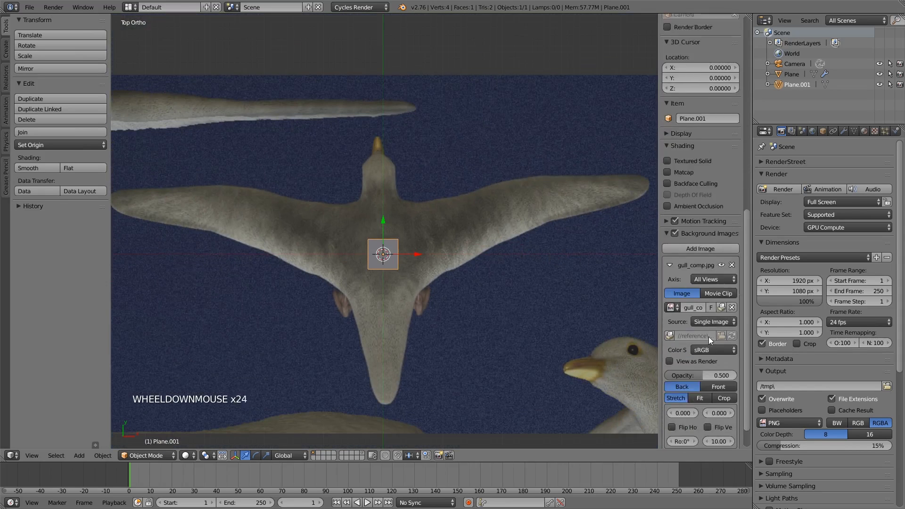
{"action": "left_click_drag", "start_coordinate": [719, 410], "coordinate": [679, 411]}
{"action": "scroll", "coordinate": [593, 371], "scroll_direction": "up", "scroll_amount": 2}
{"action": "scroll", "coordinate": [594, 371], "scroll_direction": "up", "scroll_amount": 4}
{"action": "key", "text": "z"}
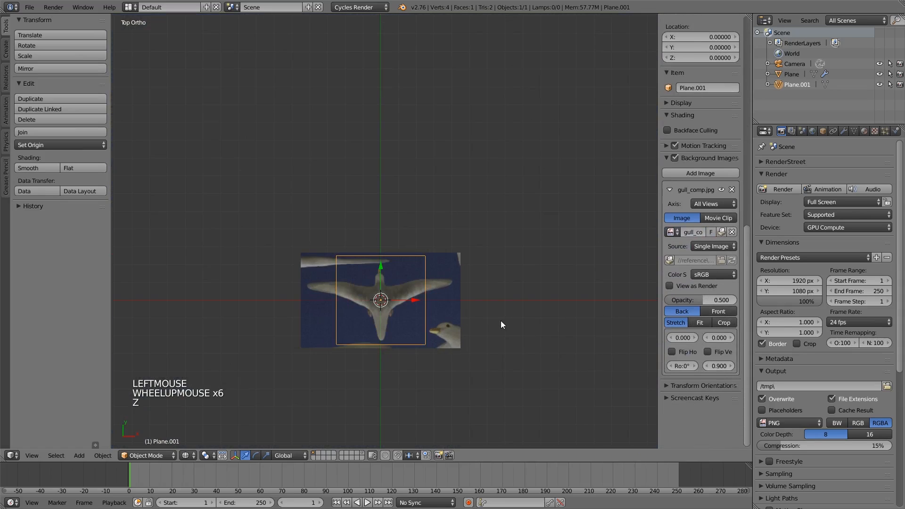
Set the background image's vertical offset to 0.050 and its size to 1.140 so the gull's body length fits the plane.
{"action": "middle_click_drag", "start_coordinate": [501, 321], "coordinate": [510, 234], "text": "shift"}
{"action": "scroll", "coordinate": [519, 250], "scroll_direction": "up", "scroll_amount": 4}
{"action": "left_click_drag", "start_coordinate": [716, 367], "coordinate": [725, 339], "text": "shift"}
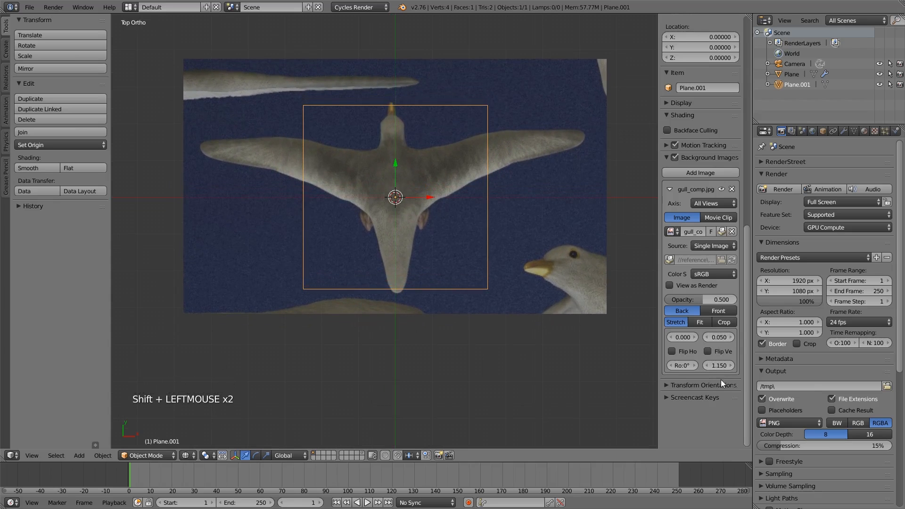
{"action": "left_click_drag", "start_coordinate": [719, 366], "coordinate": [717, 366], "text": "shift"}
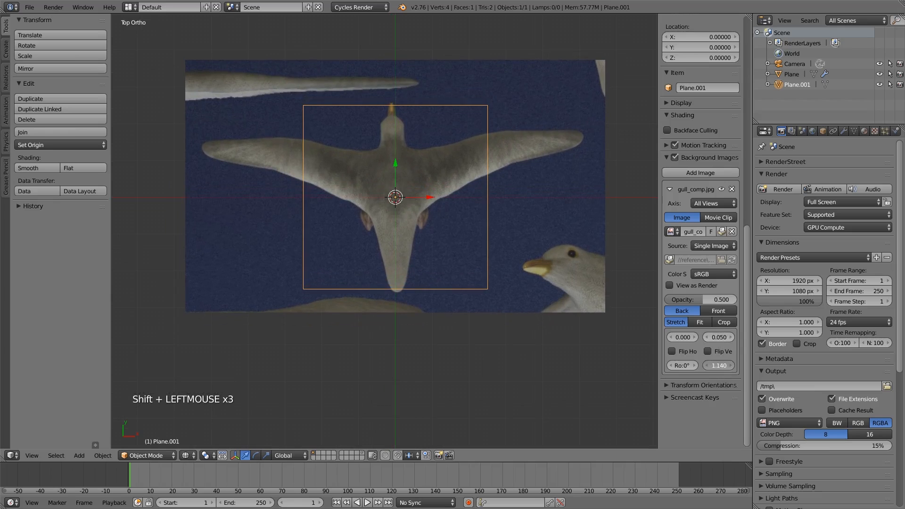
{"action": "scroll", "coordinate": [485, 271], "scroll_direction": "up", "scroll_amount": 1}
{"action": "middle_click_drag", "start_coordinate": [485, 271], "coordinate": [487, 276], "text": "shift"}
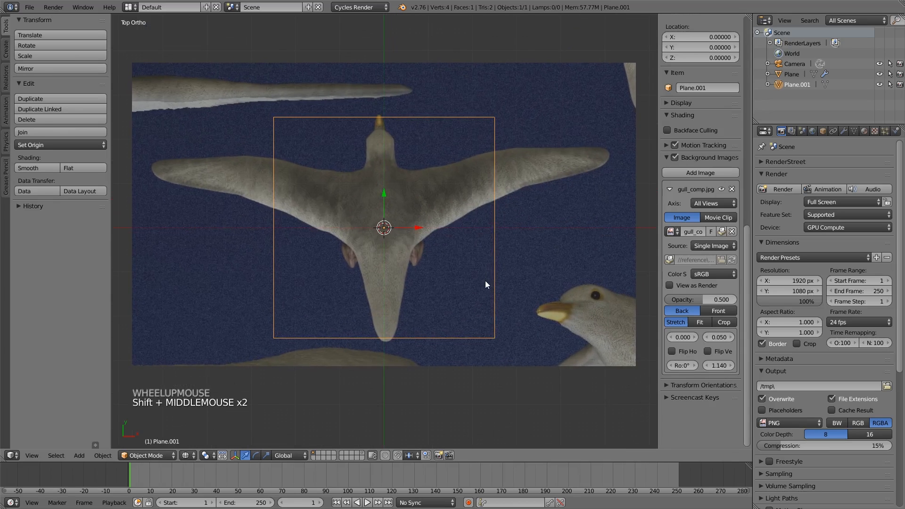
In Edit Mode, cut a centred vertical edge loop through the plane along the gull's body axis.
{"action": "key", "text": "Tab"}
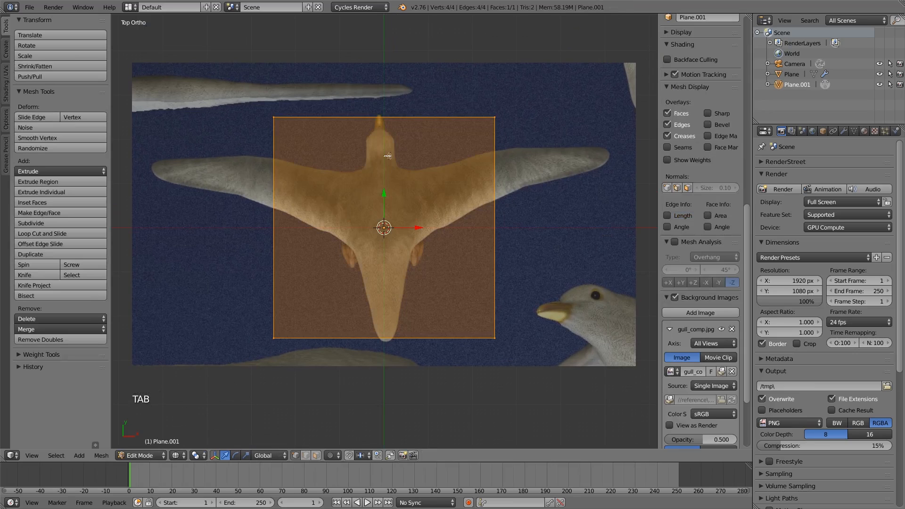
{"action": "key", "text": "ctrl+r"}
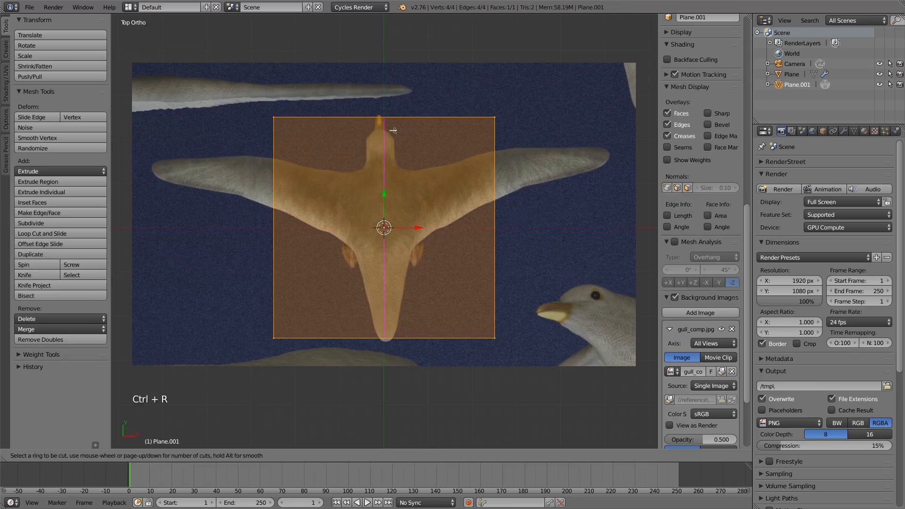
{"action": "left_click", "coordinate": [392, 132]}
{"action": "right_click", "coordinate": [392, 213]}
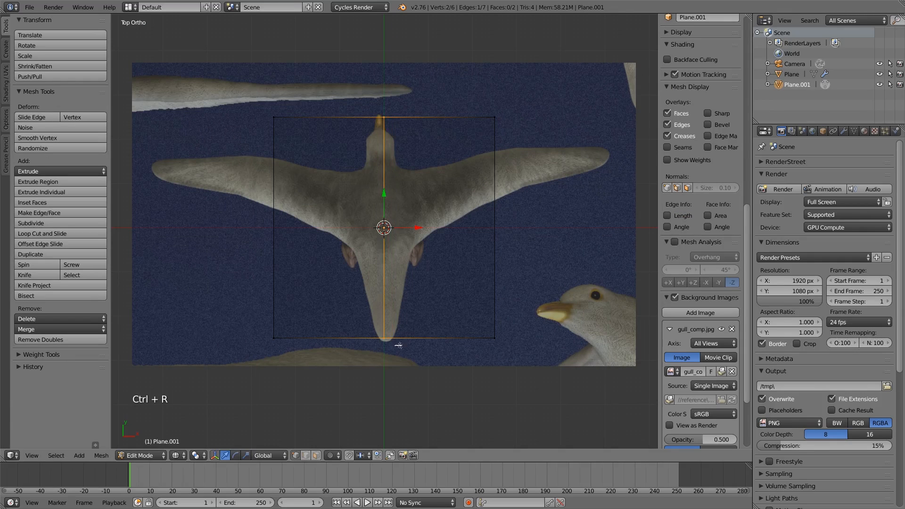
Delete the vertices on the left side of the plane, keeping only the right half.
{"action": "key", "text": "a"}
{"action": "key", "text": "b"}
{"action": "left_click_drag", "start_coordinate": [250, 99], "coordinate": [282, 401]}
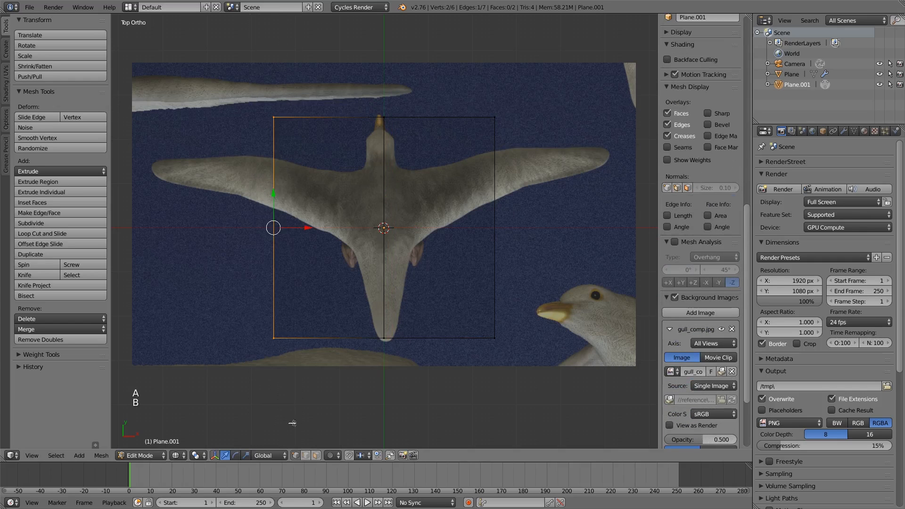
{"action": "key", "text": "x"}
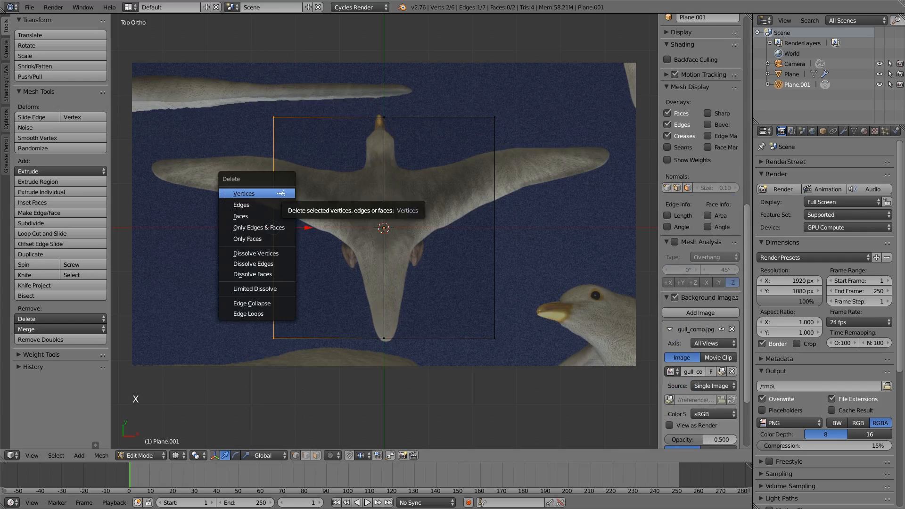
{"action": "left_click", "coordinate": [281, 194]}
Add a Mirror modifier on the X axis to the half plane and enable Clipping.
{"action": "left_click", "coordinate": [845, 131]}
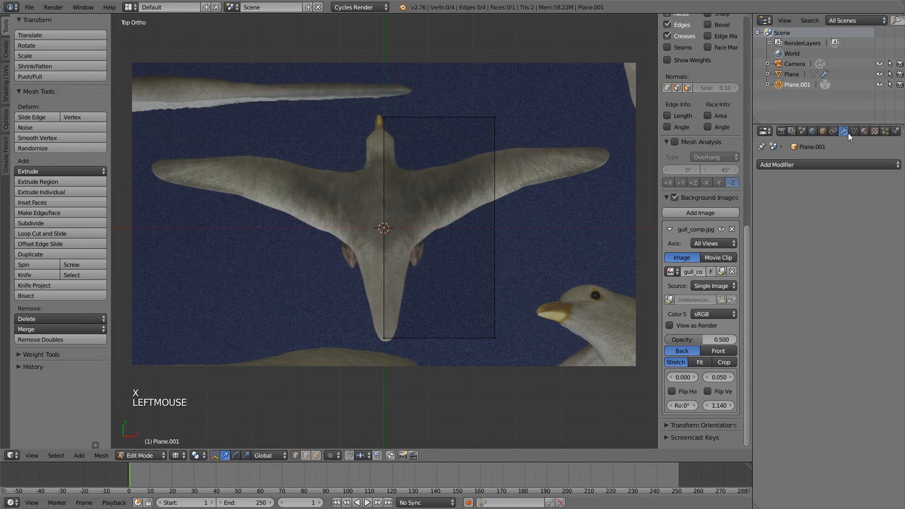
{"action": "left_click", "coordinate": [788, 165]}
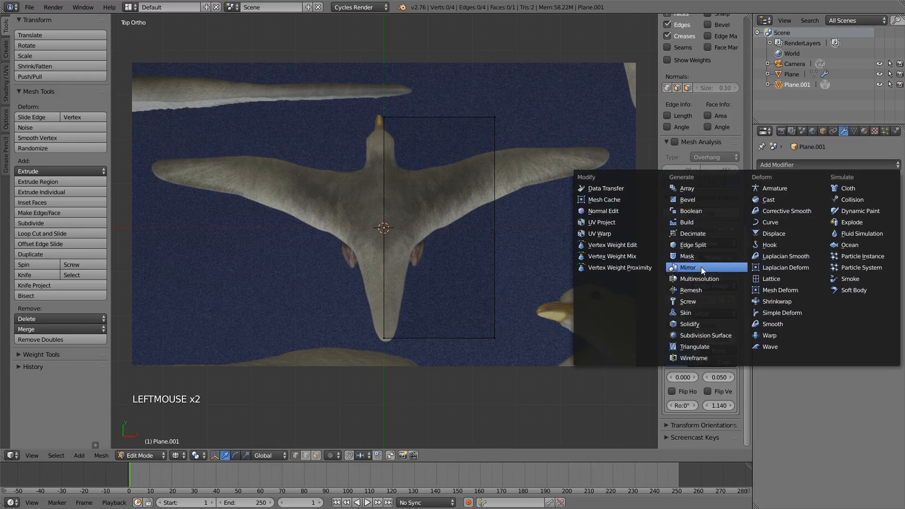
{"action": "left_click", "coordinate": [835, 164]}
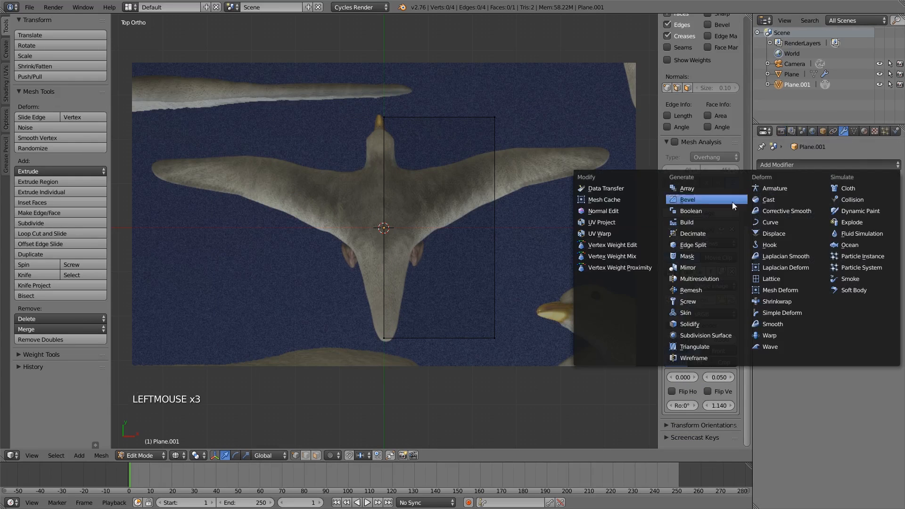
{"action": "left_click", "coordinate": [702, 263]}
{"action": "left_click", "coordinate": [813, 233]}
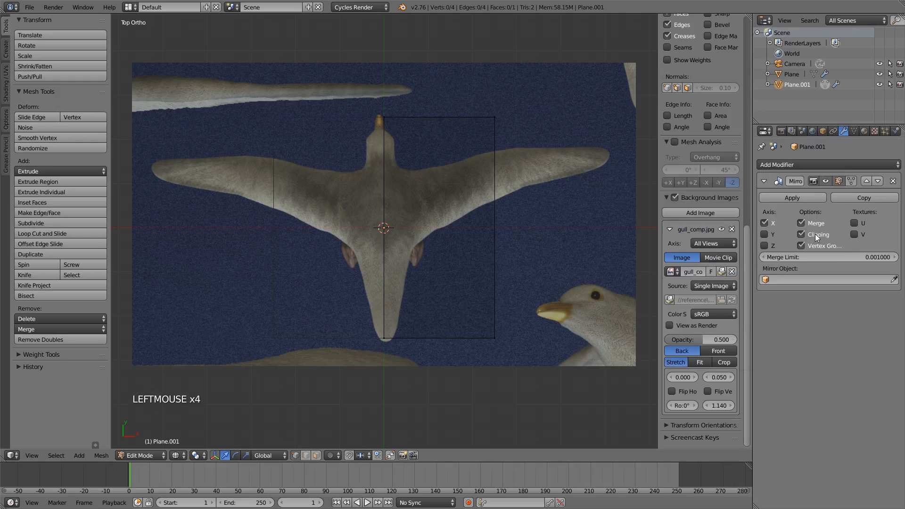
Try moving the top centre vertex with the mirror's Clipping on and off, keeping its position and leaving Clipping enabled.
{"action": "right_click", "coordinate": [384, 117]}
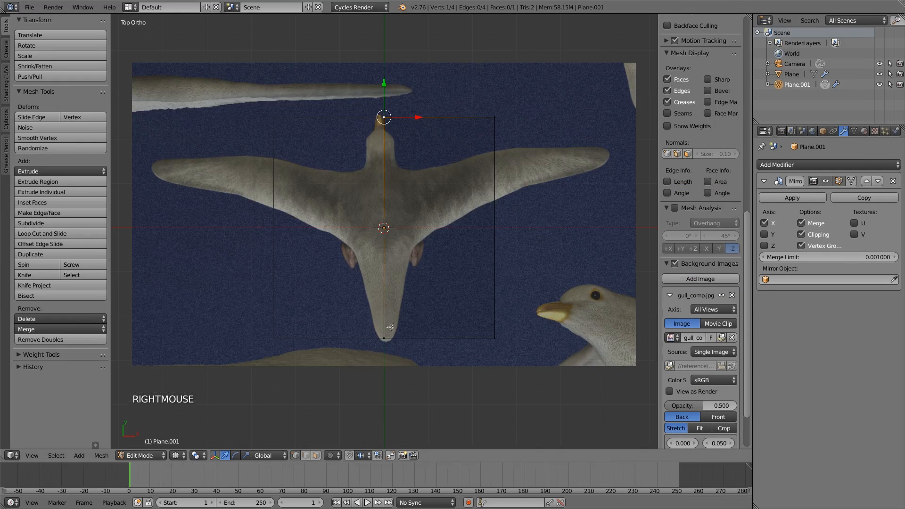
{"action": "key", "text": "g"}
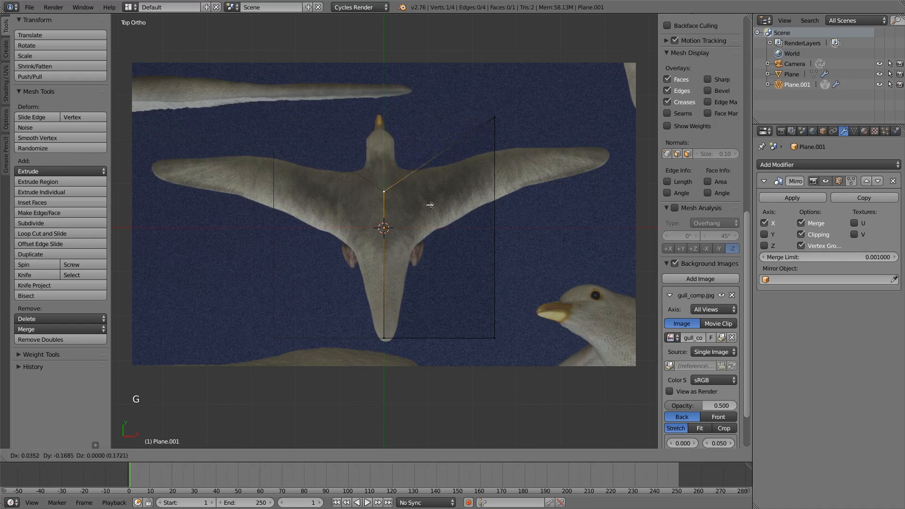
{"action": "right_click", "coordinate": [430, 205]}
{"action": "left_click", "coordinate": [812, 236]}
{"action": "key", "text": "g"}
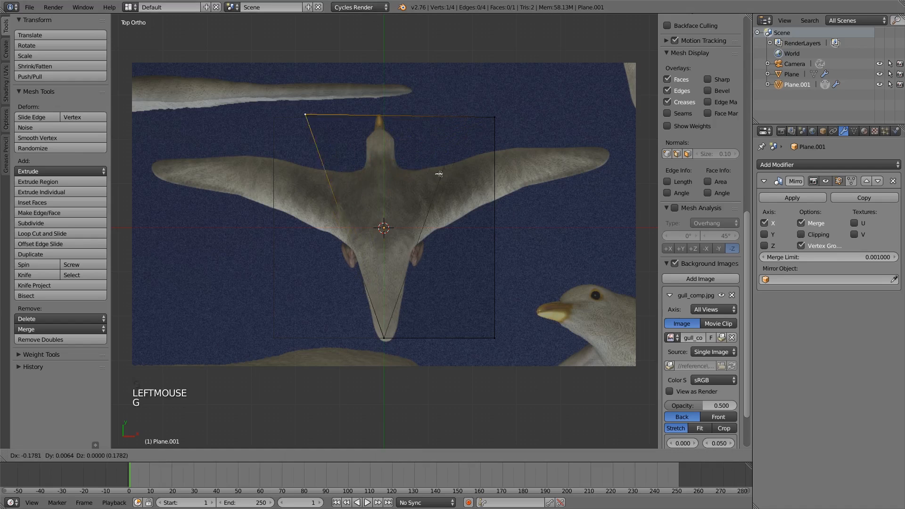
{"action": "right_click", "coordinate": [363, 215]}
{"action": "left_click", "coordinate": [803, 235]}
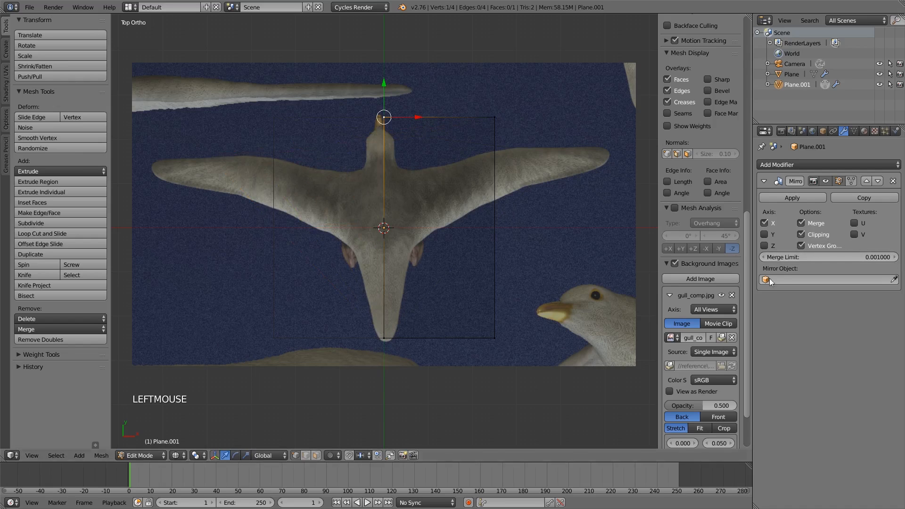
Move the plane's bottom two vertices straight up along Y to the base of the gull's neck.
{"action": "key", "text": "a"}
{"action": "key", "text": "b"}
{"action": "left_click_drag", "start_coordinate": [358, 320], "coordinate": [579, 380]}
{"action": "key", "text": "g"}
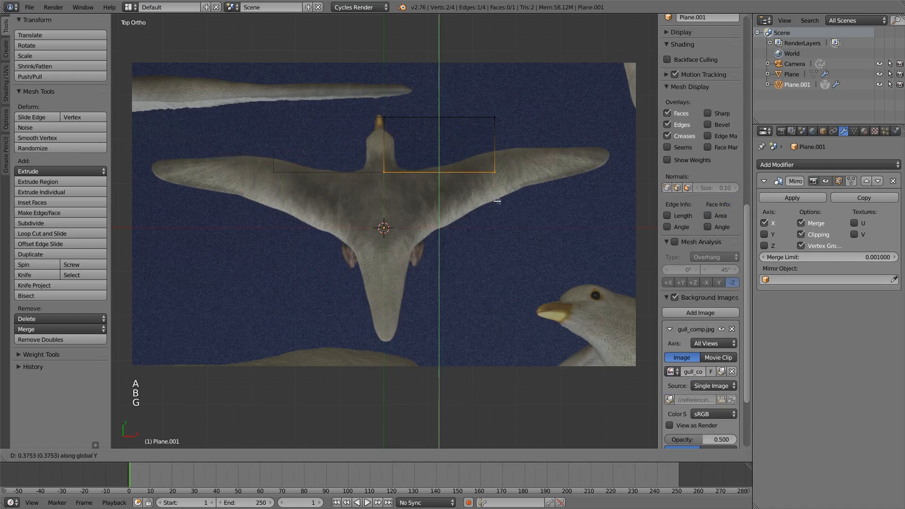
{"action": "left_click", "coordinate": [461, 211]}
Move the plane's outer edge inward along X to just outside the gull's head.
{"action": "scroll", "coordinate": [462, 211], "scroll_direction": "up", "scroll_amount": 1, "text": "shift"}
{"action": "scroll", "coordinate": [462, 211], "scroll_direction": "up", "scroll_amount": 2}
{"action": "key", "text": "a"}
{"action": "key", "text": "b"}
{"action": "left_click_drag", "start_coordinate": [527, 168], "coordinate": [560, 262]}
{"action": "key", "text": "g"}
{"action": "key", "text": "x"}
{"action": "left_click", "coordinate": [474, 232]}
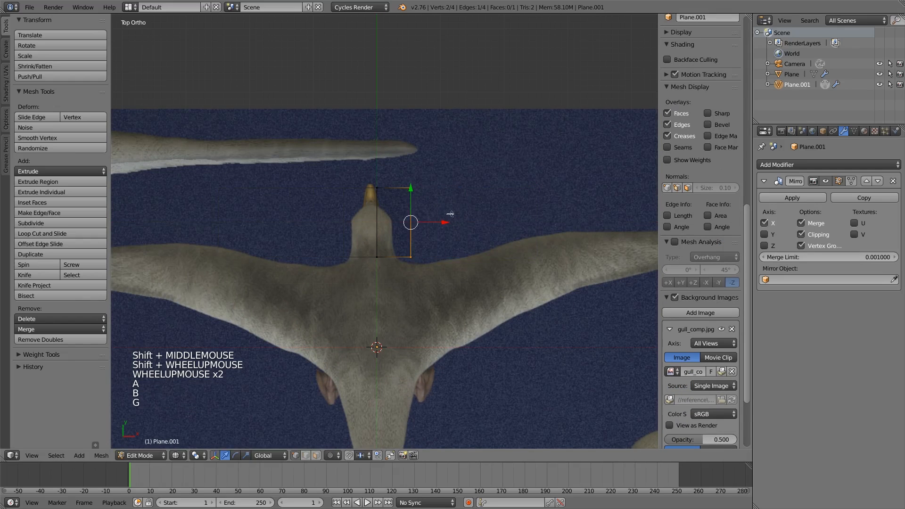
Move the lower outer vertex inward onto the outline at the base of the gull's neck.
{"action": "key", "text": "b"}
{"action": "left_click_drag", "start_coordinate": [401, 167], "coordinate": [480, 342]}
{"action": "scroll", "coordinate": [518, 415], "scroll_direction": "up", "scroll_amount": 5}
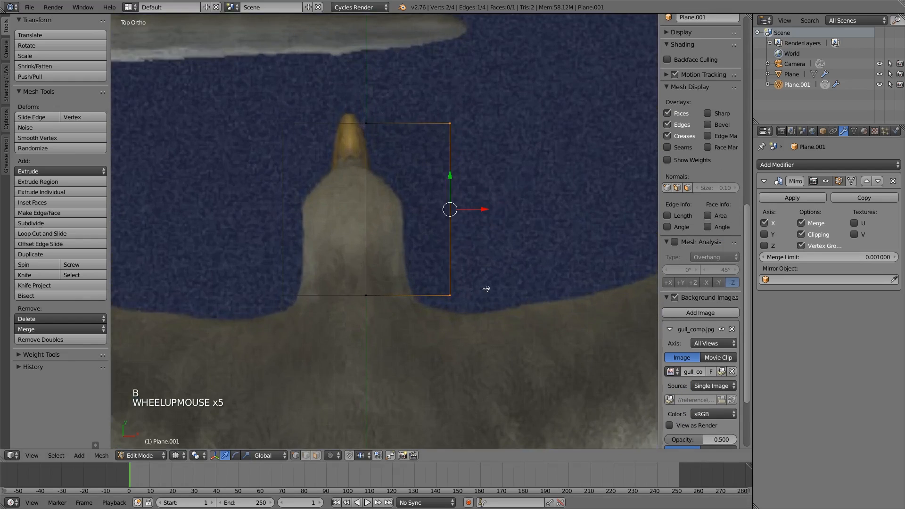
{"action": "key", "text": "a"}
{"action": "key", "text": "b"}
{"action": "left_click_drag", "start_coordinate": [427, 277], "coordinate": [483, 324]}
{"action": "key", "text": "g"}
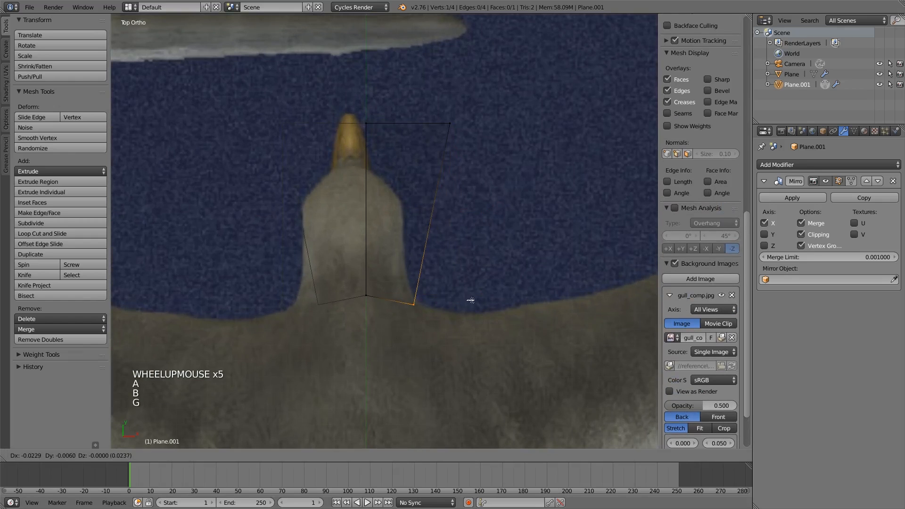
{"action": "left_click", "coordinate": [471, 284]}
Move the upper outer vertex inward beside the centre line at the tip of the beak.
{"action": "key", "text": "a"}
{"action": "key", "text": "b"}
{"action": "left_click_drag", "start_coordinate": [435, 118], "coordinate": [526, 154]}
{"action": "key", "text": "g"}
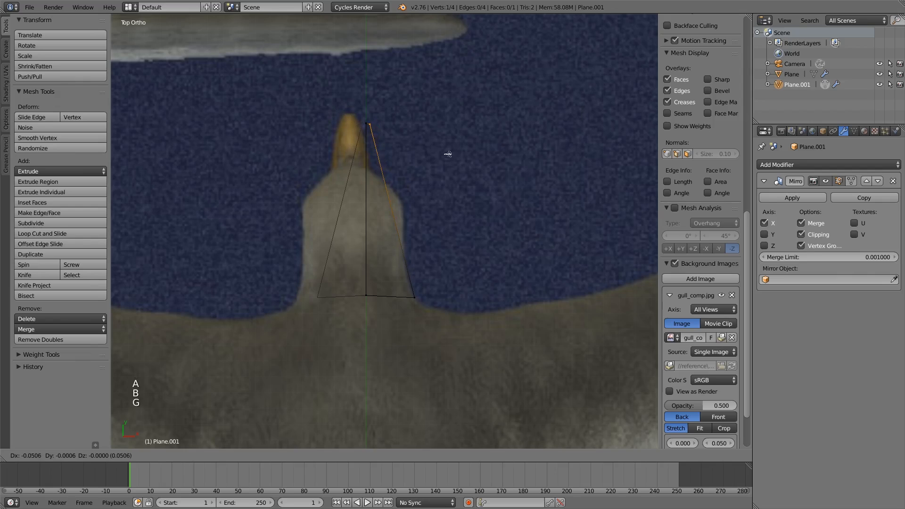
{"action": "left_click", "coordinate": [449, 151]}
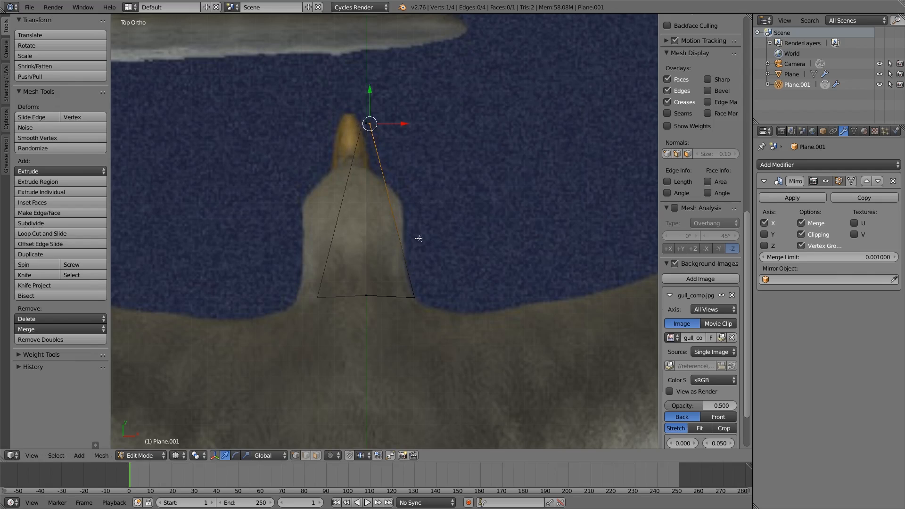
Add a loop cut across the head and move its outer vertex out onto the head's outline.
{"action": "key", "text": "ctrl+r"}
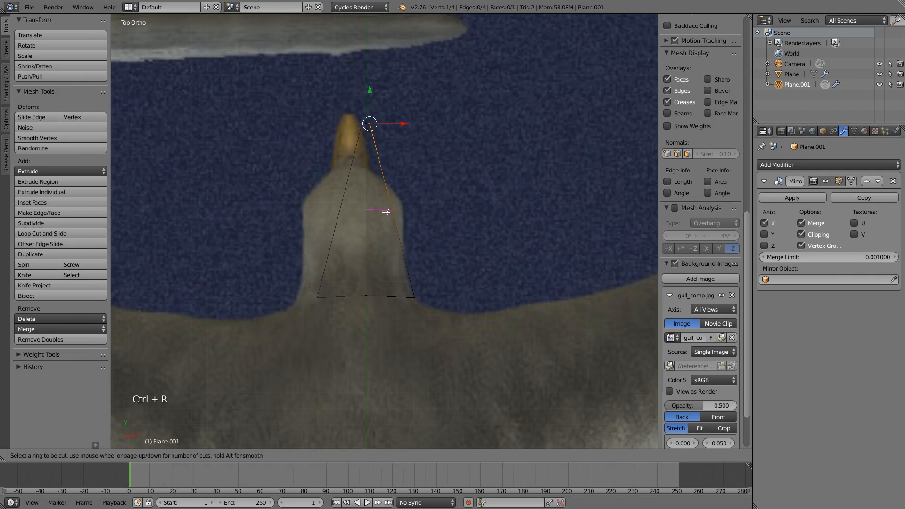
{"action": "left_click", "coordinate": [391, 217]}
{"action": "left_click", "coordinate": [403, 210]}
{"action": "key", "text": "a"}
{"action": "key", "text": "b"}
{"action": "left_click_drag", "start_coordinate": [381, 196], "coordinate": [423, 230]}
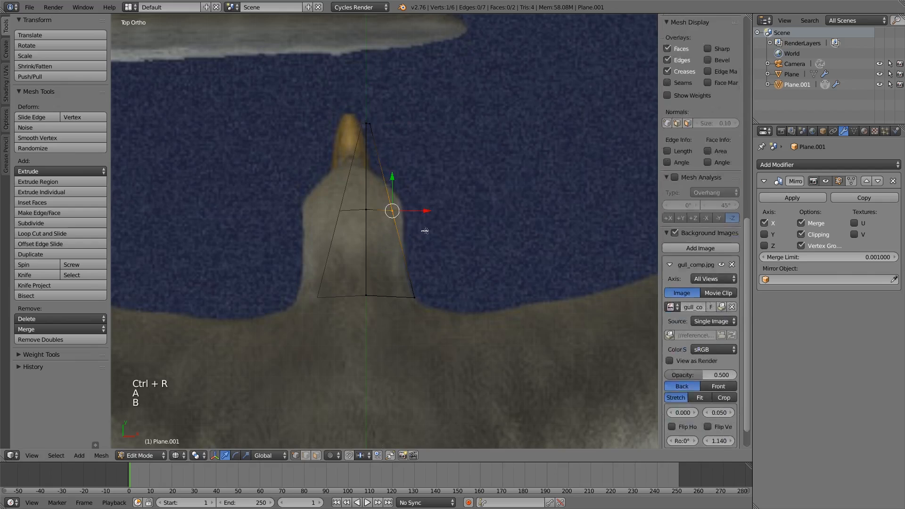
{"action": "key", "text": "g"}
{"action": "left_click", "coordinate": [435, 218]}
Extrude the edge at the neck's base down the body to the level of the gull's feet.
{"action": "scroll", "coordinate": [434, 218], "scroll_direction": "down", "scroll_amount": 3}
{"action": "scroll", "coordinate": [400, 203], "scroll_direction": "up", "scroll_amount": 1, "text": "shift"}
{"action": "middle_click_drag", "start_coordinate": [401, 203], "coordinate": [376, 115], "text": "shift"}
{"action": "key", "text": "a"}
{"action": "key", "text": "b"}
{"action": "left_click_drag", "start_coordinate": [346, 160], "coordinate": [384, 188]}
{"action": "middle_click_drag", "start_coordinate": [425, 232], "coordinate": [420, 191], "text": "shift"}
{"action": "key", "text": "e"}
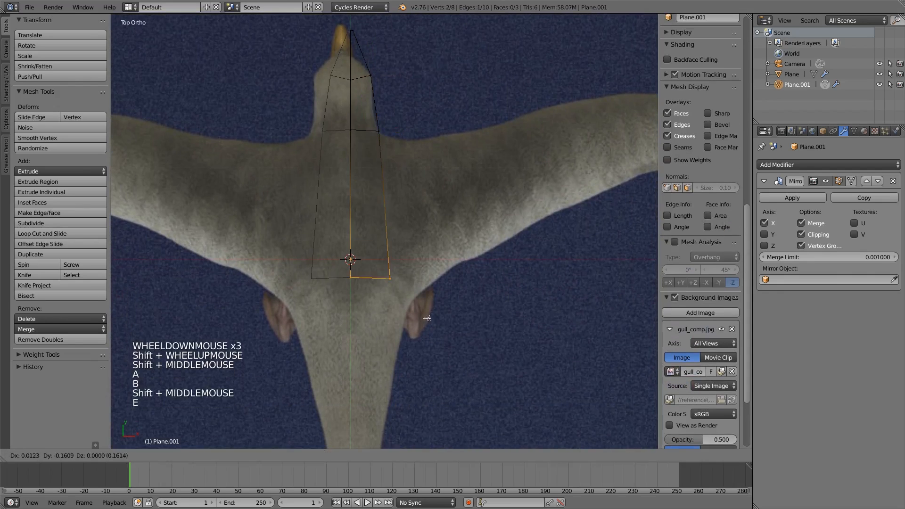
{"action": "left_click", "coordinate": [433, 348]}
Move the new outer vertex outward to where the wing's trailing edge meets the body beside the foot.
{"action": "key", "text": "a"}
{"action": "key", "text": "b"}
{"action": "left_click_drag", "start_coordinate": [381, 289], "coordinate": [435, 339]}
{"action": "key", "text": "g"}
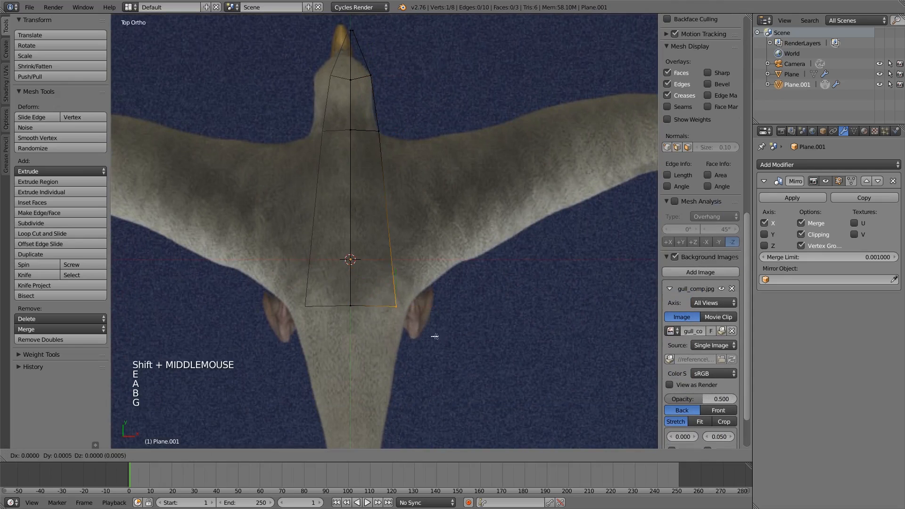
{"action": "left_click", "coordinate": [450, 335]}
Extrude the rear body edge down to about the middle of the tail.
{"action": "middle_click_drag", "start_coordinate": [449, 335], "coordinate": [455, 235], "text": "shift"}
{"action": "key", "text": "a"}
{"action": "key", "text": "b"}
{"action": "left_click_drag", "start_coordinate": [339, 178], "coordinate": [444, 260]}
{"action": "key", "text": "e"}
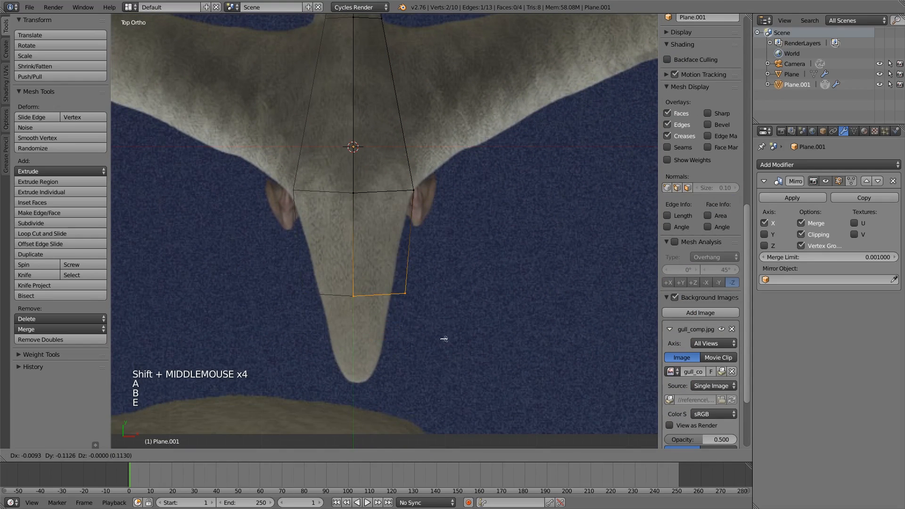
{"action": "left_click", "coordinate": [442, 327]}
Move the mid-tail outer vertex inward onto the tail's outline.
{"action": "key", "text": "a"}
{"action": "key", "text": "b"}
{"action": "left_click_drag", "start_coordinate": [382, 278], "coordinate": [463, 327]}
{"action": "key", "text": "g"}
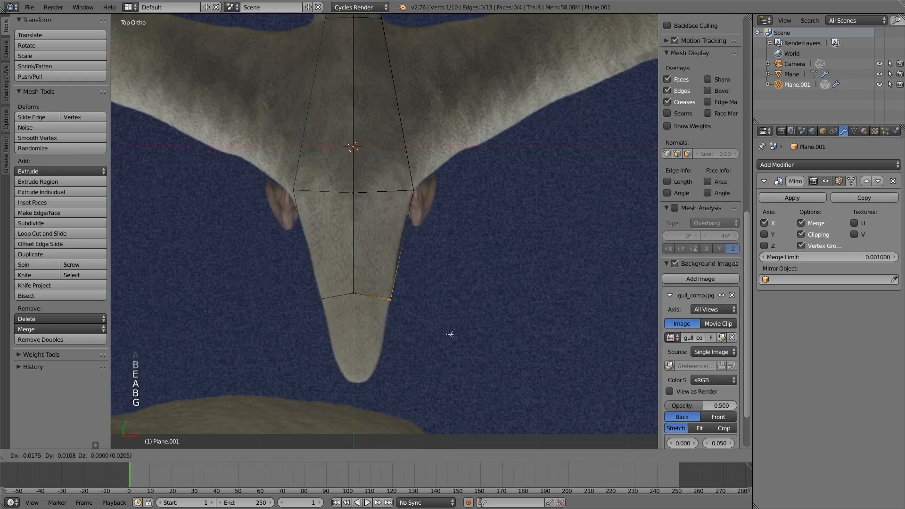
{"action": "left_click", "coordinate": [450, 340]}
Extrude the mid-tail edge just past the tail's end, flaring its outer corner outward.
{"action": "middle_click_drag", "start_coordinate": [450, 340], "coordinate": [450, 203], "text": "shift"}
{"action": "key", "text": "a"}
{"action": "key", "text": "b"}
{"action": "left_click_drag", "start_coordinate": [351, 143], "coordinate": [418, 193]}
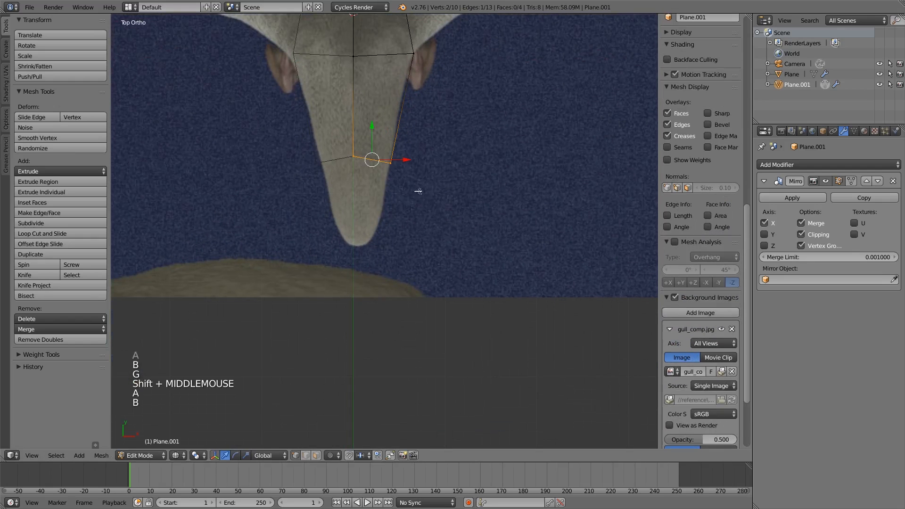
{"action": "key", "text": "e"}
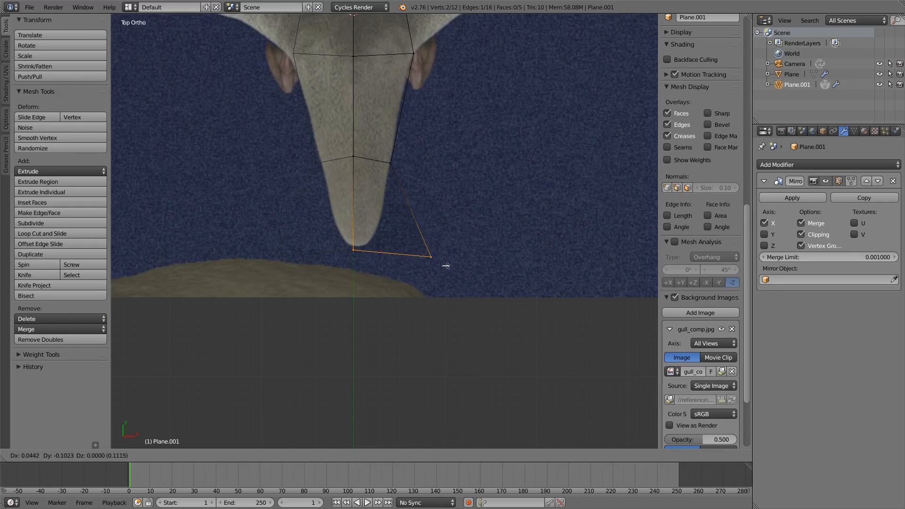
{"action": "left_click", "coordinate": [449, 267]}
Move the tail end's centre vertex up along Y to notch the tail between its flared corners.
{"action": "scroll", "coordinate": [448, 266], "scroll_direction": "down", "scroll_amount": 3}
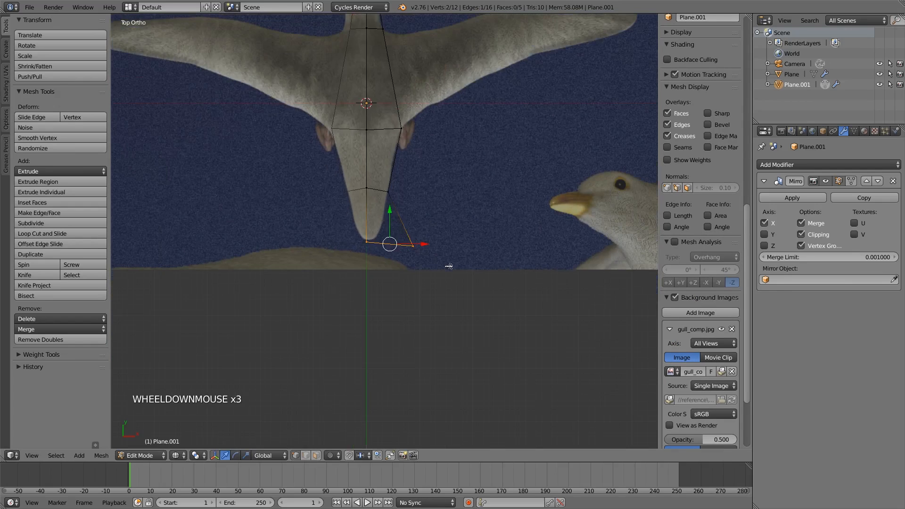
{"action": "key", "text": "z"}
{"action": "scroll", "coordinate": [477, 288], "scroll_direction": "down", "scroll_amount": 2}
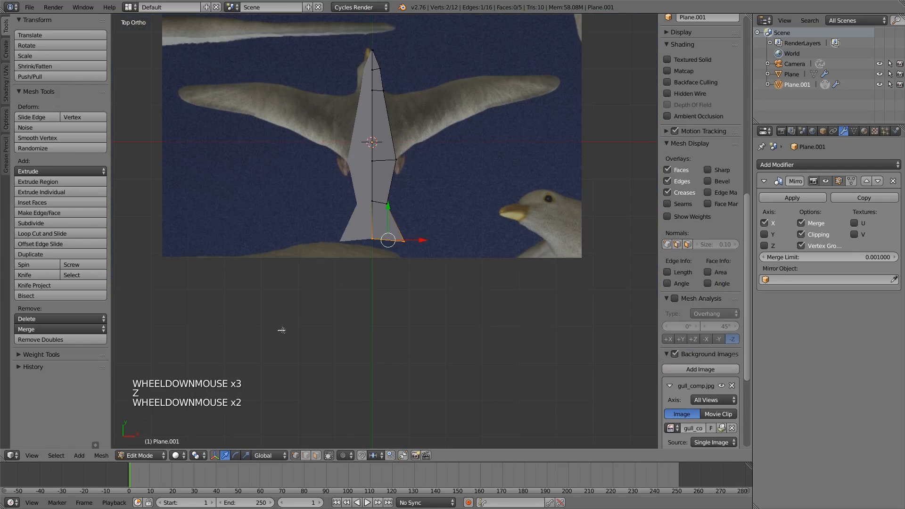
{"action": "scroll", "coordinate": [281, 330], "scroll_direction": "up", "scroll_amount": 5}
{"action": "key", "text": "z"}
{"action": "key", "text": "g"}
{"action": "key", "text": "g"}
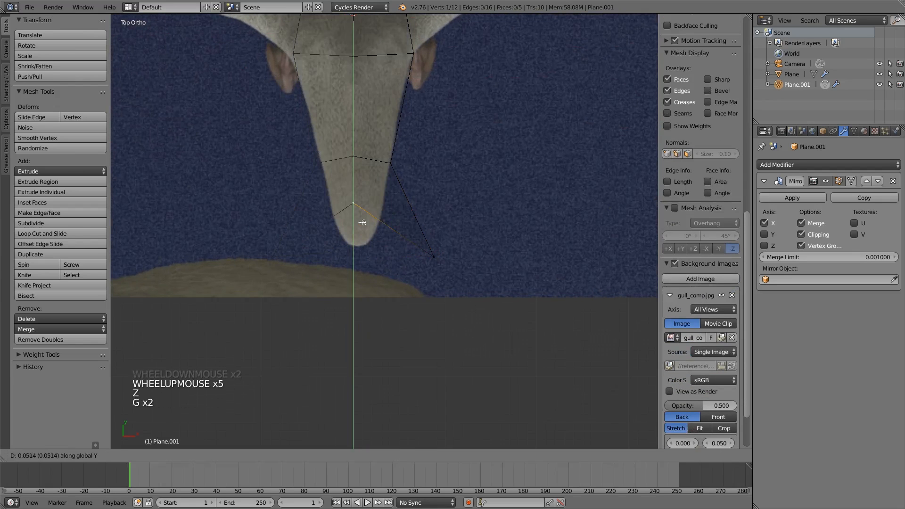
{"action": "left_click", "coordinate": [369, 250]}
Extrude the body's side edge between the neck base and the feet outward to about the middle of the wing.
{"action": "key", "text": "z"}
{"action": "scroll", "coordinate": [455, 194], "scroll_direction": "down", "scroll_amount": 5}
{"action": "scroll", "coordinate": [347, 320], "scroll_direction": "up", "scroll_amount": 1, "text": "shift"}
{"action": "scroll", "coordinate": [344, 320], "scroll_direction": "up", "scroll_amount": 2}
{"action": "mouse_move", "coordinate": [461, 167]}
{"action": "middle_mouse_down", "text": "shift"}
{"action": "mouse_move", "coordinate": [362, 317]}
{"action": "mouse_move", "coordinate": [528, 349]}
{"action": "middle_mouse_up", "text": "shift"}
{"action": "scroll", "coordinate": [528, 349], "scroll_direction": "up", "scroll_amount": 1}
{"action": "right_click", "coordinate": [450, 151]}
{"action": "right_click", "coordinate": [472, 271], "text": "shift"}
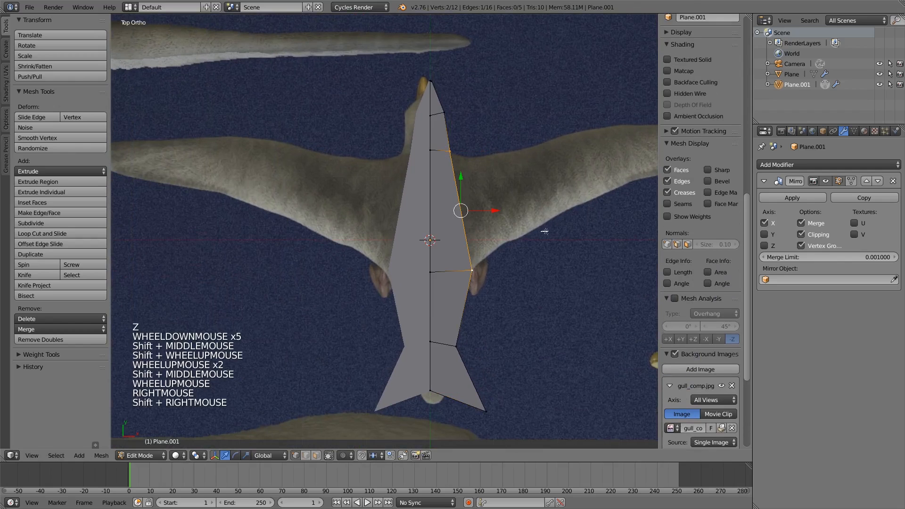
{"action": "middle_click_drag", "start_coordinate": [545, 231], "coordinate": [467, 239], "text": "shift"}
{"action": "key", "text": "e"}
{"action": "left_click", "coordinate": [560, 201]}
Scale down the mid-wing edge and position it across the wing's width in the reference.
{"action": "middle_click_drag", "start_coordinate": [648, 234], "coordinate": [490, 304], "text": "shift"}
{"action": "scroll", "coordinate": [493, 305], "scroll_direction": "up", "scroll_amount": 2}
{"action": "key", "text": "s"}
{"action": "left_click", "coordinate": [488, 262]}
{"action": "key", "text": "g"}
{"action": "left_click", "coordinate": [510, 286]}
Extrude the mid-wing edge out to the wingtip, then shrink it and fit it to the tip.
{"action": "scroll", "coordinate": [504, 281], "scroll_direction": "down", "scroll_amount": 3}
{"action": "middle_click_drag", "start_coordinate": [484, 251], "coordinate": [438, 260], "text": "shift"}
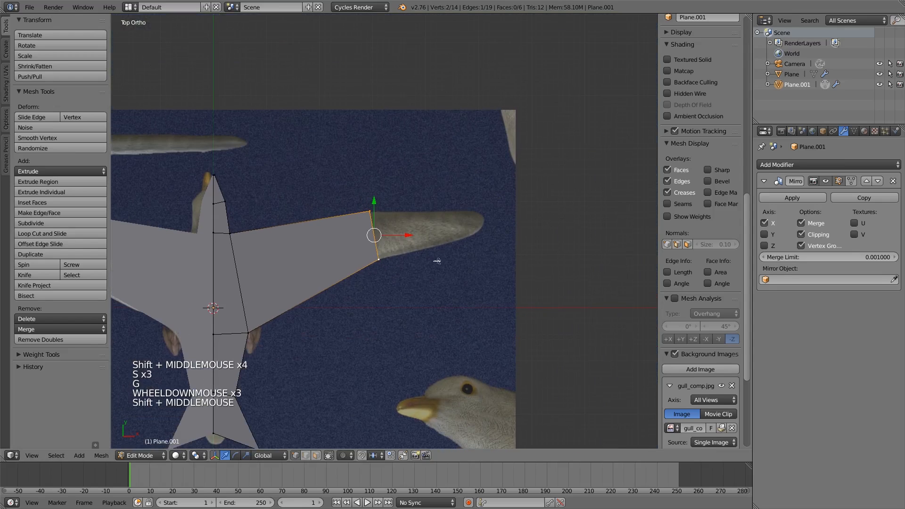
{"action": "key", "text": "e"}
{"action": "left_click", "coordinate": [540, 253]}
{"action": "key", "text": "s"}
{"action": "left_click", "coordinate": [536, 261]}
{"action": "key", "text": "g"}
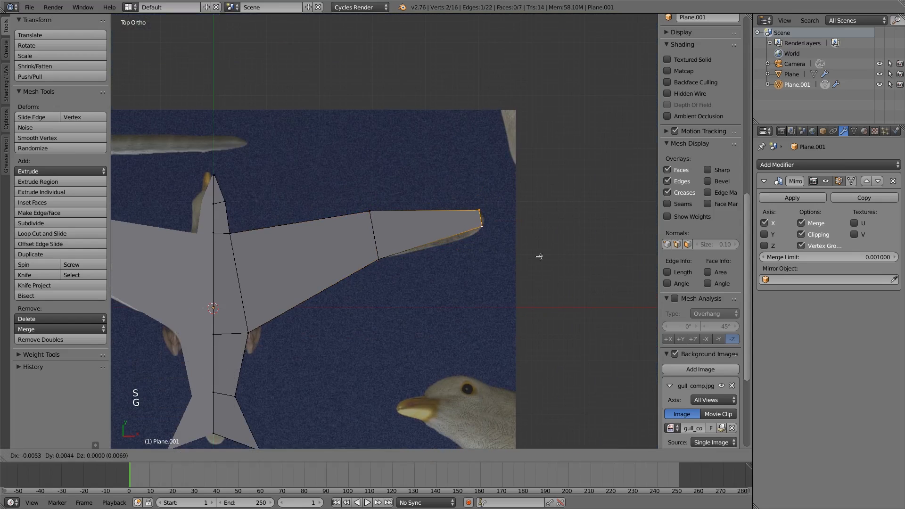
{"action": "left_click", "coordinate": [539, 257]}
Move the wingtip's rear vertex slightly outward to the tip of the reference wing.
{"action": "key", "text": "a"}
{"action": "key", "text": "b"}
{"action": "left_click_drag", "start_coordinate": [475, 221], "coordinate": [495, 236]}
{"action": "key", "text": "g"}
{"action": "left_click", "coordinate": [499, 235]}
Add a loop cut across the outer wing and move its rear vertex onto the trailing edge outline.
{"action": "key", "text": "ctrl+r"}
{"action": "left_click", "coordinate": [432, 214]}
{"action": "left_click_drag", "start_coordinate": [425, 235], "coordinate": [447, 254]}
{"action": "key", "text": "g"}
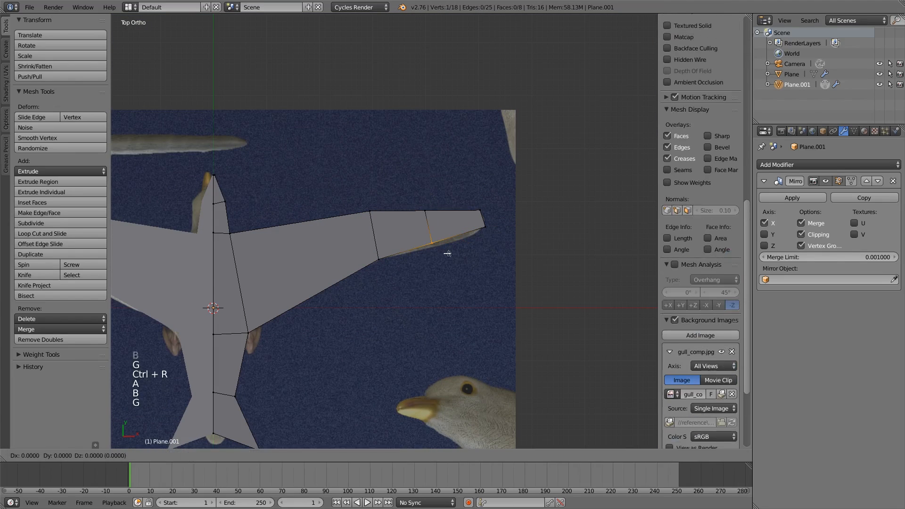
{"action": "left_click", "coordinate": [451, 256]}
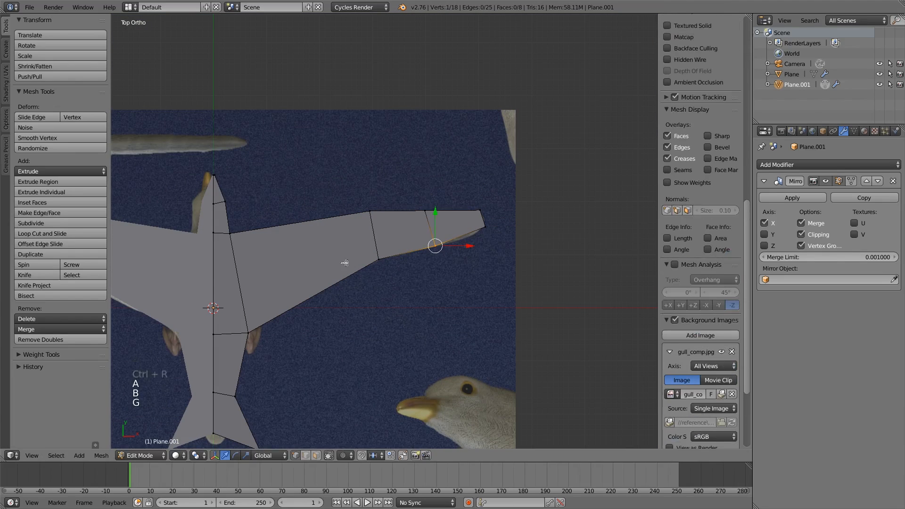
Shift the wingtip's rear vertex back and slightly inward to follow the trailing edge outline.
{"action": "right_click", "coordinate": [484, 227]}
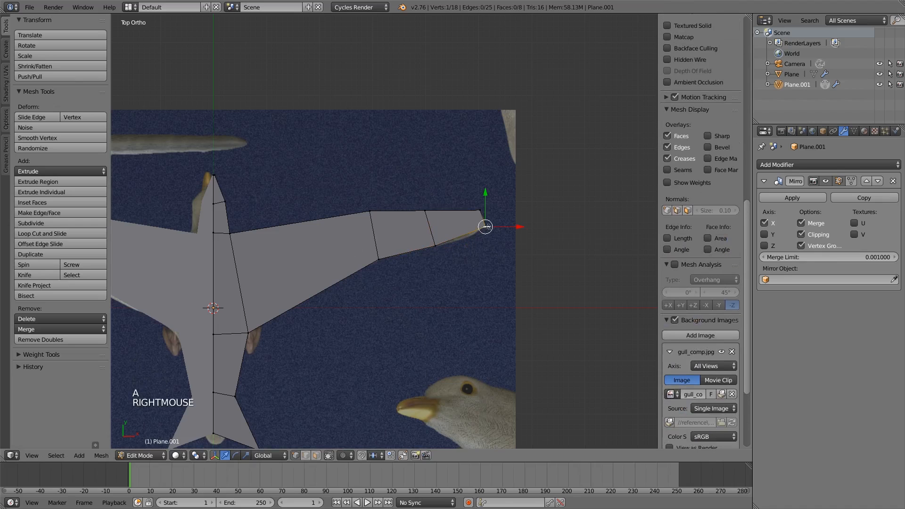
{"action": "key", "text": "g"}
{"action": "left_click", "coordinate": [482, 232]}
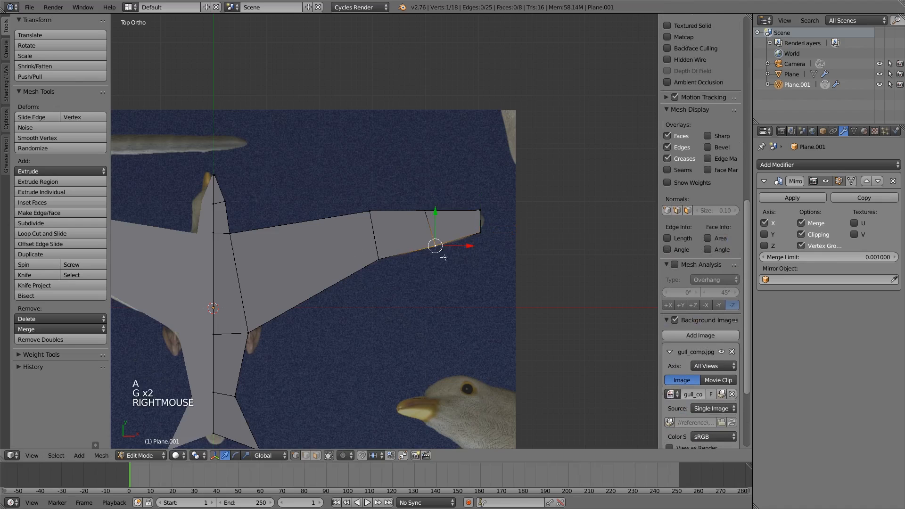
{"action": "key", "text": "a"}
{"action": "key", "text": "b"}
Add a loop cut across the inner wing and move its rear vertex inward onto the trailing edge outline.
{"action": "middle_click_drag", "start_coordinate": [446, 264], "coordinate": [444, 216], "text": "shift"}
{"action": "scroll", "coordinate": [445, 216], "scroll_direction": "up", "scroll_amount": 1}
{"action": "key", "text": "z"}
{"action": "key", "text": "z"}
{"action": "key", "text": "ctrl+r"}
{"action": "left_click", "coordinate": [274, 178]}
{"action": "left_click", "coordinate": [274, 178]}
{"action": "key", "text": "a"}
{"action": "key", "text": "b"}
{"action": "left_click_drag", "start_coordinate": [290, 238], "coordinate": [311, 258]}
{"action": "key", "text": "g"}
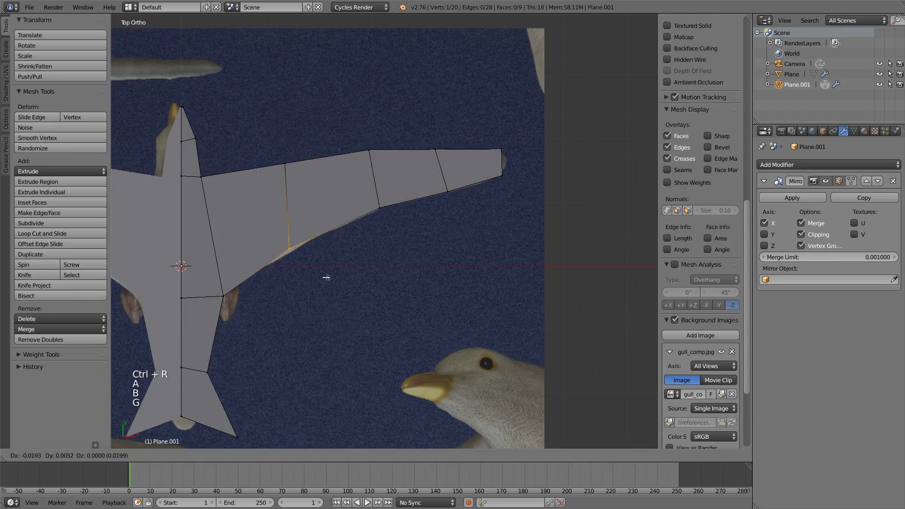
{"action": "left_click", "coordinate": [323, 279]}
Return to Object Mode and turn off the background reference images.
{"action": "scroll", "coordinate": [323, 279], "scroll_direction": "down", "scroll_amount": 4}
{"action": "middle_click_drag", "start_coordinate": [323, 279], "coordinate": [459, 274], "text": "shift"}
{"action": "key", "text": "Tab"}
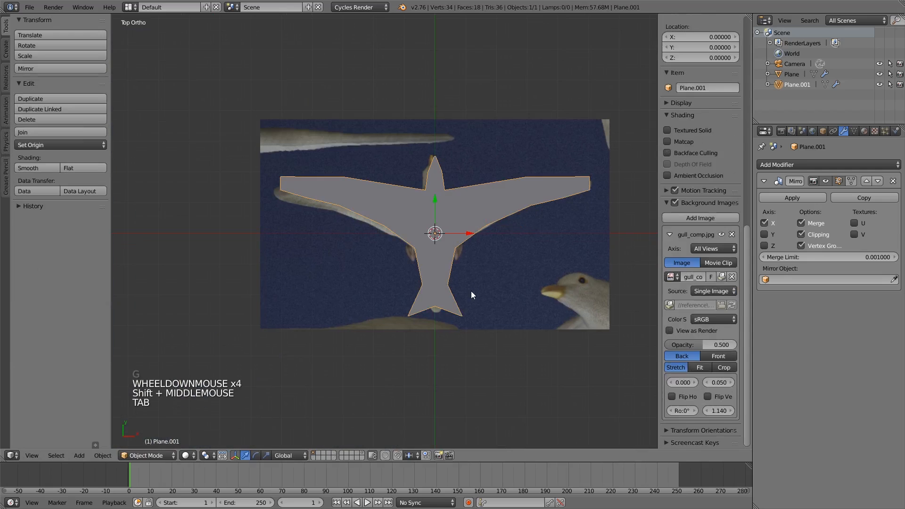
{"action": "middle_click_drag", "start_coordinate": [508, 313], "coordinate": [441, 328], "text": "shift"}
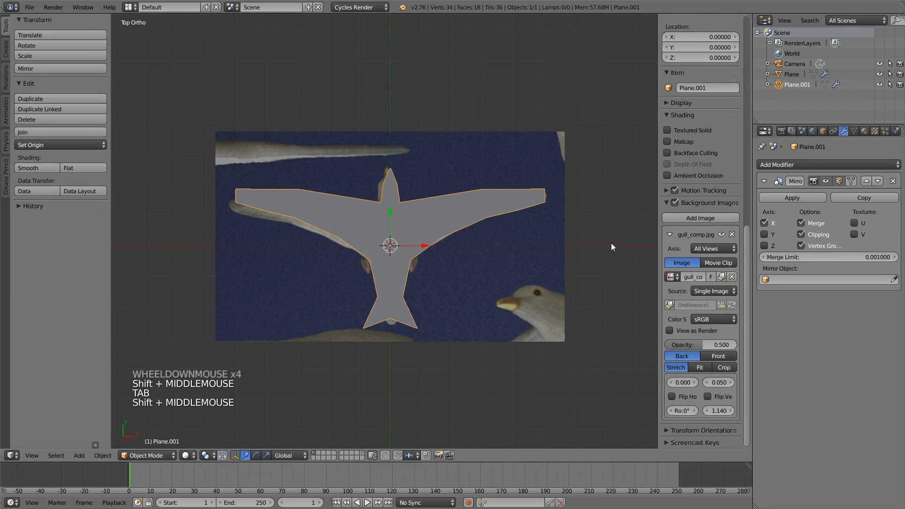
{"action": "left_click", "coordinate": [674, 203]}
{"action": "left_click", "coordinate": [666, 202]}
Examine the flat gull silhouette from several angles and from the top view.
{"action": "middle_click_drag", "start_coordinate": [344, 321], "coordinate": [451, 224]}
{"action": "scroll", "coordinate": [442, 318], "scroll_direction": "down", "scroll_amount": 3}
{"action": "scroll", "coordinate": [502, 228], "scroll_direction": "up", "scroll_amount": 5}
{"action": "scroll", "coordinate": [392, 293], "scroll_direction": "down", "scroll_amount": 1}
{"action": "scroll", "coordinate": [502, 310], "scroll_direction": "down", "scroll_amount": 3}
{"action": "scroll", "coordinate": [503, 310], "scroll_direction": "up", "scroll_amount": 4}
{"action": "key", "text": "KP_7"}
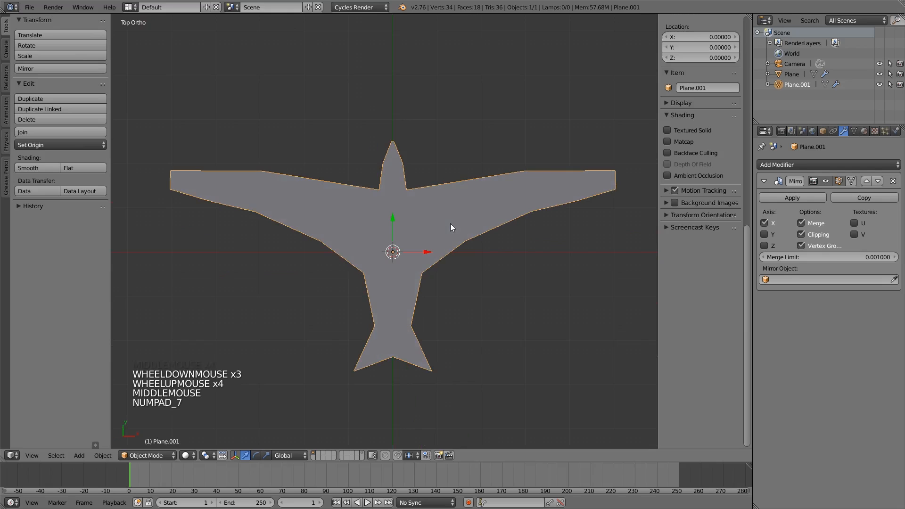
{"action": "middle_click_drag", "start_coordinate": [547, 195], "coordinate": [417, 297]}
Apply the Mirror modifier and add a Solidify modifier with a thickness of 0.0270.
{"action": "left_click", "coordinate": [790, 199]}
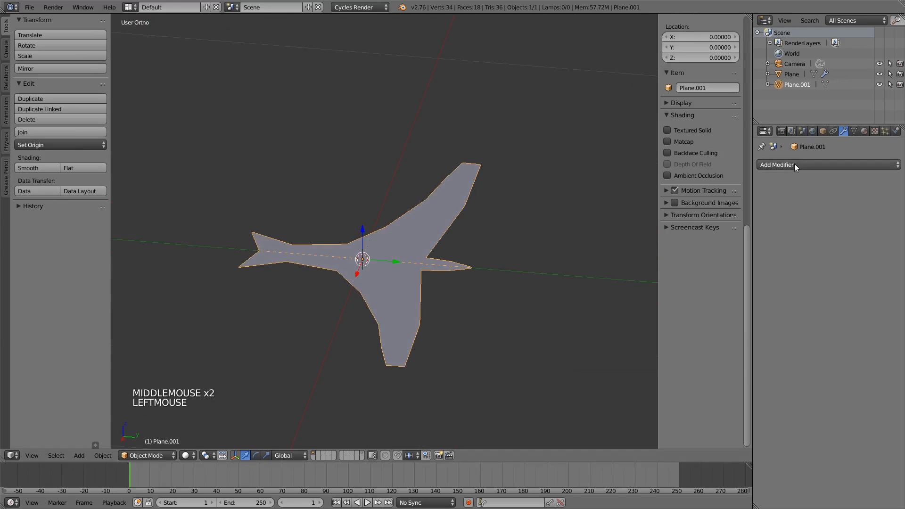
{"action": "left_click", "coordinate": [795, 165]}
{"action": "left_click", "coordinate": [719, 323]}
{"action": "middle_click_drag", "start_coordinate": [613, 311], "coordinate": [624, 275]}
{"action": "mouse_move", "coordinate": [799, 211]}
{"action": "left_mouse_down"}
{"action": "mouse_move", "coordinate": [830, 212]}
{"action": "mouse_move", "coordinate": [811, 211]}
{"action": "left_mouse_up"}
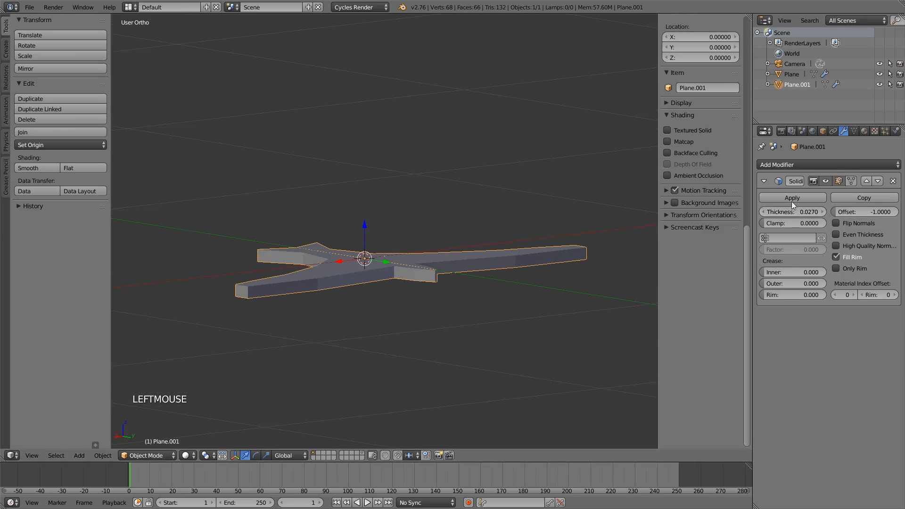
Check the thickened gull from above and apply the Solidify modifier.
{"action": "middle_click_drag", "start_coordinate": [395, 353], "coordinate": [394, 370]}
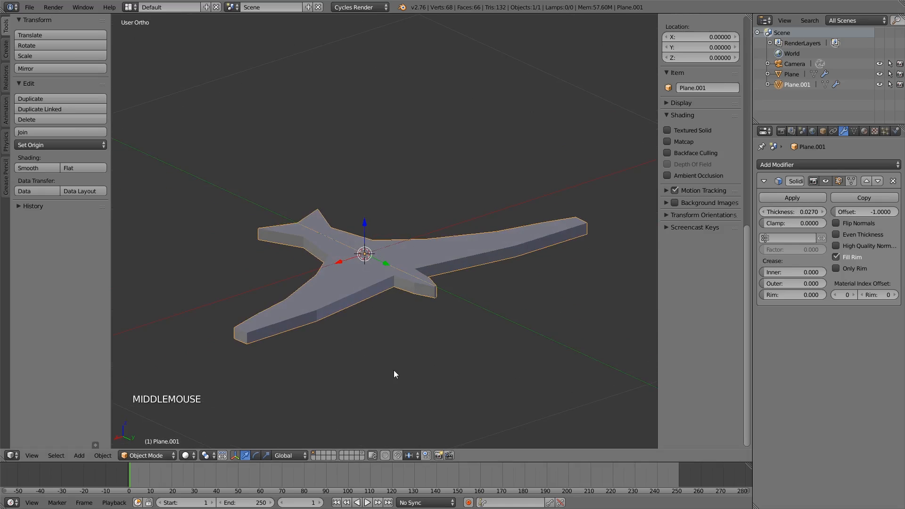
{"action": "scroll", "coordinate": [394, 369], "scroll_direction": "up", "scroll_amount": 3}
{"action": "scroll", "coordinate": [414, 370], "scroll_direction": "down", "scroll_amount": 2}
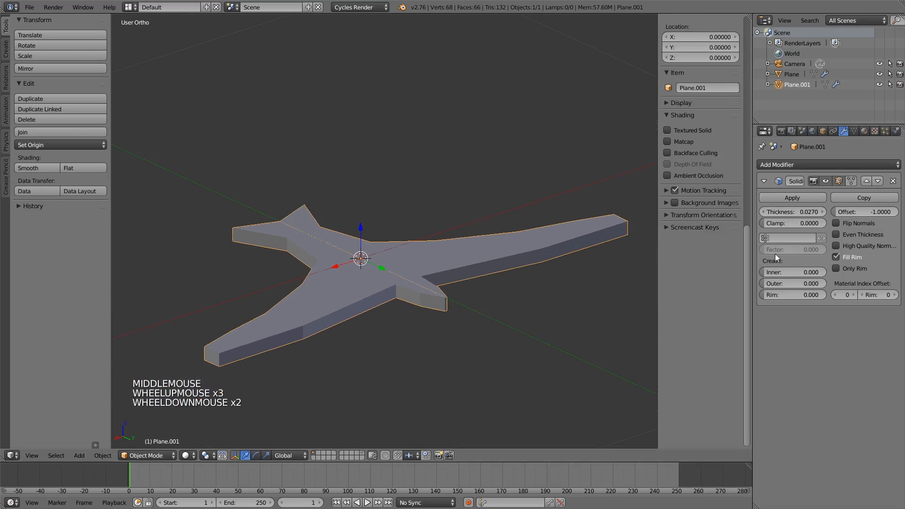
{"action": "left_click", "coordinate": [790, 197]}
Add a Subdivision Surface modifier to the gull with 2 view subdivisions.
{"action": "left_click", "coordinate": [784, 165]}
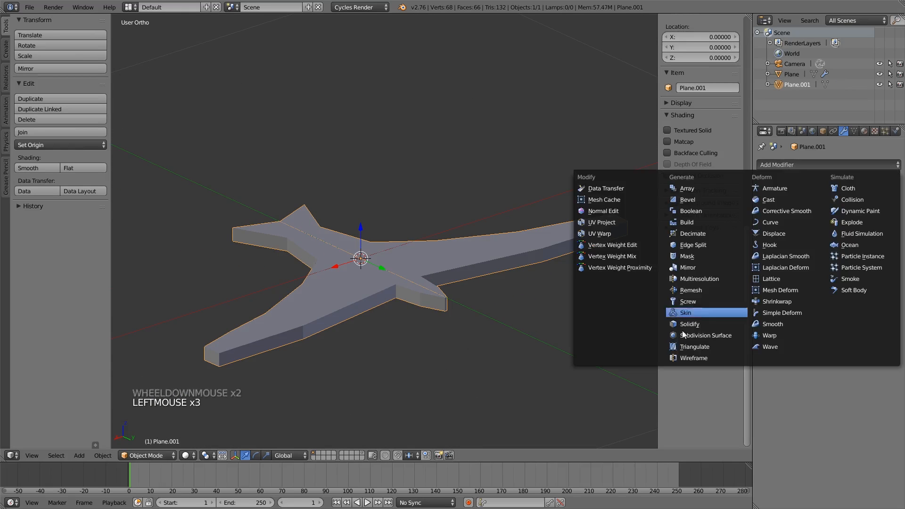
{"action": "left_click", "coordinate": [720, 333]}
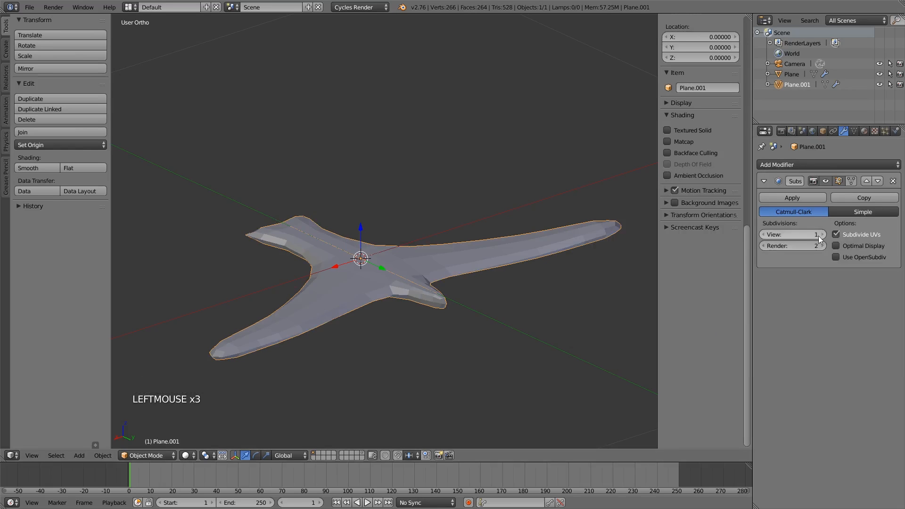
{"action": "middle_click_drag", "start_coordinate": [457, 327], "coordinate": [396, 321]}
{"action": "middle_click_drag", "start_coordinate": [396, 320], "coordinate": [409, 310]}
{"action": "scroll", "coordinate": [410, 311], "scroll_direction": "up", "scroll_amount": 3}
{"action": "middle_click_drag", "start_coordinate": [437, 339], "coordinate": [434, 340], "text": "shift"}
{"action": "middle_click_drag", "start_coordinate": [434, 340], "coordinate": [429, 343]}
In Edit Mode, scale the torso's top and bottom vertices between the wings about 2.1 times along Z.
{"action": "key", "text": "Tab"}
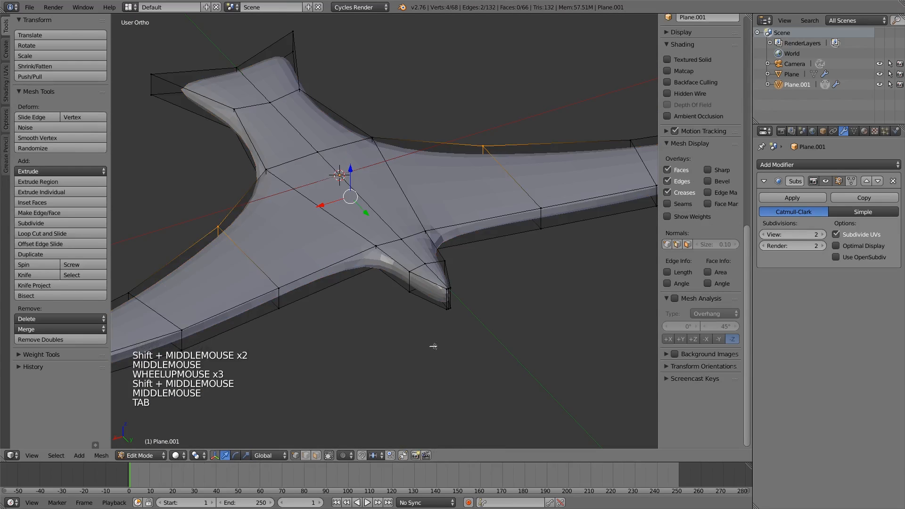
{"action": "mouse_move", "coordinate": [447, 347]}
{"action": "middle_mouse_down"}
{"action": "mouse_move", "coordinate": [424, 329]}
{"action": "mouse_move", "coordinate": [447, 331]}
{"action": "middle_mouse_up"}
{"action": "right_click", "coordinate": [397, 231]}
{"action": "right_click", "coordinate": [421, 227], "text": "shift"}
{"action": "right_click", "coordinate": [367, 233], "text": "shift"}
{"action": "right_click", "coordinate": [283, 183], "text": "shift"}
{"action": "right_click", "coordinate": [334, 170], "text": "shift"}
{"action": "right_click", "coordinate": [391, 166], "text": "shift"}
{"action": "middle_click_drag", "start_coordinate": [398, 166], "coordinate": [382, 206]}
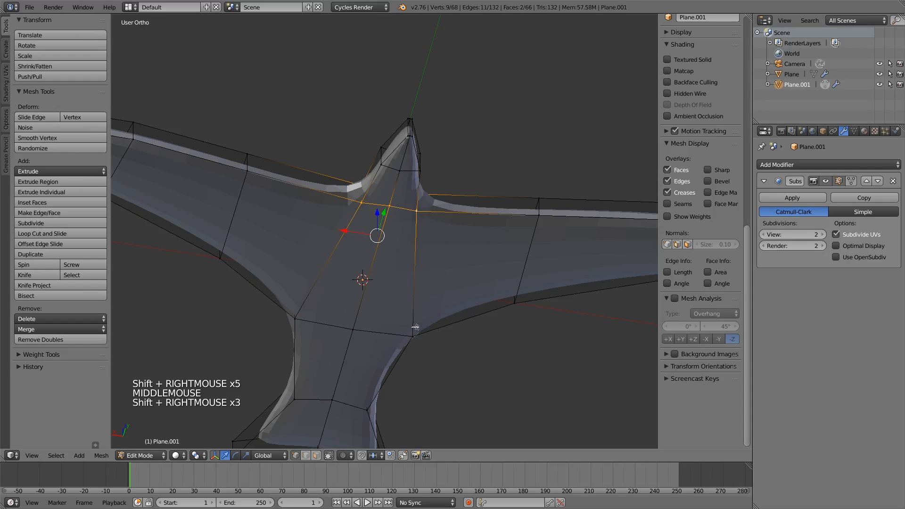
{"action": "right_click", "coordinate": [350, 332], "text": "shift"}
{"action": "right_click", "coordinate": [296, 322], "text": "shift"}
{"action": "middle_click_drag", "start_coordinate": [296, 322], "coordinate": [380, 226]}
{"action": "middle_click_drag", "start_coordinate": [395, 321], "coordinate": [308, 349]}
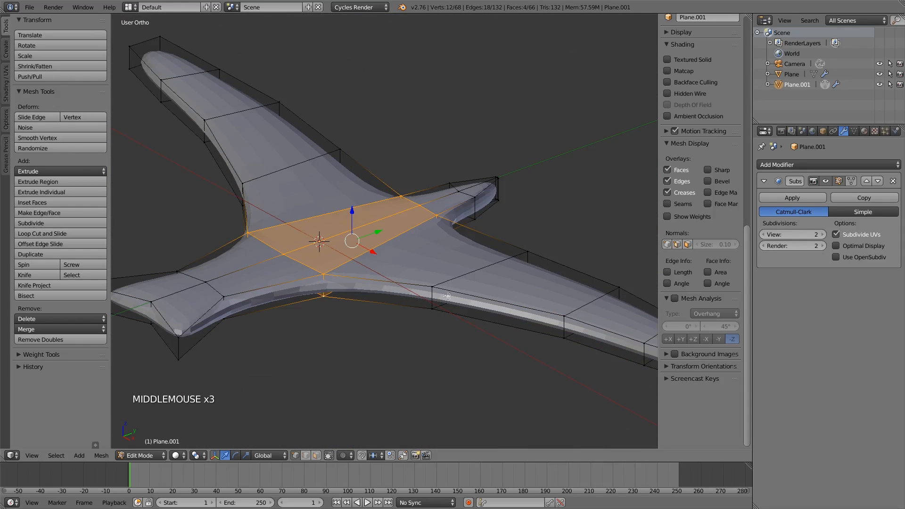
{"action": "key", "text": "s"}
{"action": "key", "text": "s"}
{"action": "key", "text": "s"}
{"action": "key", "text": "s"}
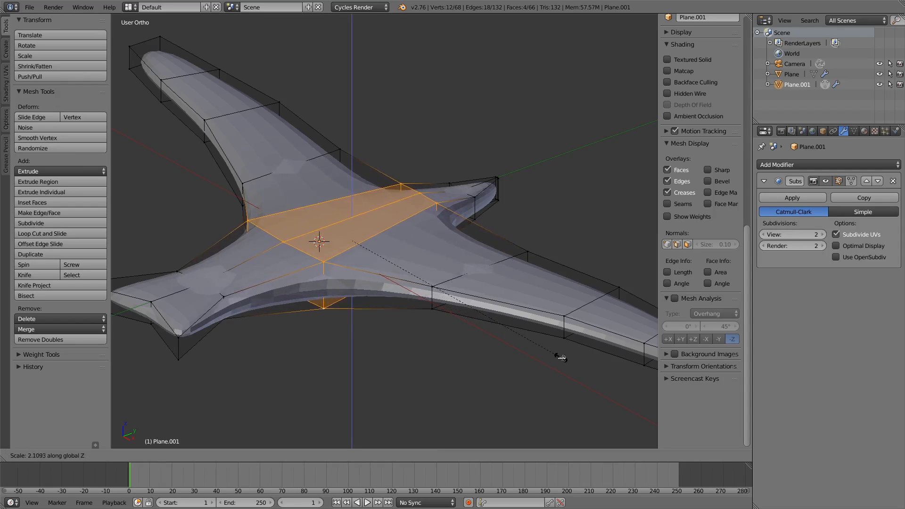
Select the four-vertex loop at the root of one wing and try edge-sliding it about 0.77 toward the body.
{"action": "scroll", "coordinate": [571, 363], "scroll_direction": "down", "scroll_amount": 3}
{"action": "key", "text": "Tab"}
{"action": "middle_click_drag", "start_coordinate": [521, 352], "coordinate": [259, 218]}
{"action": "scroll", "coordinate": [414, 333], "scroll_direction": "up", "scroll_amount": 2}
{"action": "key", "text": "Tab"}
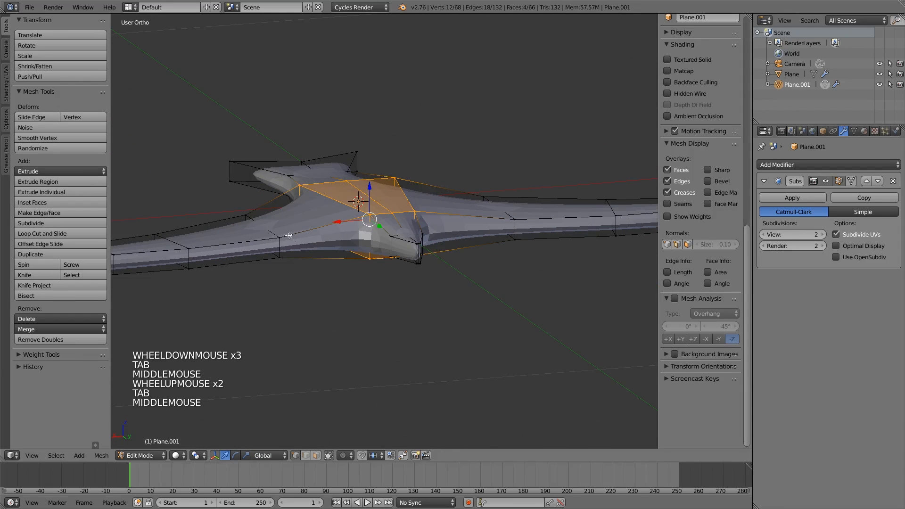
{"action": "right_click", "coordinate": [259, 219]}
{"action": "right_click", "coordinate": [259, 218], "text": "shift"}
{"action": "key", "text": "z"}
{"action": "right_click", "coordinate": [247, 236], "text": "shift"}
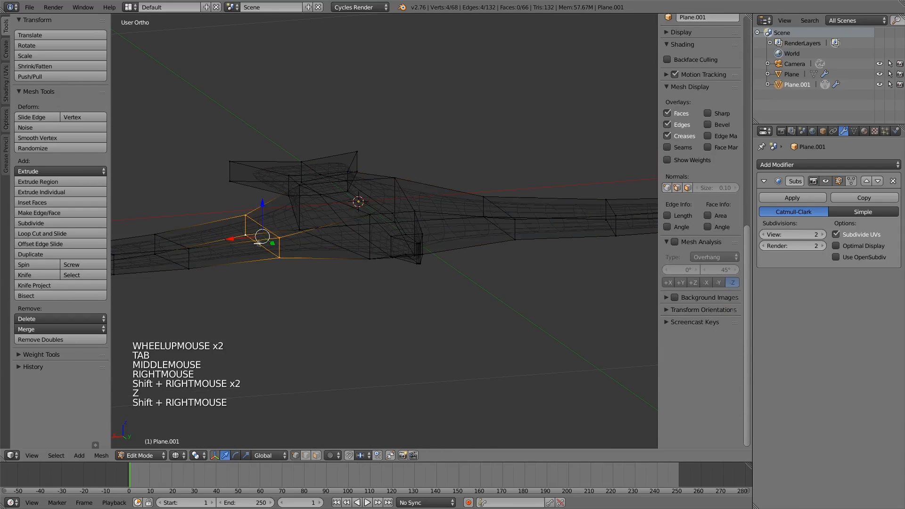
{"action": "key", "text": "z"}
{"action": "mouse_move", "coordinate": [327, 309]}
{"action": "middle_mouse_down"}
{"action": "mouse_move", "coordinate": [441, 307]}
{"action": "mouse_move", "coordinate": [476, 322]}
{"action": "mouse_move", "coordinate": [477, 348]}
{"action": "mouse_move", "coordinate": [486, 332]}
{"action": "middle_mouse_up"}
{"action": "scroll", "coordinate": [477, 347], "scroll_direction": "up", "scroll_amount": 2}
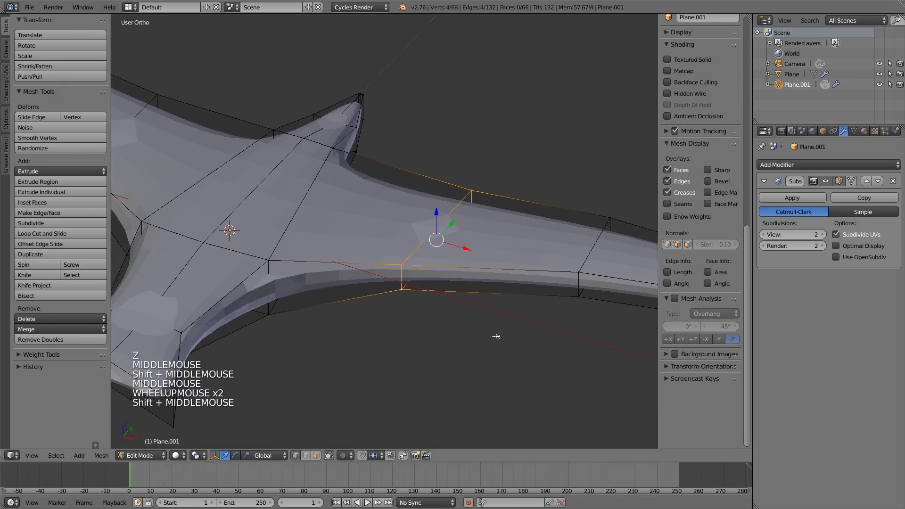
{"action": "key", "text": "g"}
{"action": "key", "text": "g"}
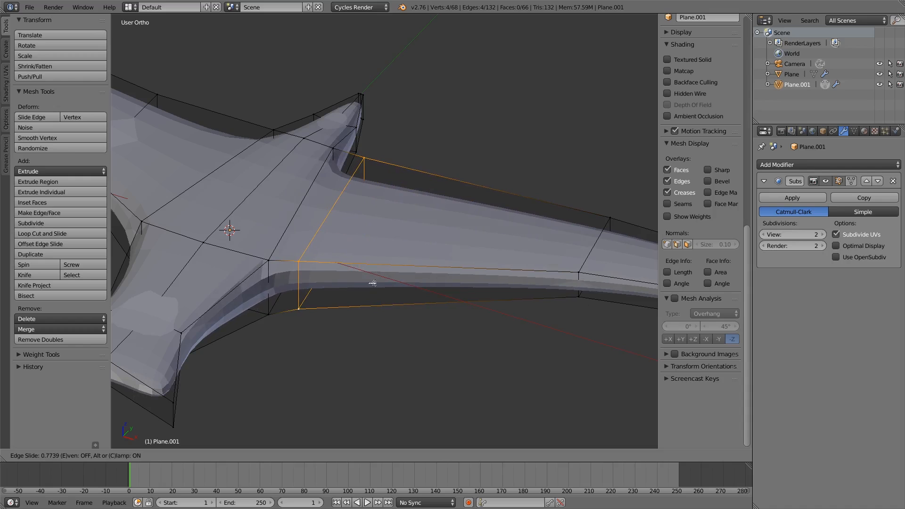
Add the matching loop at the other wing's root to the selection and scale both loops inward along X.
{"action": "scroll", "coordinate": [374, 283], "scroll_direction": "down", "scroll_amount": 3}
{"action": "middle_click_drag", "start_coordinate": [374, 283], "coordinate": [227, 197]}
{"action": "right_click", "coordinate": [229, 188], "text": "alt+shift"}
{"action": "middle_click_drag", "start_coordinate": [496, 337], "coordinate": [465, 322]}
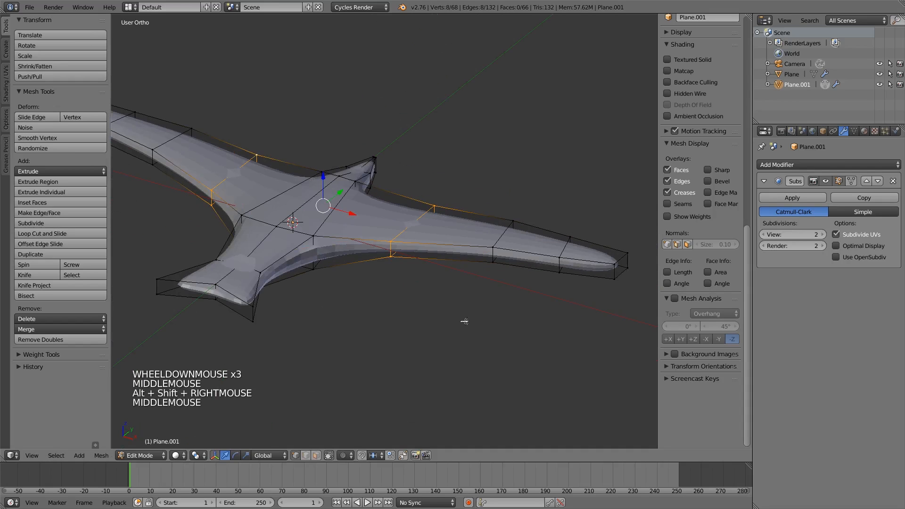
{"action": "key", "text": "s"}
{"action": "key", "text": "s"}
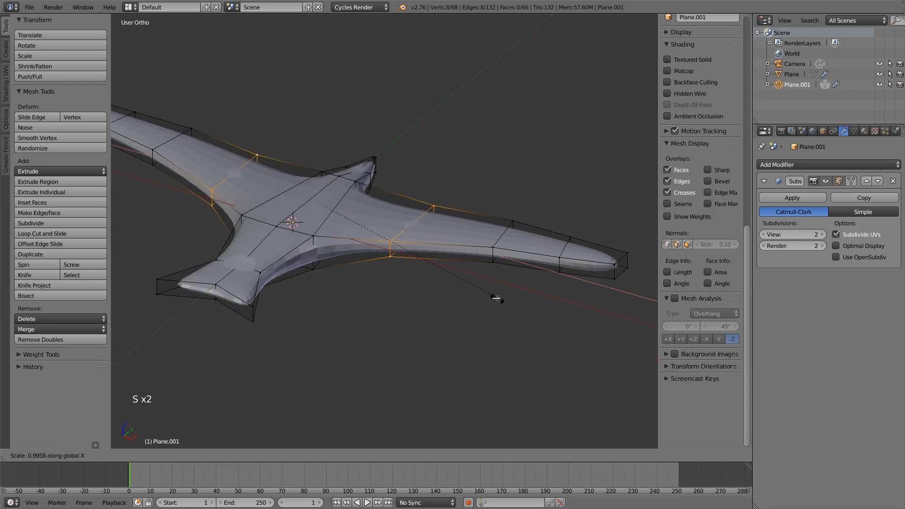
{"action": "left_click", "coordinate": [390, 263]}
{"action": "middle_click_drag", "start_coordinate": [414, 318], "coordinate": [499, 279]}
{"action": "key", "text": "Tab"}
{"action": "key", "text": "Tab"}
Scale the four end vertices of the wing tip to about 0.37 along Z.
{"action": "scroll", "coordinate": [499, 279], "scroll_direction": "up", "scroll_amount": 3}
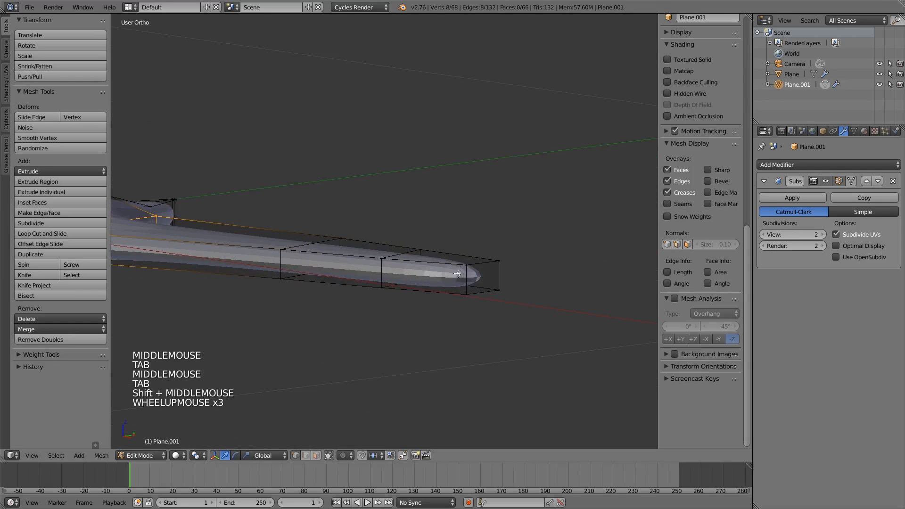
{"action": "right_click", "coordinate": [467, 291]}
{"action": "right_click", "coordinate": [467, 292], "text": "shift"}
{"action": "right_click", "coordinate": [499, 261], "text": "shift"}
{"action": "right_click", "coordinate": [500, 291], "text": "shift"}
{"action": "key", "text": "s"}
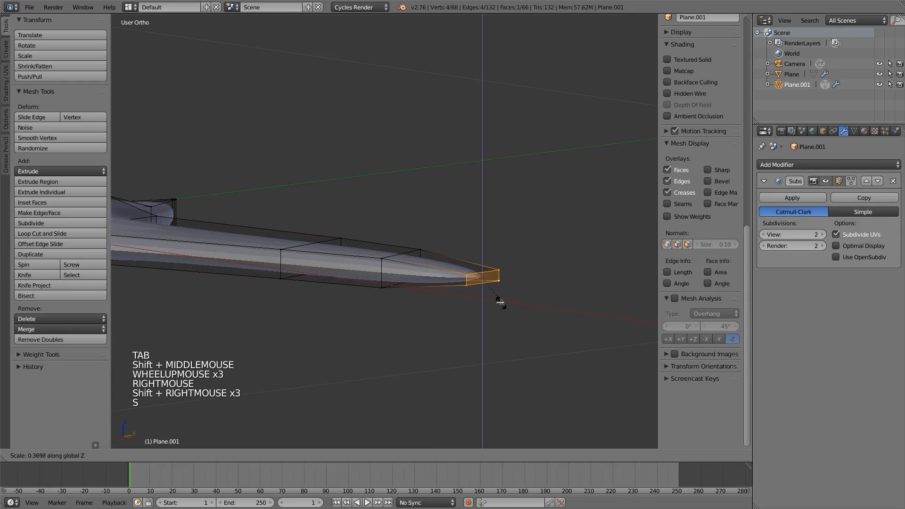
{"action": "left_click", "coordinate": [498, 299]}
Select the four vertices of the wing loop next to the tip and scale them down along Z.
{"action": "right_click", "coordinate": [382, 259]}
{"action": "right_click", "coordinate": [382, 287], "text": "shift"}
{"action": "right_click", "coordinate": [420, 249], "text": "shift"}
{"action": "key", "text": "z"}
{"action": "right_click", "coordinate": [420, 276], "text": "shift"}
{"action": "key", "text": "z"}
{"action": "key", "text": "s"}
{"action": "key", "text": "z"}
{"action": "left_click", "coordinate": [446, 317]}
{"action": "scroll", "coordinate": [449, 317], "scroll_direction": "down", "scroll_amount": 5}
{"action": "middle_click_drag", "start_coordinate": [448, 317], "coordinate": [436, 254]}
{"action": "scroll", "coordinate": [383, 338], "scroll_direction": "down", "scroll_amount": 1}
In top wireframe view, delete the vertices of the gull's left half, keeping the centre line.
{"action": "key", "text": "KP_7"}
{"action": "scroll", "coordinate": [436, 255], "scroll_direction": "down", "scroll_amount": 1, "text": "shift"}
{"action": "key", "text": "z"}
{"action": "key", "text": "a"}
{"action": "key", "text": "b"}
{"action": "left_click_drag", "start_coordinate": [174, 102], "coordinate": [343, 411]}
{"action": "scroll", "coordinate": [401, 297], "scroll_direction": "up", "scroll_amount": 4}
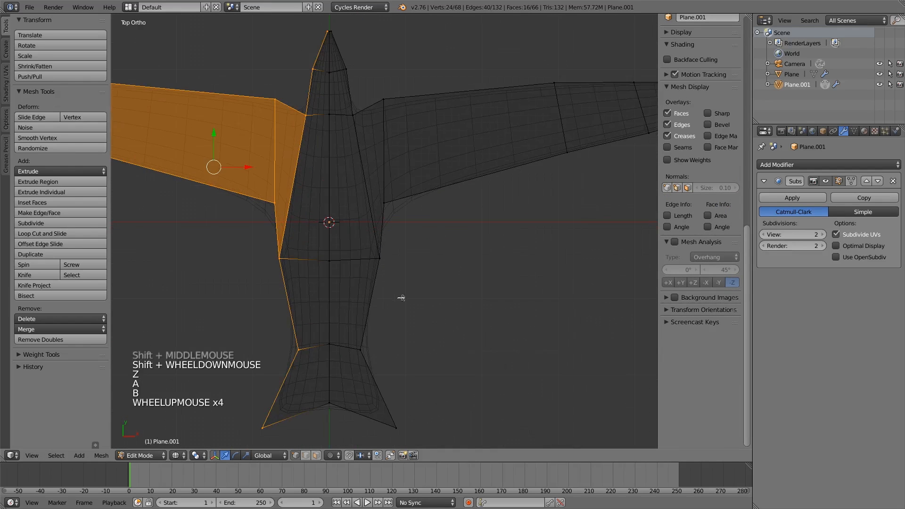
{"action": "scroll", "coordinate": [400, 298], "scroll_direction": "down", "scroll_amount": 3}
{"action": "key", "text": "v"}
{"action": "key", "text": "b"}
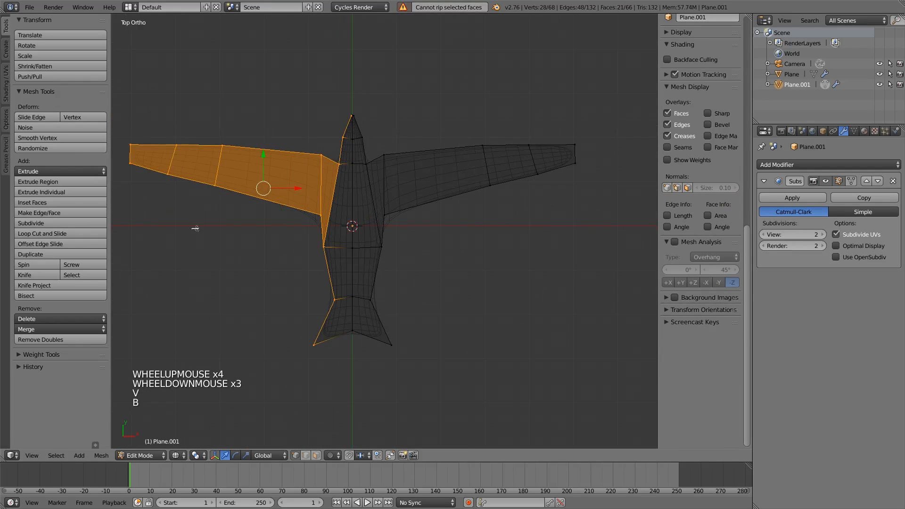
{"action": "key", "text": "x"}
{"action": "left_click", "coordinate": [200, 218]}
Select the open boundary loop along the half gull's centre line and examine the cut.
{"action": "scroll", "coordinate": [403, 204], "scroll_direction": "up", "scroll_amount": 3}
{"action": "middle_click_drag", "start_coordinate": [405, 270], "coordinate": [439, 302], "text": "shift"}
{"action": "mouse_move", "coordinate": [439, 302]}
{"action": "middle_mouse_down"}
{"action": "mouse_move", "coordinate": [471, 335]}
{"action": "mouse_move", "coordinate": [588, 309]}
{"action": "mouse_move", "coordinate": [445, 262]}
{"action": "mouse_move", "coordinate": [483, 251]}
{"action": "mouse_move", "coordinate": [465, 259]}
{"action": "mouse_move", "coordinate": [447, 214]}
{"action": "mouse_move", "coordinate": [344, 305]}
{"action": "mouse_move", "coordinate": [437, 129]}
{"action": "middle_mouse_up"}
{"action": "scroll", "coordinate": [445, 263], "scroll_direction": "up", "scroll_amount": 3}
{"action": "key", "text": "z"}
{"action": "scroll", "coordinate": [445, 267], "scroll_direction": "up", "scroll_amount": 3}
{"action": "right_click", "coordinate": [400, 176], "text": "alt+shift"}
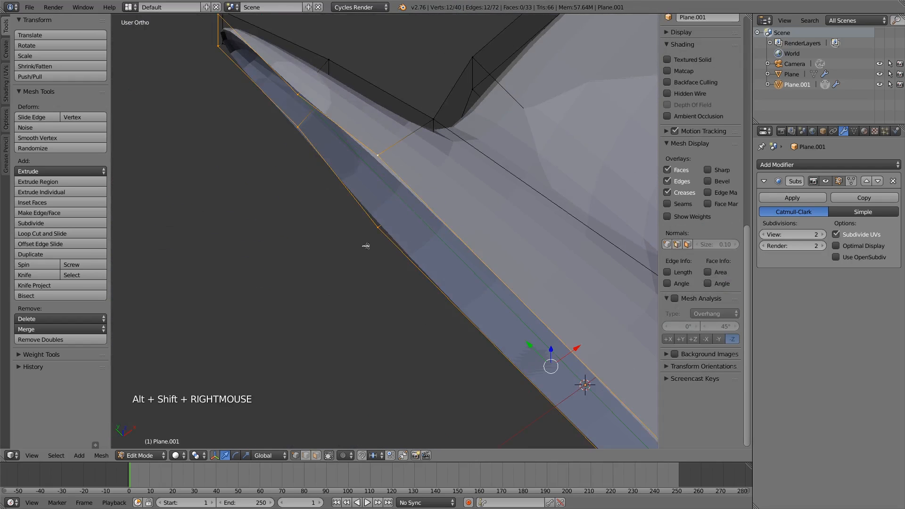
Add a loop cut across the beak, close to the head's front loop.
{"action": "scroll", "coordinate": [367, 247], "scroll_direction": "down", "scroll_amount": 3}
{"action": "middle_click_drag", "start_coordinate": [474, 291], "coordinate": [421, 275]}
{"action": "middle_click_drag", "start_coordinate": [516, 313], "coordinate": [447, 264], "text": "shift"}
{"action": "scroll", "coordinate": [451, 325], "scroll_direction": "down", "scroll_amount": 1}
{"action": "middle_click_drag", "start_coordinate": [452, 324], "coordinate": [420, 283]}
{"action": "middle_click_drag", "start_coordinate": [420, 282], "coordinate": [329, 342]}
{"action": "scroll", "coordinate": [329, 341], "scroll_direction": "up", "scroll_amount": 4}
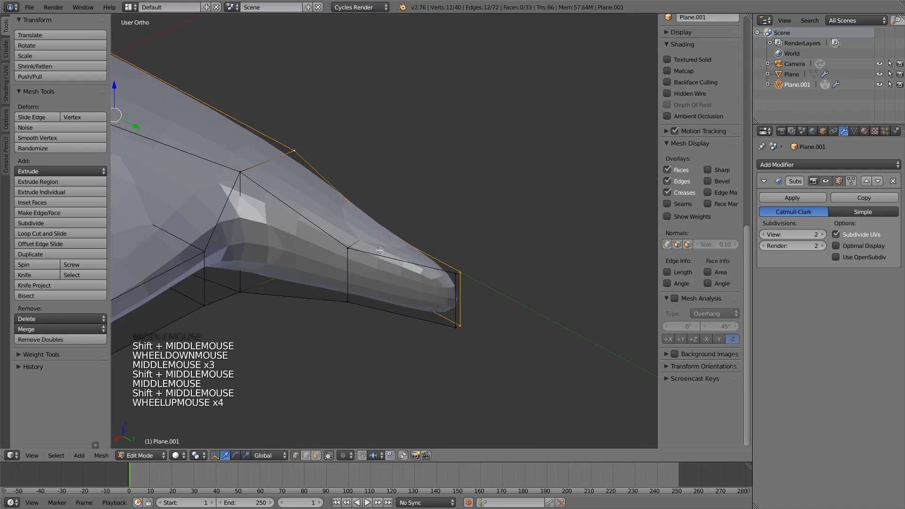
{"action": "key", "text": "ctrl+r"}
{"action": "left_click", "coordinate": [348, 241]}
Move the new beak loop's outer top and bottom vertices inward along X to narrow the beak.
{"action": "right_click", "coordinate": [355, 248]}
{"action": "right_click", "coordinate": [356, 304], "text": "shift"}
{"action": "middle_click_drag", "start_coordinate": [356, 306], "coordinate": [433, 311]}
{"action": "key", "text": "g"}
{"action": "key", "text": "x"}
{"action": "left_click", "coordinate": [359, 315]}
Select the beak's eight vertices, scale them to about 0.58 along Z, and refine the flattening with another Z scale.
{"action": "key", "text": "c"}
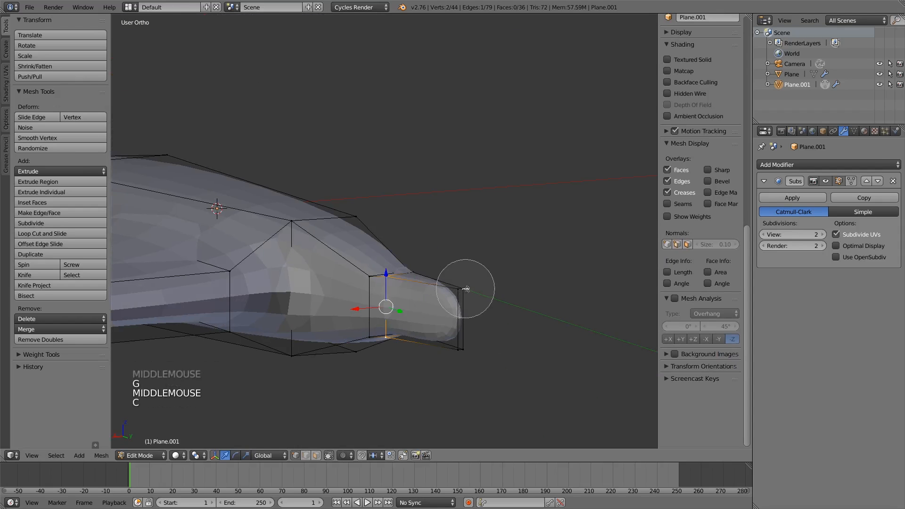
{"action": "left_click", "coordinate": [470, 295]}
{"action": "scroll", "coordinate": [485, 314], "scroll_direction": "down", "scroll_amount": 1}
{"action": "middle_click_drag", "start_coordinate": [485, 314], "coordinate": [529, 325]}
{"action": "key", "text": "z"}
{"action": "right_click", "coordinate": [437, 254], "text": "shift"}
{"action": "right_click", "coordinate": [474, 293], "text": "shift"}
{"action": "middle_click_drag", "start_coordinate": [528, 326], "coordinate": [513, 300], "text": "shift"}
{"action": "key", "text": "s"}
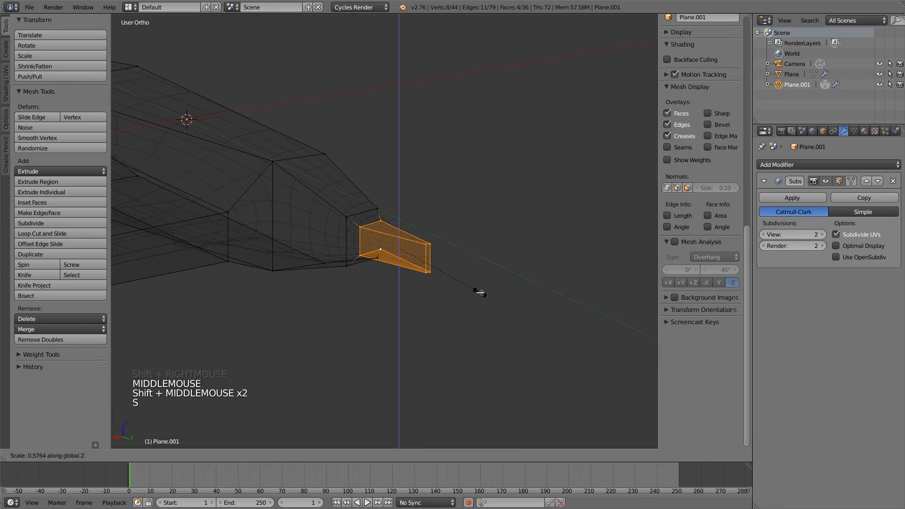
{"action": "left_click", "coordinate": [480, 292]}
{"action": "key", "text": "s"}
{"action": "key", "text": "z"}
{"action": "left_click", "coordinate": [462, 270]}
Scale the beak tip's vertices down along Z and return to Object Mode in solid shading.
{"action": "key", "text": "a"}
{"action": "key", "text": "b"}
{"action": "left_click_drag", "start_coordinate": [416, 226], "coordinate": [464, 288]}
{"action": "key", "text": "s"}
{"action": "key", "text": "z"}
{"action": "left_click", "coordinate": [451, 315]}
{"action": "key", "text": "Tab"}
{"action": "key", "text": "z"}
{"action": "scroll", "coordinate": [451, 315], "scroll_direction": "down", "scroll_amount": 4}
{"action": "mouse_move", "coordinate": [451, 315]}
{"action": "middle_mouse_down"}
{"action": "mouse_move", "coordinate": [398, 305]}
{"action": "mouse_move", "coordinate": [397, 331]}
{"action": "mouse_move", "coordinate": [477, 305]}
{"action": "mouse_move", "coordinate": [406, 307]}
{"action": "mouse_move", "coordinate": [415, 338]}
{"action": "mouse_move", "coordinate": [352, 345]}
{"action": "mouse_move", "coordinate": [460, 298]}
{"action": "middle_mouse_up"}
{"action": "scroll", "coordinate": [439, 305], "scroll_direction": "down", "scroll_amount": 5}
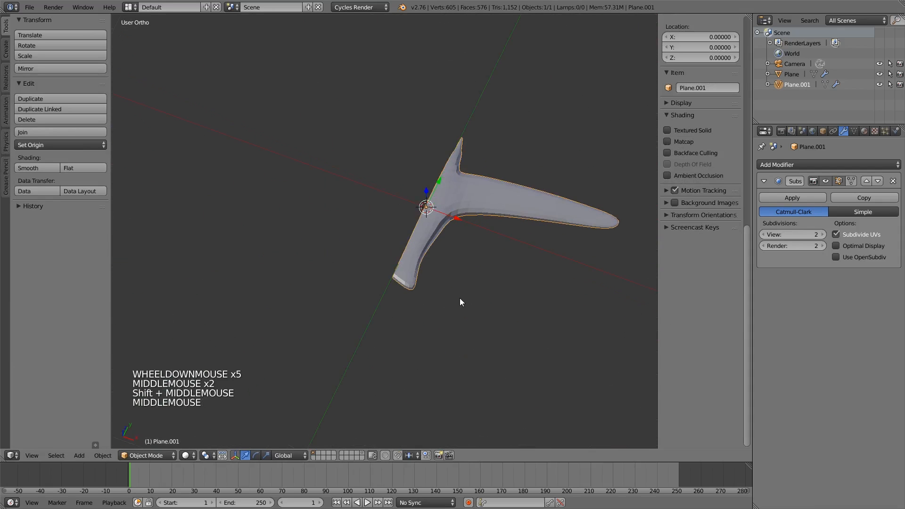
Add a Mirror modifier on X, place it above the Subdivision Surface modifier and enable Clipping.
{"action": "left_click", "coordinate": [812, 165]}
{"action": "left_click", "coordinate": [707, 269]}
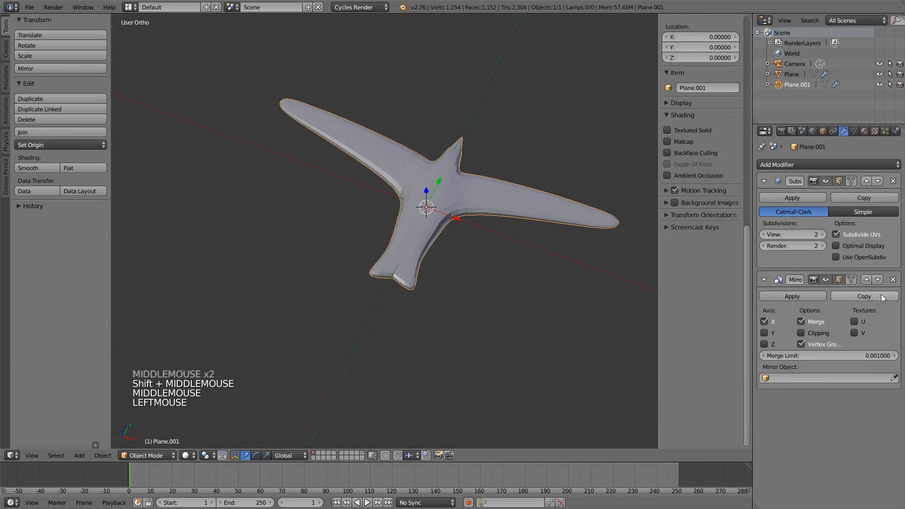
{"action": "left_click", "coordinate": [868, 282]}
{"action": "left_click", "coordinate": [801, 235]}
In Edit Mode, add a loop cut across the rear body just behind the torso's widest loop.
{"action": "middle_click_drag", "start_coordinate": [542, 315], "coordinate": [428, 274]}
{"action": "middle_click_drag", "start_coordinate": [428, 274], "coordinate": [432, 272], "text": "shift"}
{"action": "scroll", "coordinate": [440, 360], "scroll_direction": "up", "scroll_amount": 5}
{"action": "mouse_move", "coordinate": [440, 360]}
{"action": "middle_mouse_down"}
{"action": "mouse_move", "coordinate": [420, 354]}
{"action": "mouse_move", "coordinate": [448, 335]}
{"action": "mouse_move", "coordinate": [434, 343]}
{"action": "mouse_move", "coordinate": [439, 349]}
{"action": "middle_mouse_up"}
{"action": "middle_click_drag", "start_coordinate": [439, 349], "coordinate": [495, 325]}
{"action": "key", "text": "Tab"}
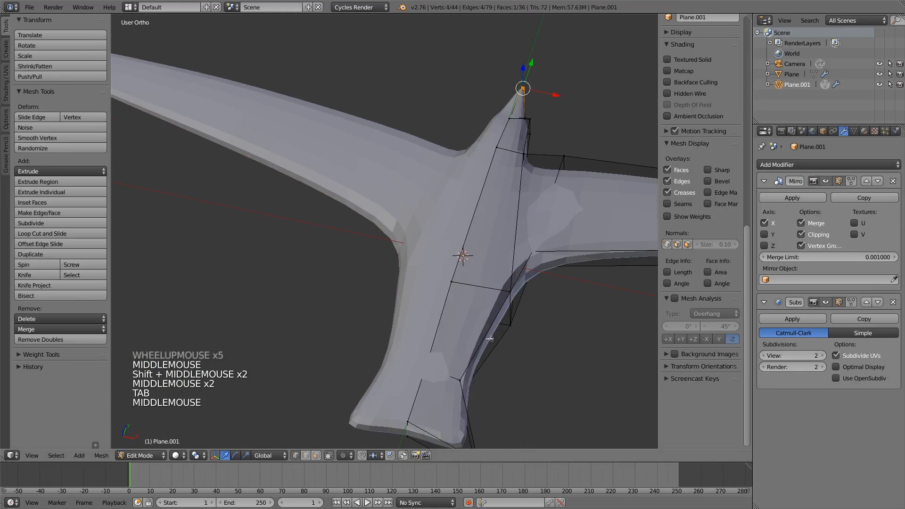
{"action": "key", "text": "ctrl+r"}
{"action": "left_click", "coordinate": [498, 325]}
{"action": "left_click", "coordinate": [499, 307]}
Move the new rear-body loop's outer side edge about 0.037 inward along X.
{"action": "right_click", "coordinate": [501, 306]}
{"action": "right_click", "coordinate": [500, 306], "text": "shift"}
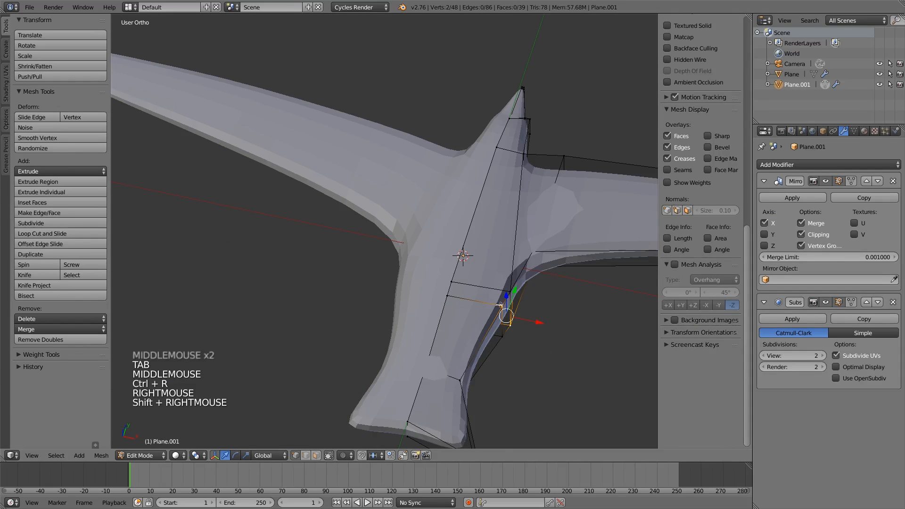
{"action": "right_click", "coordinate": [509, 324], "text": "shift"}
{"action": "key", "text": "g"}
{"action": "key", "text": "x"}
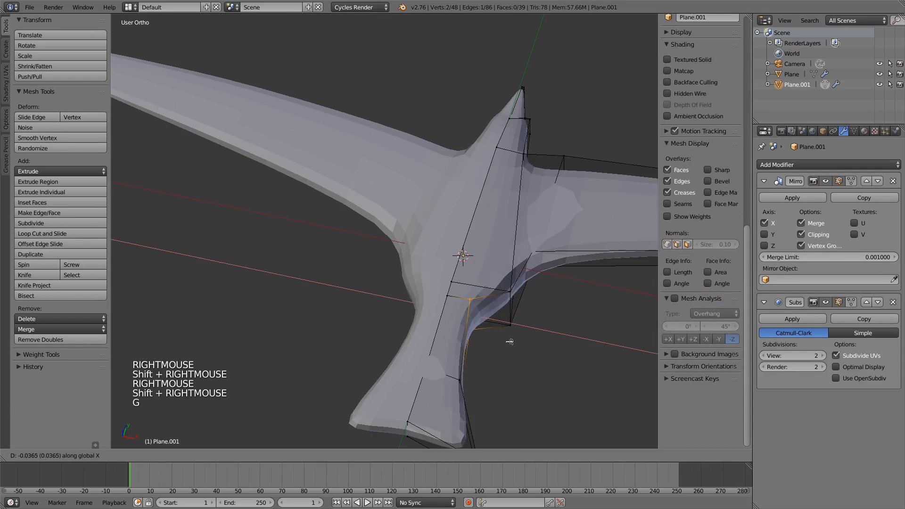
{"action": "left_click", "coordinate": [512, 343]}
Scale the rear-body loop's side edge along Z, and likewise scale its centre-line vertices along Z.
{"action": "mouse_move", "coordinate": [472, 325]}
{"action": "middle_mouse_down"}
{"action": "mouse_move", "coordinate": [493, 317]}
{"action": "mouse_move", "coordinate": [451, 334]}
{"action": "mouse_move", "coordinate": [463, 281]}
{"action": "mouse_move", "coordinate": [467, 329]}
{"action": "middle_mouse_up"}
{"action": "key", "text": "s"}
{"action": "key", "text": "z"}
{"action": "left_click", "coordinate": [444, 305]}
{"action": "right_click", "coordinate": [392, 226]}
{"action": "key", "text": "s"}
{"action": "key", "text": "z"}
{"action": "left_click", "coordinate": [432, 275]}
Return to Object Mode and apply smooth shading to the gull.
{"action": "key", "text": "Tab"}
{"action": "scroll", "coordinate": [472, 351], "scroll_direction": "down", "scroll_amount": 3}
{"action": "middle_click_drag", "start_coordinate": [477, 372], "coordinate": [593, 383]}
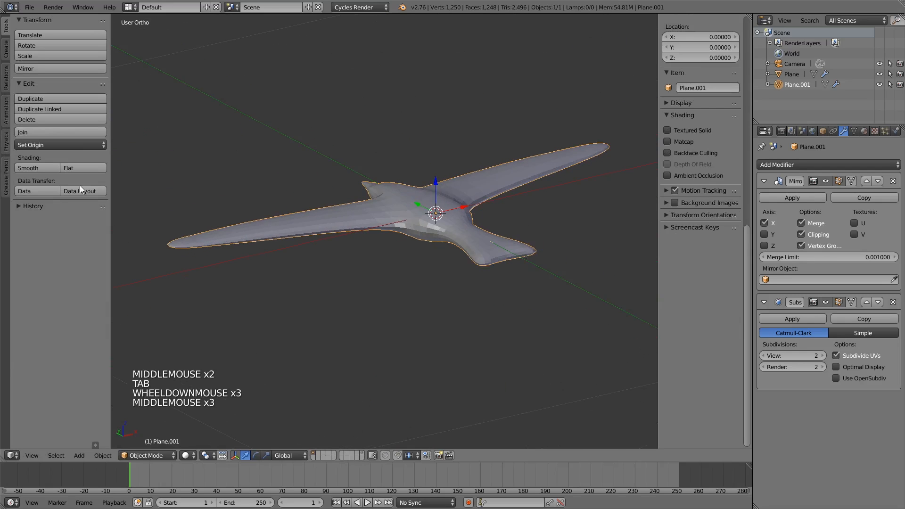
{"action": "left_click", "coordinate": [30, 166]}
In Edit Mode, move the torso's side edge just ahead of the rear-body loop inward along X.
{"action": "scroll", "coordinate": [350, 263], "scroll_direction": "down", "scroll_amount": 1}
{"action": "mouse_move", "coordinate": [350, 262]}
{"action": "middle_mouse_down"}
{"action": "mouse_move", "coordinate": [418, 294]}
{"action": "mouse_move", "coordinate": [449, 293]}
{"action": "mouse_move", "coordinate": [502, 260]}
{"action": "mouse_move", "coordinate": [513, 266]}
{"action": "mouse_move", "coordinate": [491, 287]}
{"action": "mouse_move", "coordinate": [420, 269]}
{"action": "mouse_move", "coordinate": [337, 269]}
{"action": "mouse_move", "coordinate": [359, 304]}
{"action": "mouse_move", "coordinate": [349, 315]}
{"action": "mouse_move", "coordinate": [374, 350]}
{"action": "middle_mouse_up"}
{"action": "scroll", "coordinate": [374, 350], "scroll_direction": "up", "scroll_amount": 5}
{"action": "key", "text": "Tab"}
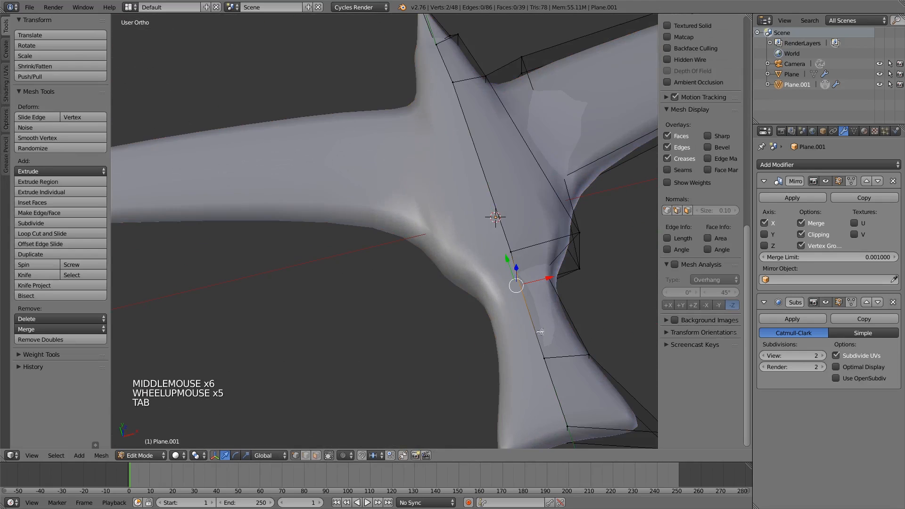
{"action": "middle_click_drag", "start_coordinate": [585, 264], "coordinate": [493, 246], "text": "shift"}
{"action": "right_click", "coordinate": [485, 218]}
{"action": "right_click", "coordinate": [489, 249], "text": "shift"}
{"action": "middle_click_drag", "start_coordinate": [542, 270], "coordinate": [516, 265]}
{"action": "middle_click_drag", "start_coordinate": [559, 284], "coordinate": [534, 280]}
{"action": "key", "text": "g"}
{"action": "key", "text": "x"}
{"action": "left_click", "coordinate": [509, 288]}
{"action": "key", "text": "Tab"}
{"action": "scroll", "coordinate": [529, 335], "scroll_direction": "down", "scroll_amount": 4}
{"action": "middle_click_drag", "start_coordinate": [530, 334], "coordinate": [537, 310]}
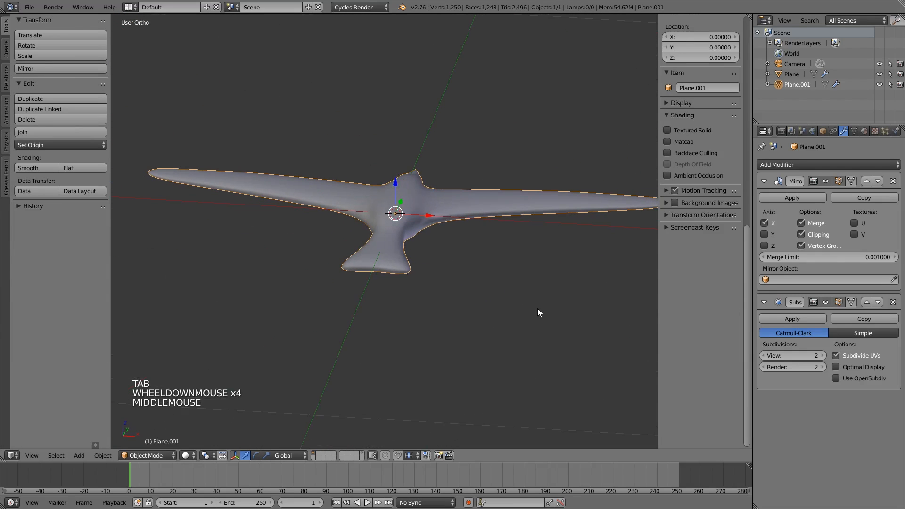
Apply the Mirror modifier and check the full gull mesh in Edit Mode.
{"action": "left_click", "coordinate": [782, 197]}
{"action": "middle_click_drag", "start_coordinate": [355, 361], "coordinate": [499, 281]}
{"action": "key", "text": "Tab"}
{"action": "key", "text": "Tab"}
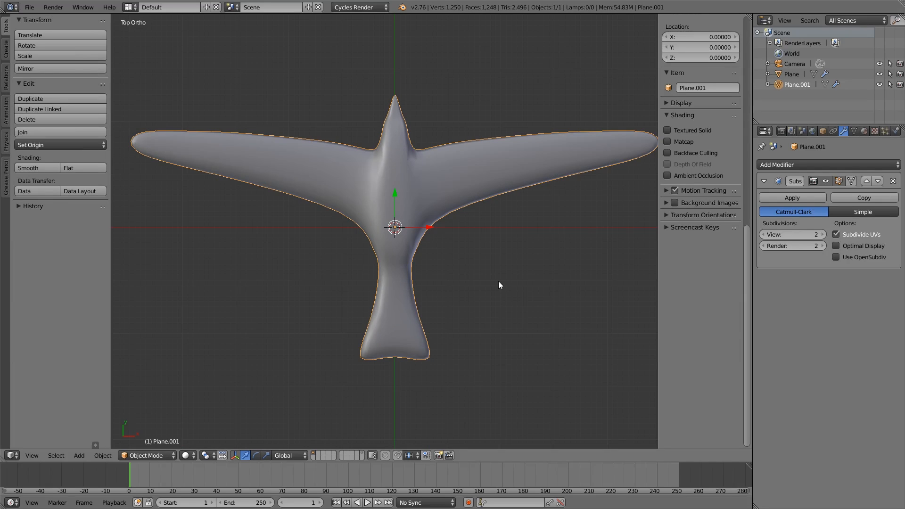
Examine the smoothed gull's overall shape from above and from behind at an angle.
{"action": "scroll", "coordinate": [499, 282], "scroll_direction": "up", "scroll_amount": 1}
{"action": "scroll", "coordinate": [499, 282], "scroll_direction": "down", "scroll_amount": 8}
{"action": "scroll", "coordinate": [499, 282], "scroll_direction": "up", "scroll_amount": 7}
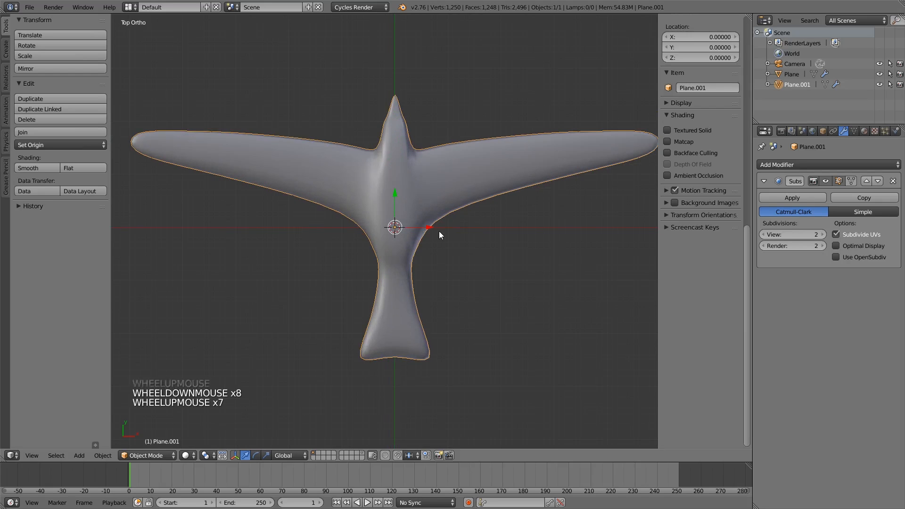
{"action": "middle_click_drag", "start_coordinate": [477, 239], "coordinate": [480, 288], "text": "shift"}
{"action": "middle_click_drag", "start_coordinate": [424, 304], "coordinate": [483, 182]}
{"action": "scroll", "coordinate": [462, 228], "scroll_direction": "up", "scroll_amount": 4}
{"action": "middle_click_drag", "start_coordinate": [476, 140], "coordinate": [477, 200]}
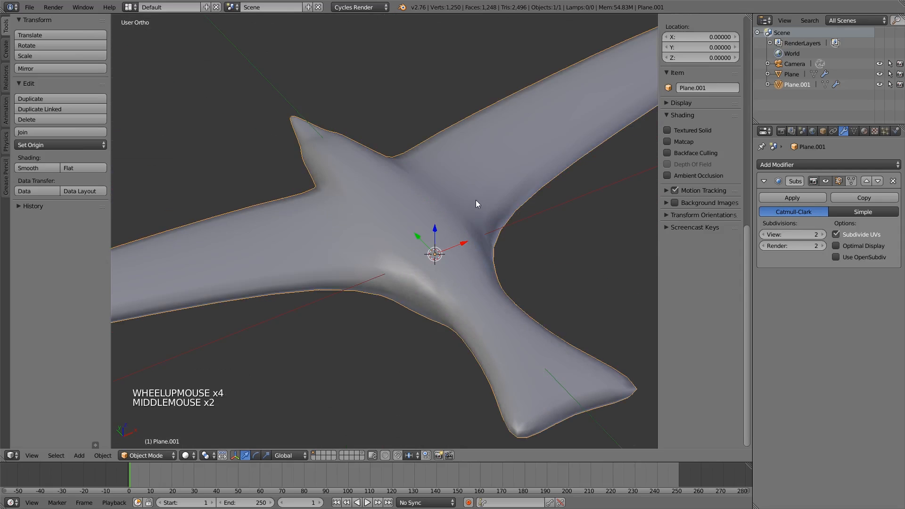
{"action": "scroll", "coordinate": [501, 238], "scroll_direction": "down", "scroll_amount": 3}
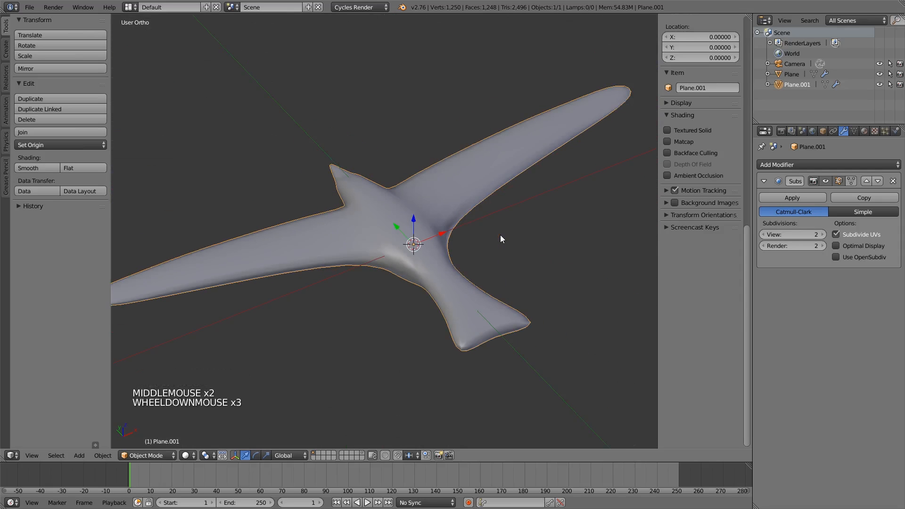
Add a single-bone armature at the gull's origin and put it in Edit Mode.
{"action": "key", "text": "shift+a"}
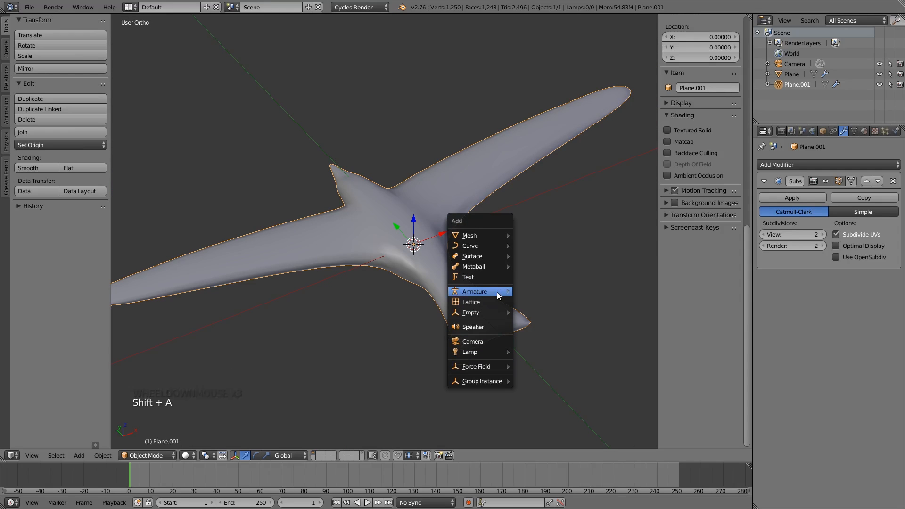
{"action": "mouse_move", "coordinate": [498, 294]}
{"action": "left_click", "coordinate": [542, 297]}
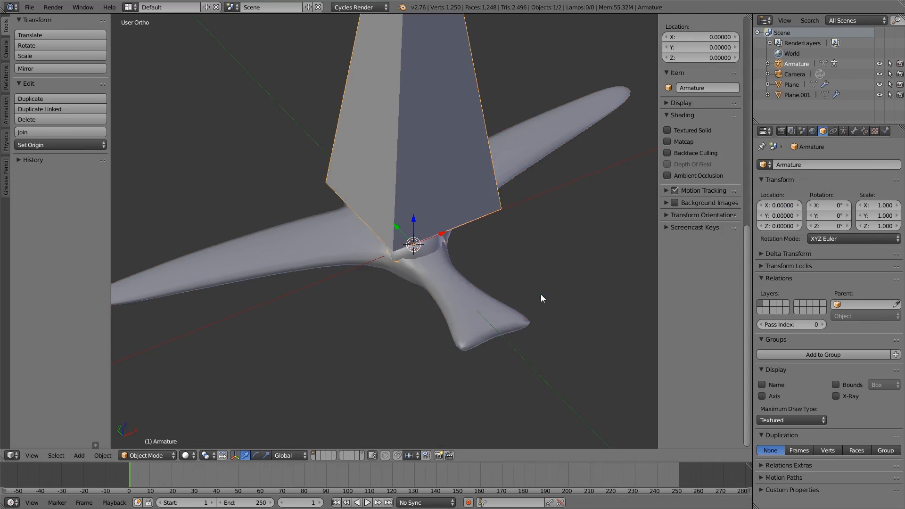
{"action": "scroll", "coordinate": [541, 295], "scroll_direction": "down", "scroll_amount": 5}
{"action": "middle_click_drag", "start_coordinate": [538, 295], "coordinate": [528, 268]}
{"action": "scroll", "coordinate": [528, 268], "scroll_direction": "down", "scroll_amount": 4}
{"action": "scroll", "coordinate": [528, 268], "scroll_direction": "up", "scroll_amount": 2}
{"action": "key", "text": "Tab"}
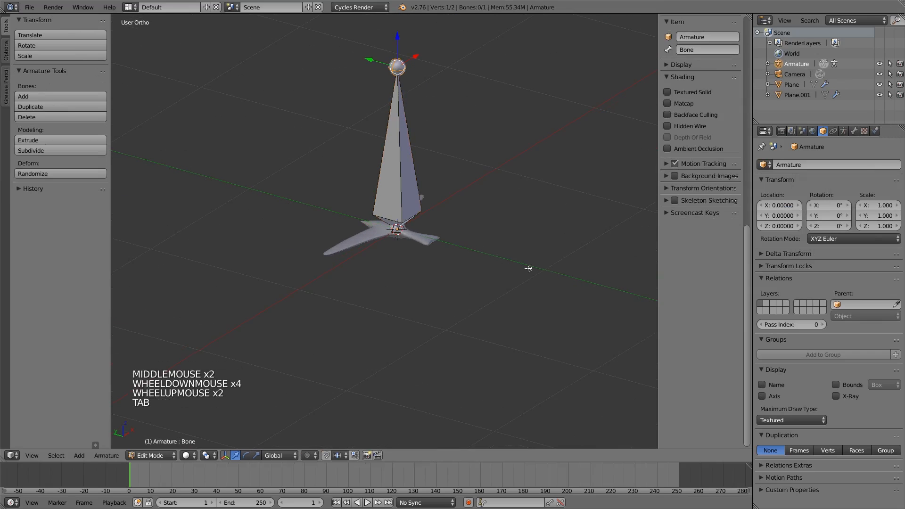
Select the whole bone and set the pivot point to 3D Cursor.
{"action": "key", "text": "a"}
{"action": "key", "text": "a"}
{"action": "key", "text": "Tab"}
{"action": "key", "text": "Tab"}
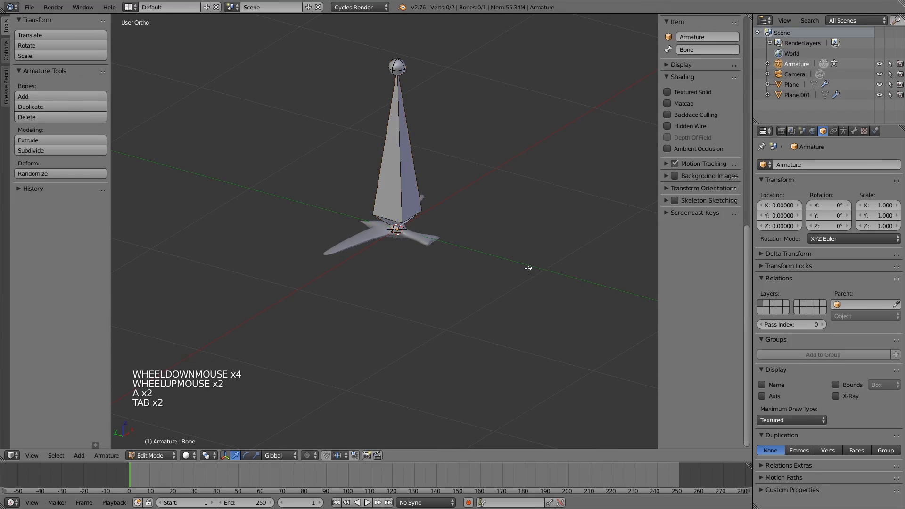
{"action": "key", "text": "a"}
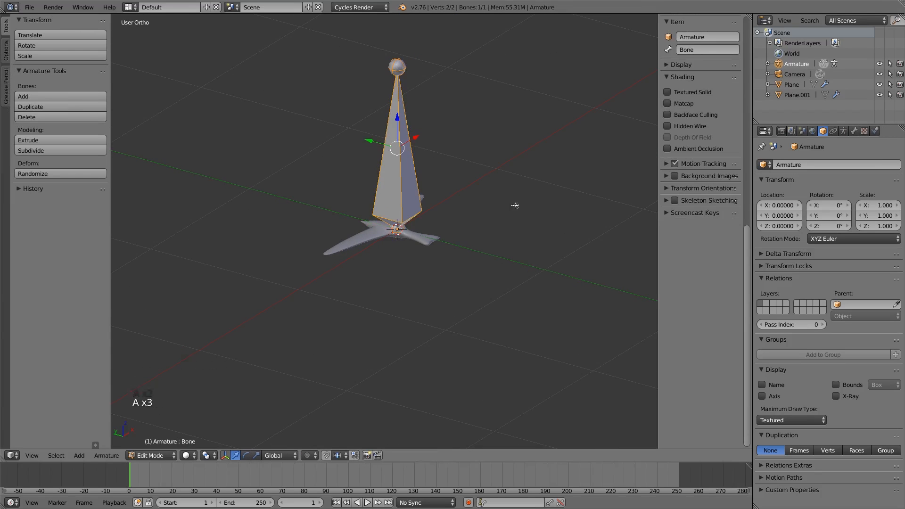
{"action": "key", "text": "r"}
{"action": "left_click", "coordinate": [206, 455]}
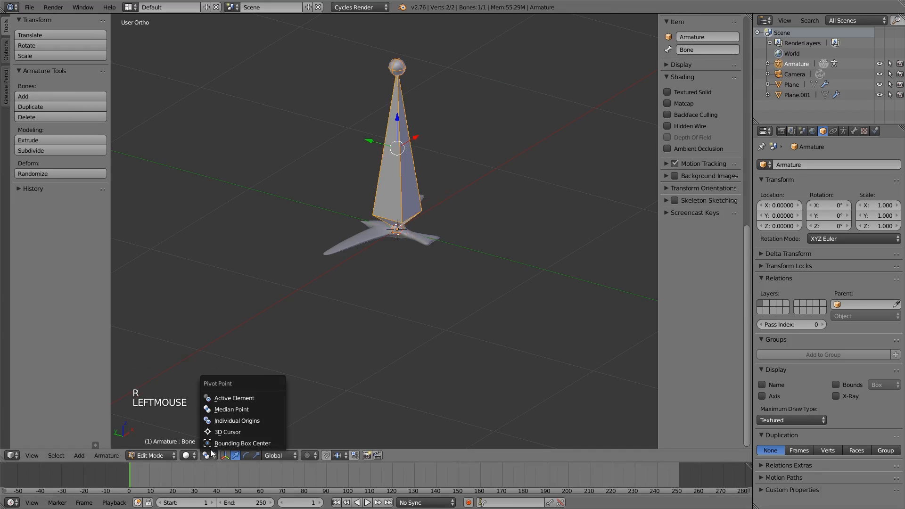
{"action": "left_click", "coordinate": [238, 432]}
{"action": "key", "text": "r"}
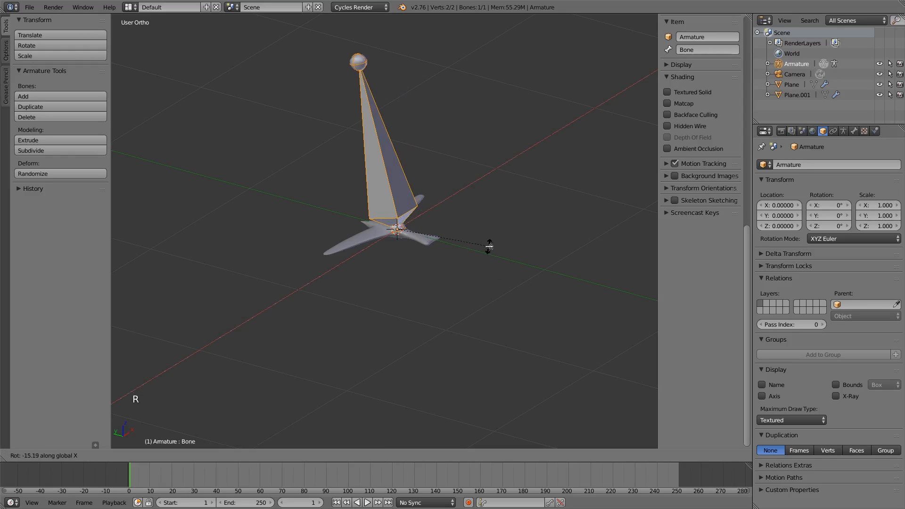
{"action": "type", "text": "90"}
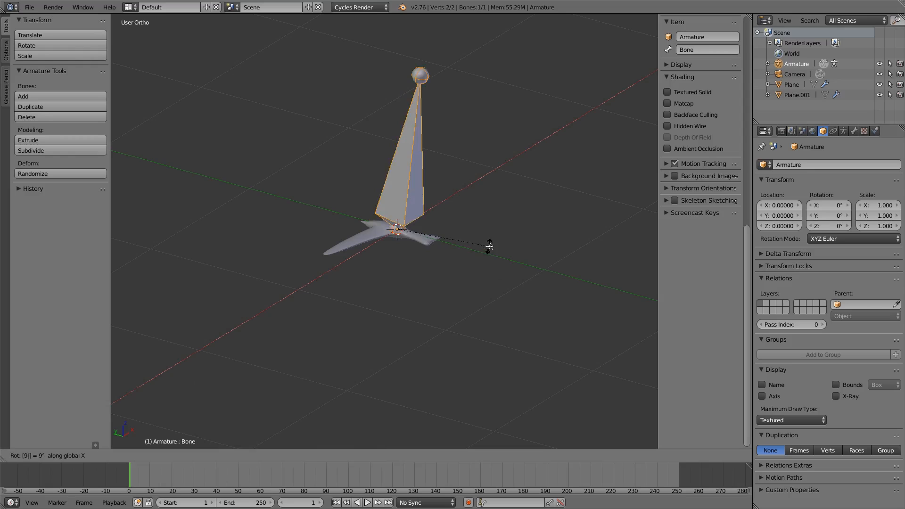
{"action": "key", "text": "Return"}
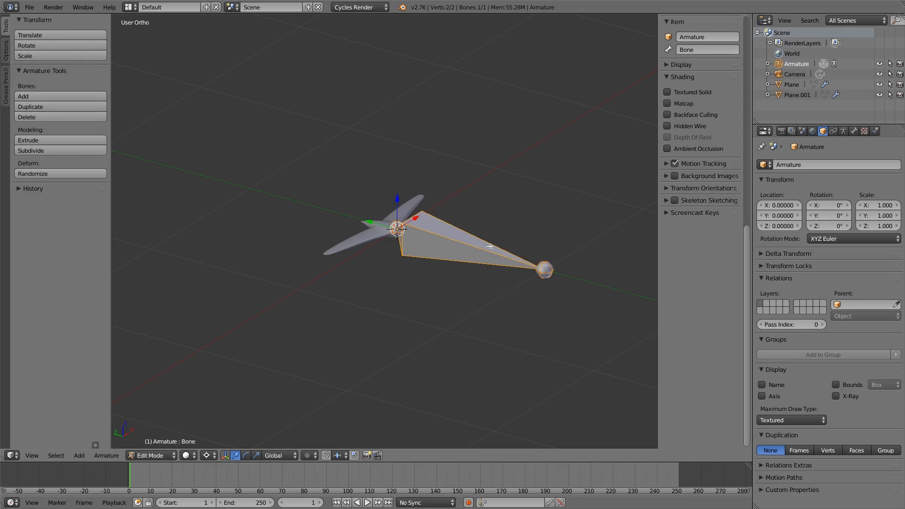
{"action": "key", "text": "ctrl+z"}
Rotate the bone a quarter turn about the X axis so it lies flat, pointing toward the gull's head.
{"action": "key", "text": "r"}
{"action": "left_click", "coordinate": [490, 247]}
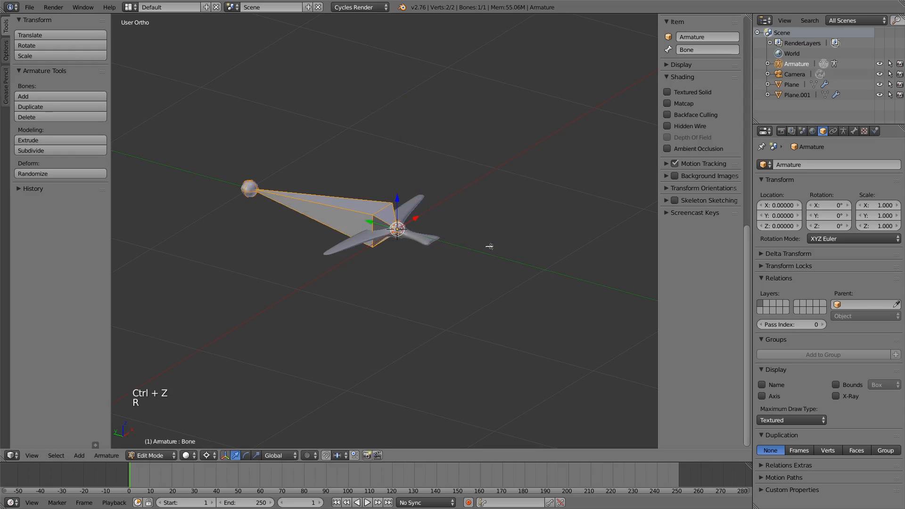
{"action": "key", "text": "KP_7"}
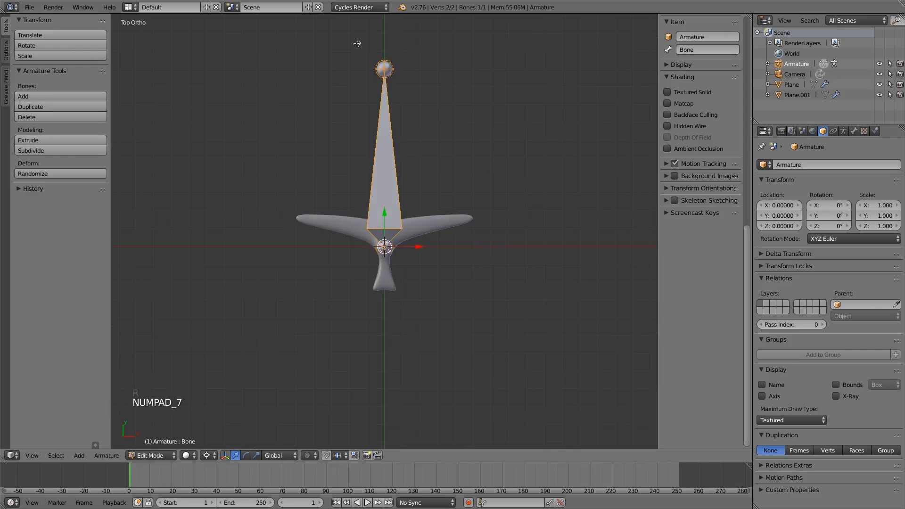
Try to bring the bone's tip back between the wing roots, and switch the viewport to wireframe.
{"action": "right_click", "coordinate": [385, 67]}
{"action": "right_click", "coordinate": [384, 67]}
{"action": "scroll", "coordinate": [454, 125], "scroll_direction": "up", "scroll_amount": 6}
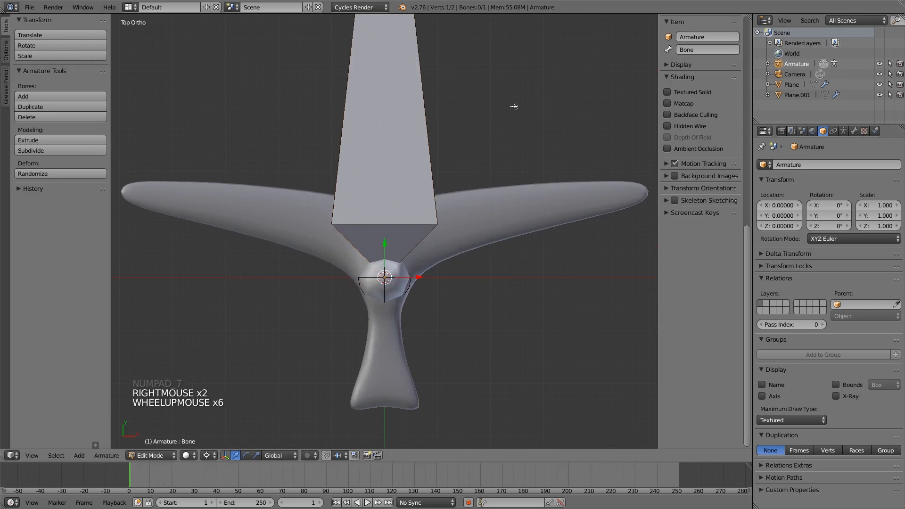
{"action": "key", "text": "g"}
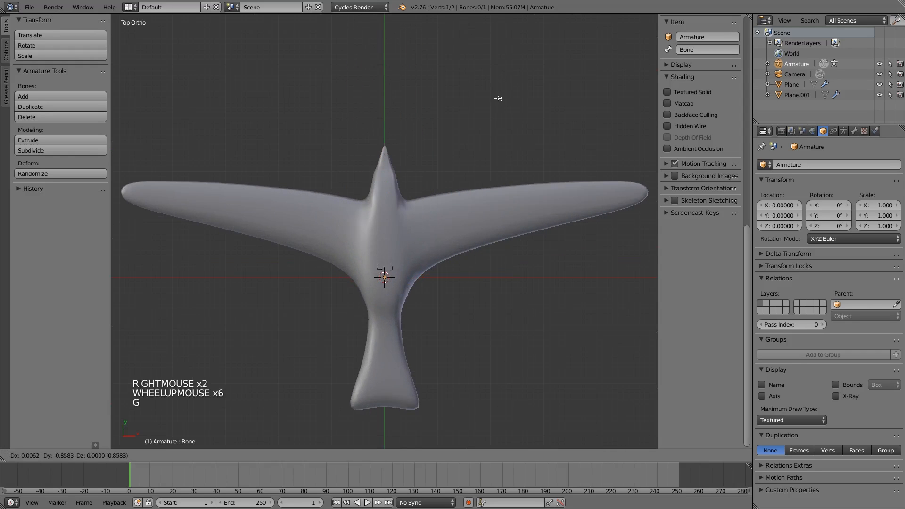
{"action": "key", "text": "z"}
{"action": "scroll", "coordinate": [358, 359], "scroll_direction": "up", "scroll_amount": 4}
Try to shift the bone's root along Y toward the tail, and undo the moves of both bone ends.
{"action": "right_click", "coordinate": [389, 326]}
{"action": "right_click", "coordinate": [390, 327]}
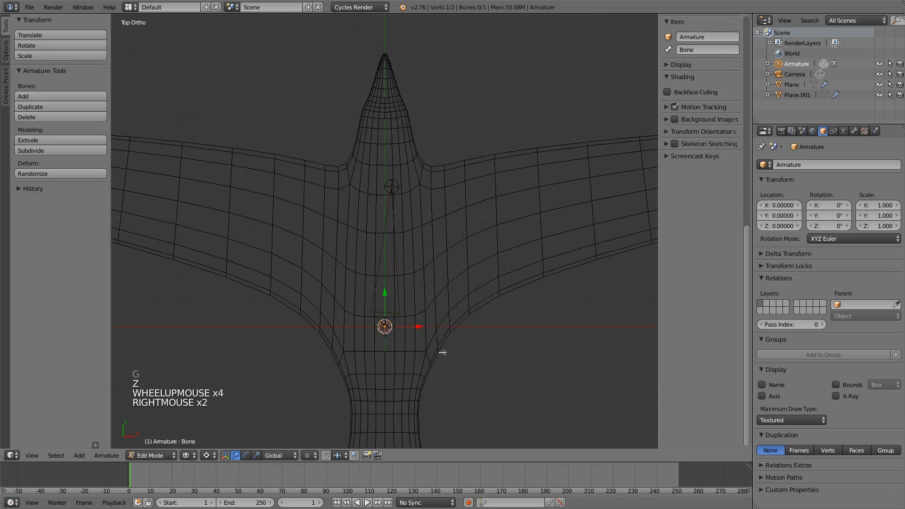
{"action": "middle_click_drag", "start_coordinate": [443, 350], "coordinate": [429, 236], "text": "shift"}
{"action": "key", "text": "g"}
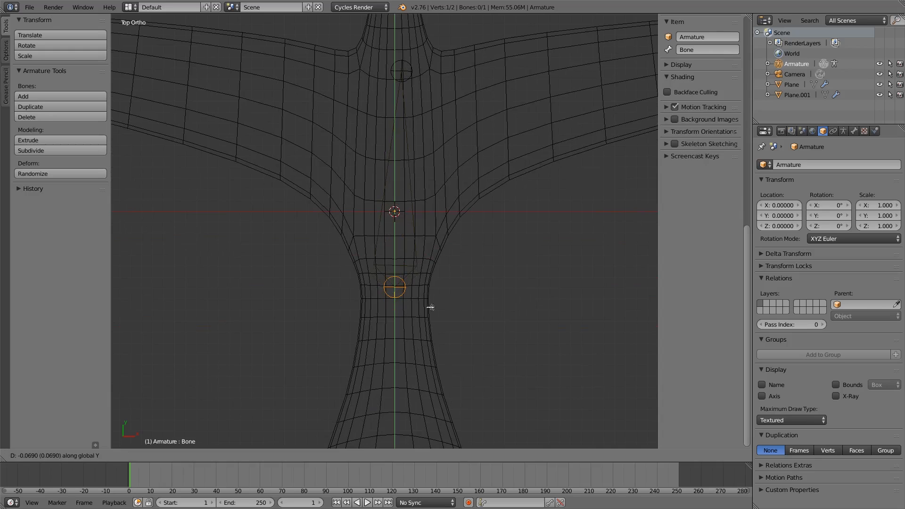
{"action": "right_click", "coordinate": [431, 287]}
{"action": "scroll", "coordinate": [429, 269], "scroll_direction": "up", "scroll_amount": 6}
{"action": "scroll", "coordinate": [429, 269], "scroll_direction": "down", "scroll_amount": 7}
{"action": "right_click", "coordinate": [404, 99]}
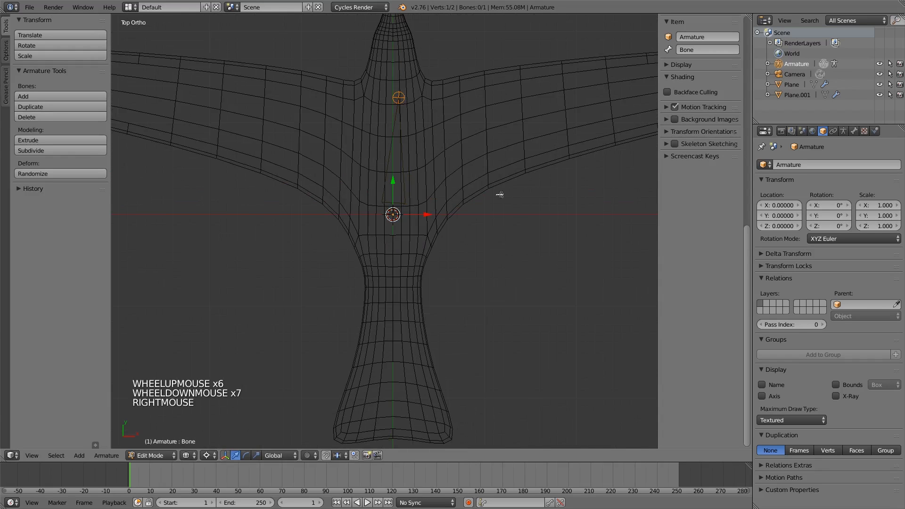
{"action": "key", "text": "ctrl+z"}
{"action": "key", "text": "ctrl+z"}
{"action": "key", "text": "ctrl+z"}
{"action": "key", "text": "ctrl+z"}
{"action": "key", "text": "ctrl+z"}
{"action": "key", "text": "ctrl+z"}
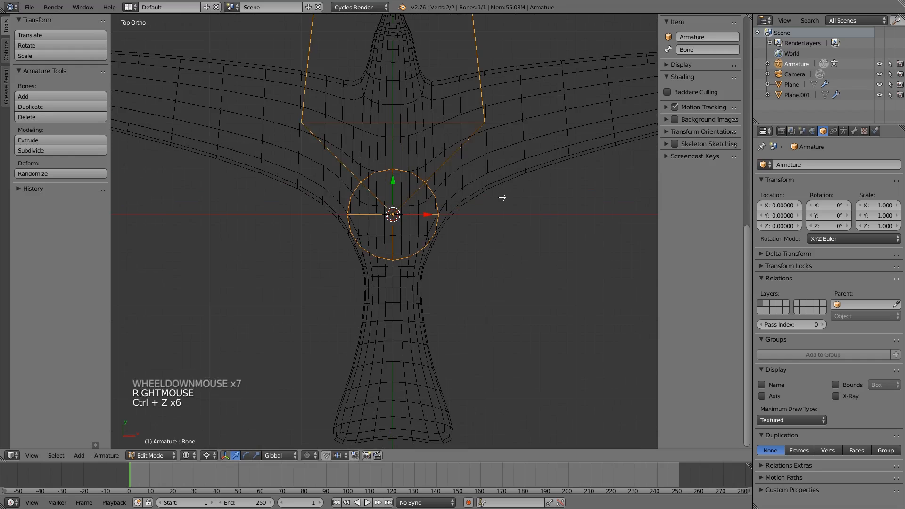
Move the bone's tip back along the Y axis to the base of the gull's neck.
{"action": "scroll", "coordinate": [502, 196], "scroll_direction": "down", "scroll_amount": 10}
{"action": "scroll", "coordinate": [410, 101], "scroll_direction": "up", "scroll_amount": 1}
{"action": "right_click", "coordinate": [388, 61]}
{"action": "right_click", "coordinate": [388, 61]}
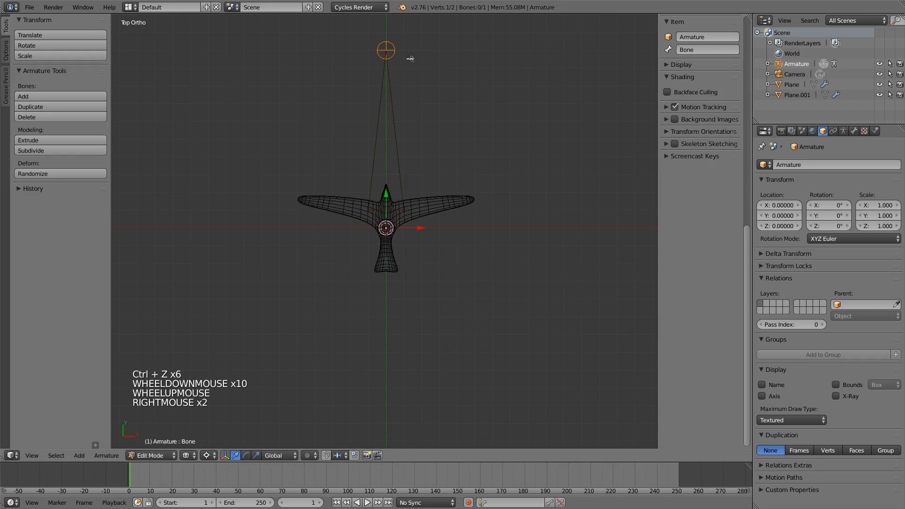
{"action": "key", "text": "g"}
{"action": "key", "text": "g"}
{"action": "key", "text": "g"}
{"action": "scroll", "coordinate": [440, 216], "scroll_direction": "up", "scroll_amount": 10}
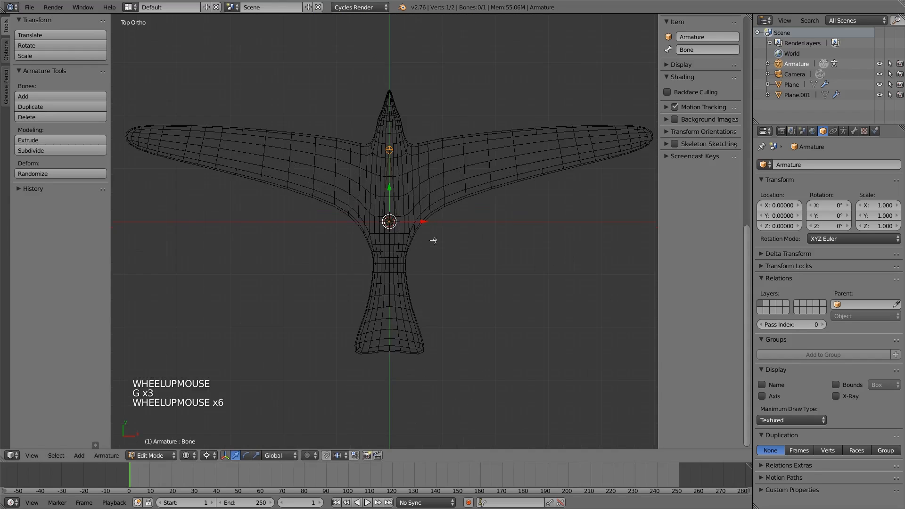
Move the body bone's root along Y toward the tail and its tip back by about 0.009.
{"action": "key", "text": "g"}
{"action": "key", "text": "g"}
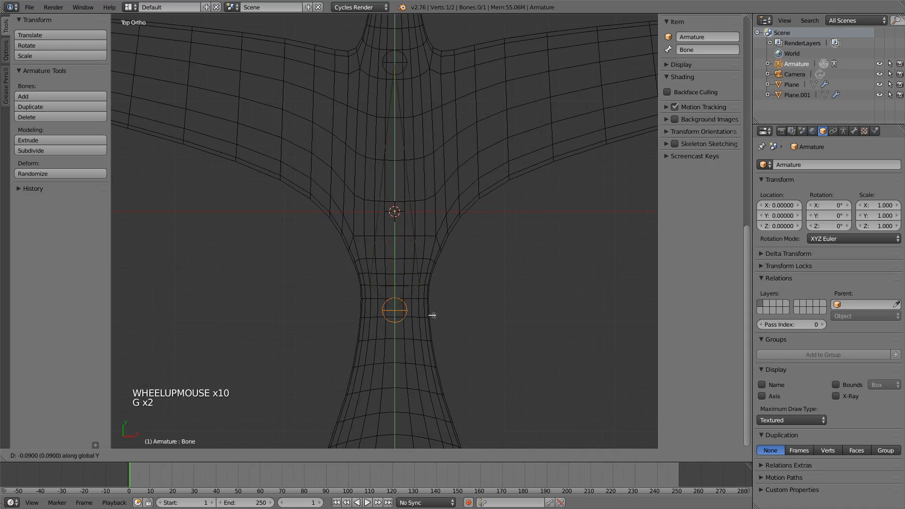
{"action": "left_click", "coordinate": [430, 264]}
{"action": "right_click", "coordinate": [396, 66]}
{"action": "middle_click_drag", "start_coordinate": [431, 87], "coordinate": [423, 255], "text": "shift"}
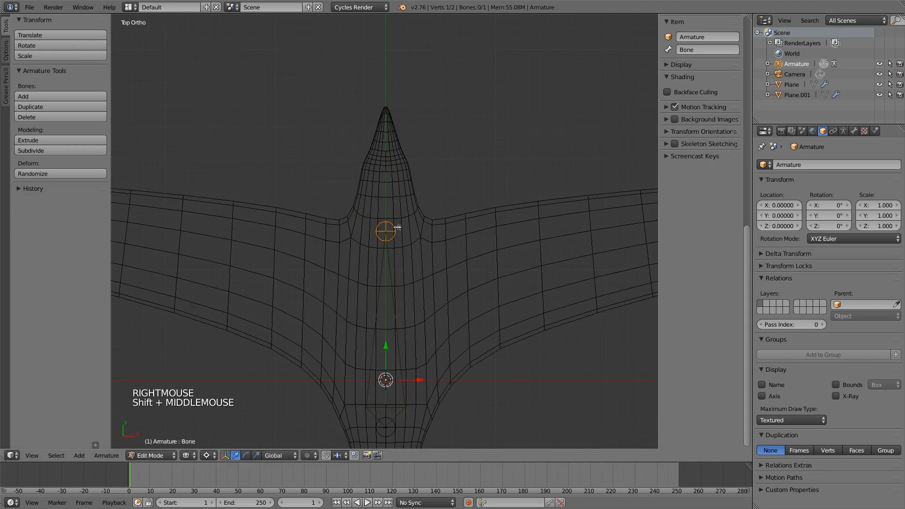
{"action": "key", "text": "g"}
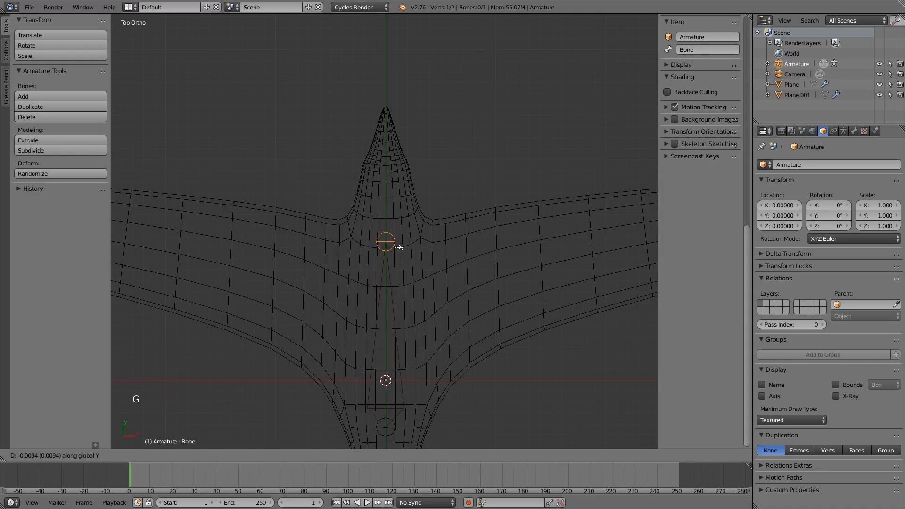
{"action": "left_click", "coordinate": [399, 246]}
Extrude two bones forward along Y from the body bone's tip: a short neck bone and a head bone reaching the beak tip.
{"action": "middle_click_drag", "start_coordinate": [401, 239], "coordinate": [412, 285], "text": "shift"}
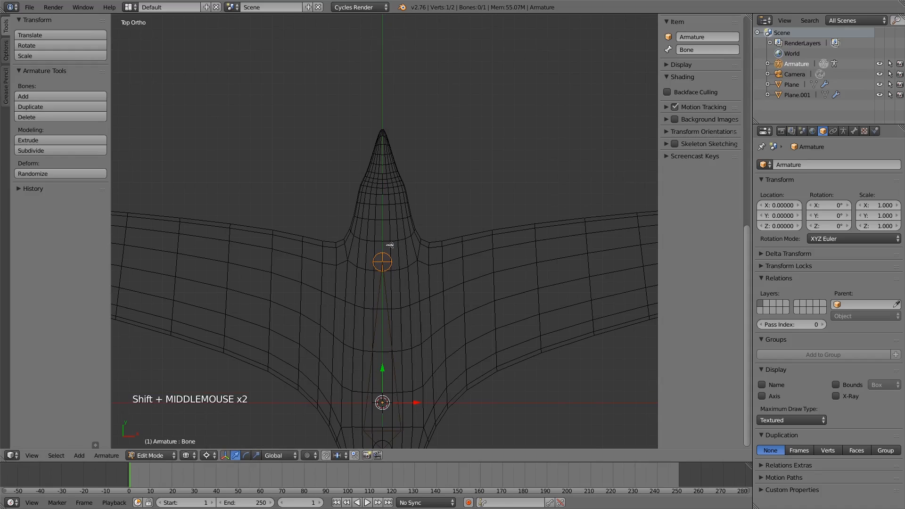
{"action": "key", "text": "e"}
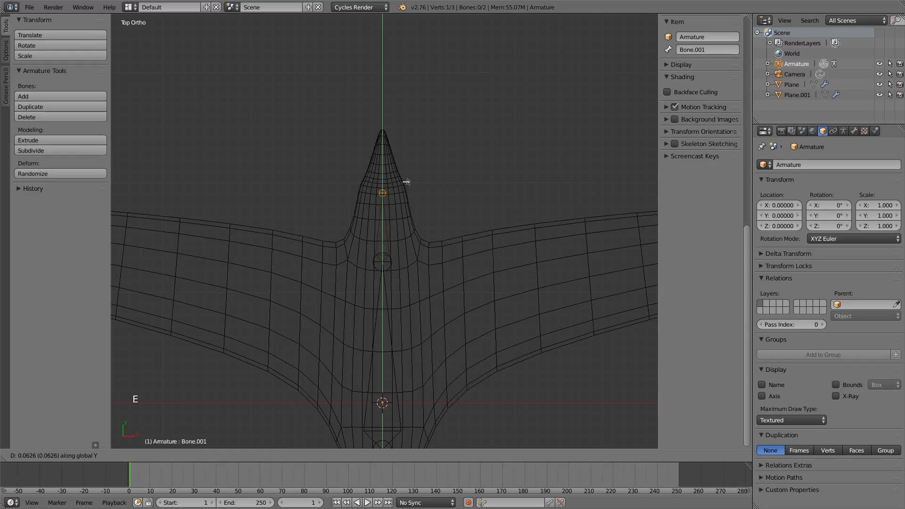
{"action": "left_click", "coordinate": [425, 221]}
{"action": "key", "text": "e"}
{"action": "left_click", "coordinate": [421, 149]}
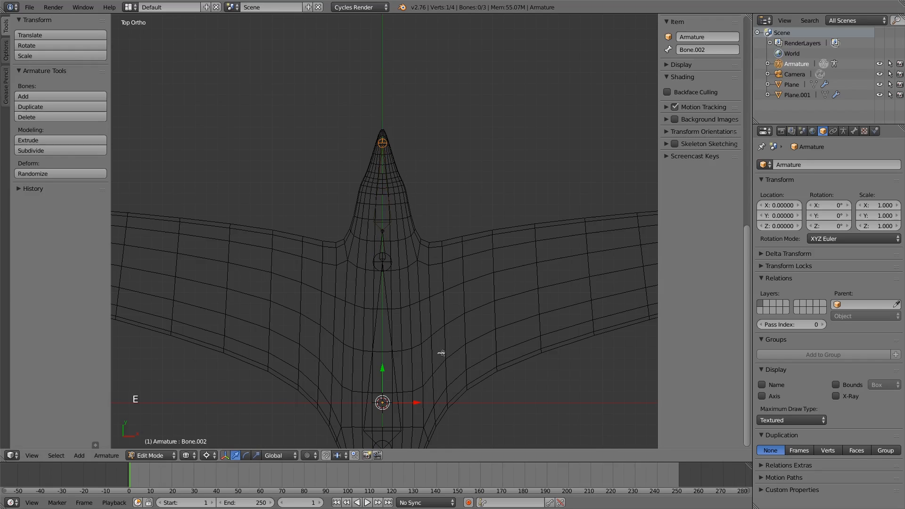
Extrude a bone from the body bone's tip out to the middle of the right wing.
{"action": "middle_click_drag", "start_coordinate": [442, 353], "coordinate": [371, 267], "text": "shift"}
{"action": "right_click", "coordinate": [320, 191]}
{"action": "scroll", "coordinate": [395, 234], "scroll_direction": "down", "scroll_amount": 2}
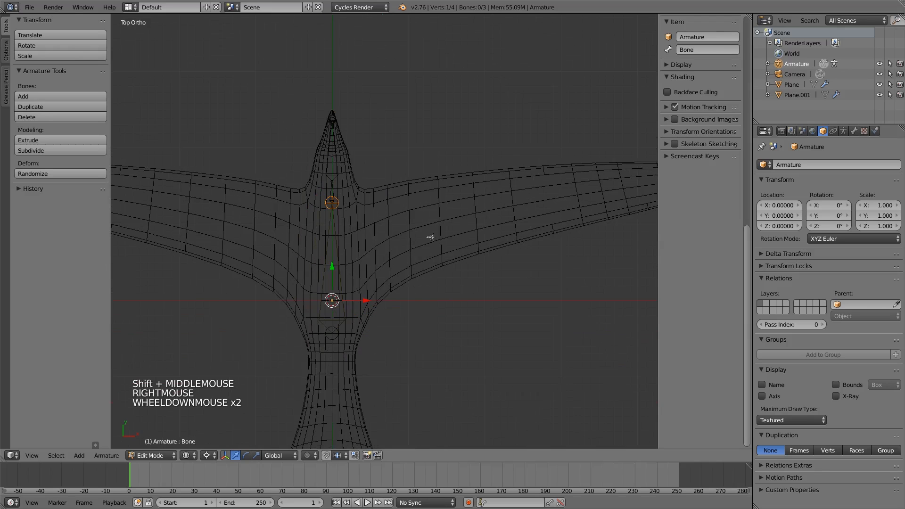
{"action": "right_click", "coordinate": [367, 211]}
{"action": "key", "text": "e"}
{"action": "key", "text": "e"}
{"action": "key", "text": "e"}
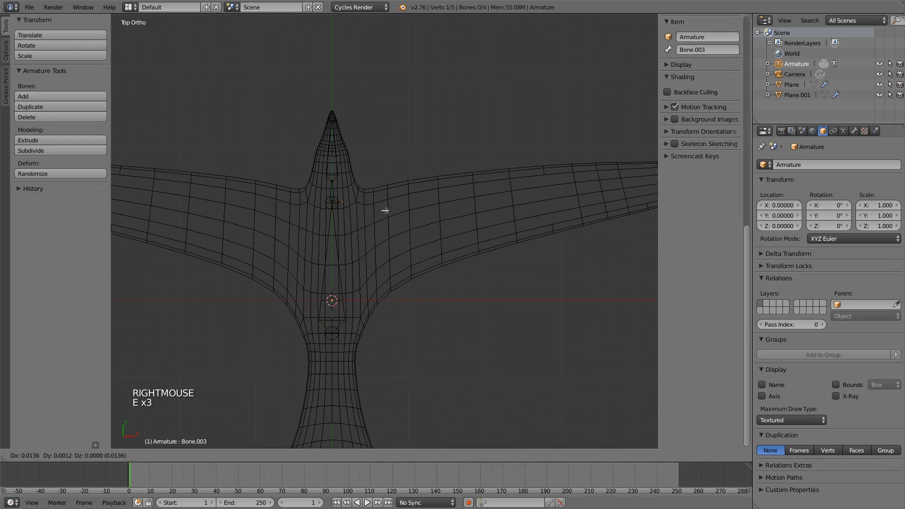
{"action": "left_click", "coordinate": [572, 181]}
Shift the right-wing bone's end slightly outward and extrude a second bone from it to the wing tip.
{"action": "middle_click_drag", "start_coordinate": [573, 180], "coordinate": [494, 196], "text": "shift"}
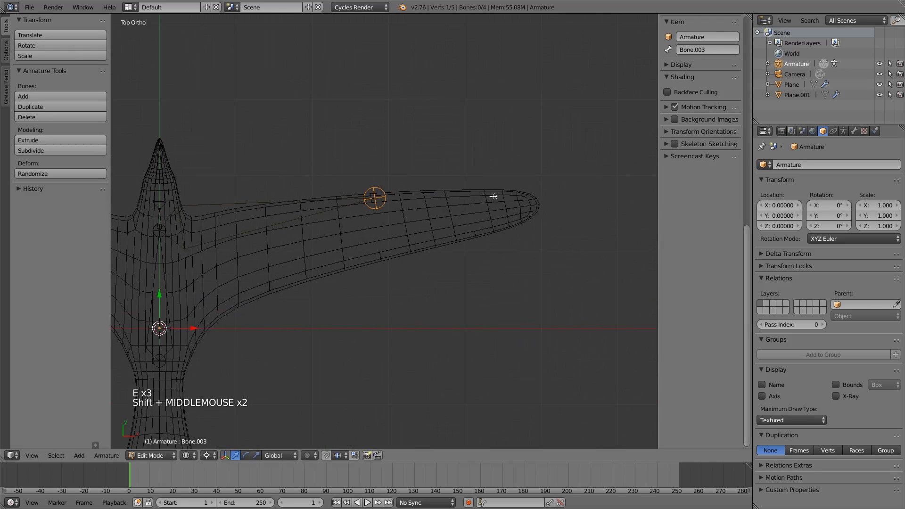
{"action": "key", "text": "g"}
{"action": "left_click", "coordinate": [407, 208]}
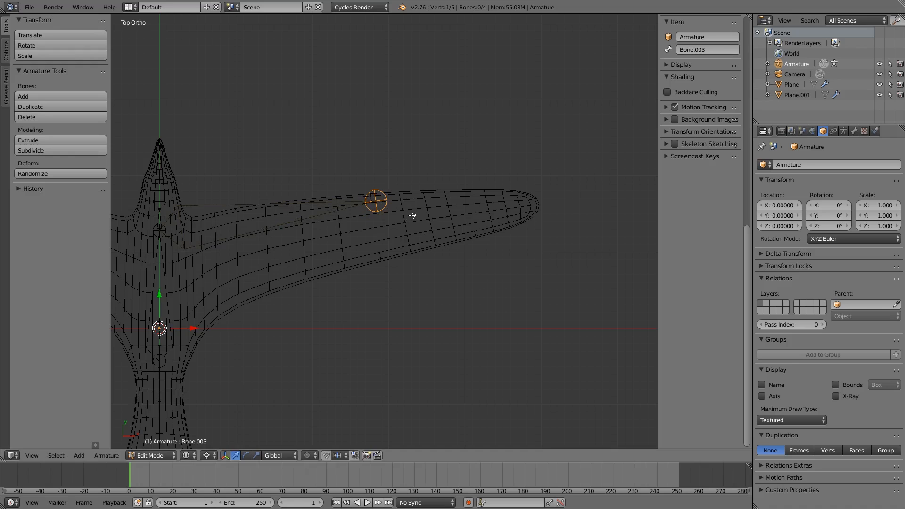
{"action": "key", "text": "g"}
{"action": "left_click", "coordinate": [424, 208]}
{"action": "key", "text": "e"}
{"action": "left_click", "coordinate": [542, 204]}
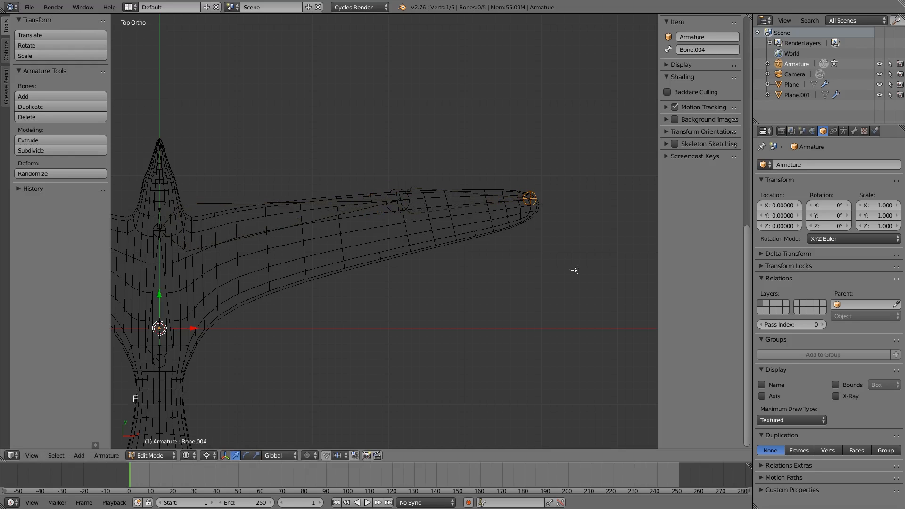
Select both bones of the right wing.
{"action": "scroll", "coordinate": [530, 283], "scroll_direction": "down", "scroll_amount": 4}
{"action": "middle_click_drag", "start_coordinate": [366, 303], "coordinate": [460, 285], "text": "shift"}
{"action": "scroll", "coordinate": [467, 187], "scroll_direction": "up", "scroll_amount": 3}
{"action": "right_click", "coordinate": [519, 181]}
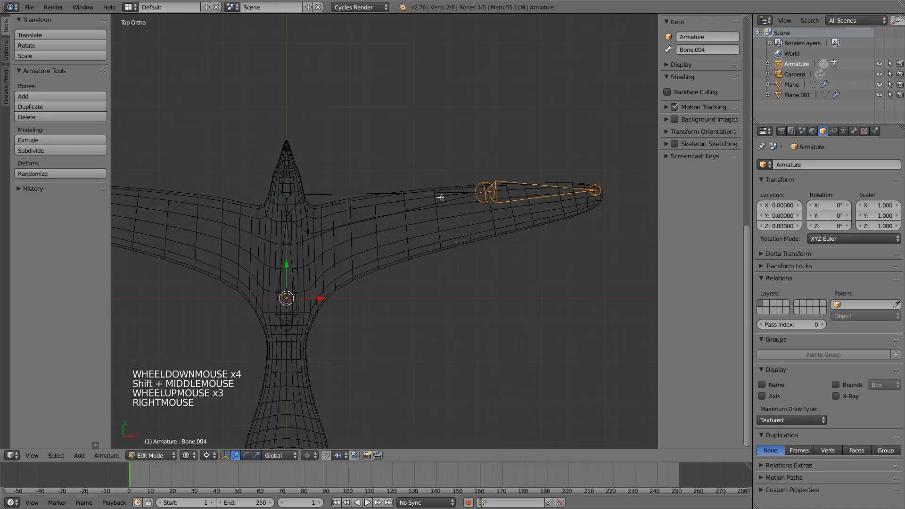
{"action": "right_click", "coordinate": [433, 199], "text": "shift"}
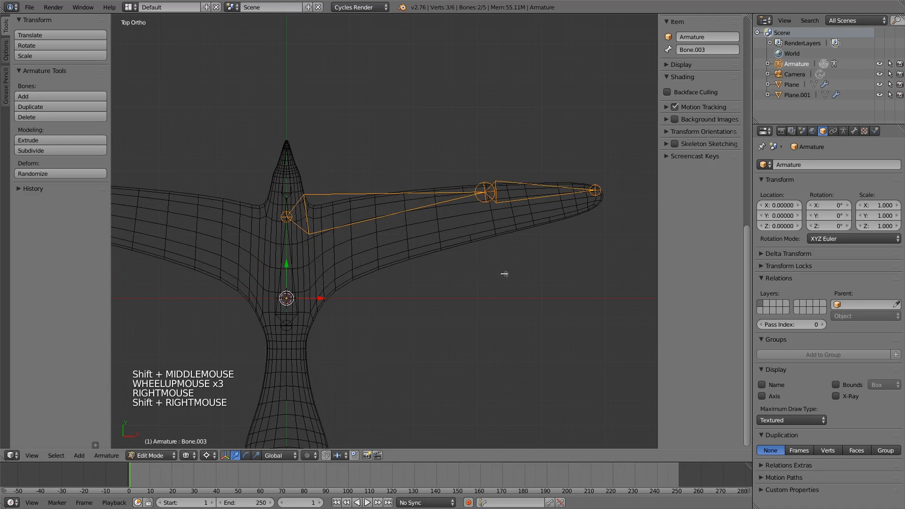
{"action": "key", "text": "shift+e"}
{"action": "key", "text": "shift+e"}
{"action": "key", "text": "ctrl+z"}
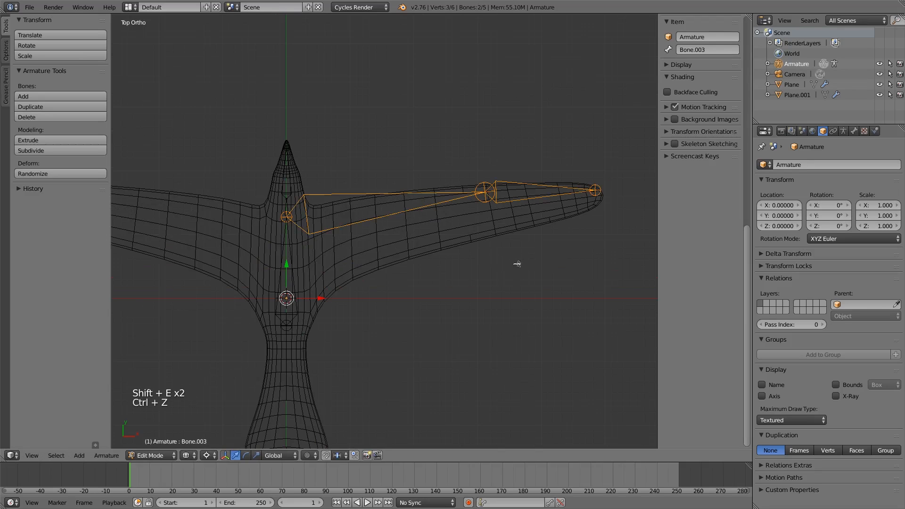
Duplicate the two selected right-wing bones in place.
{"action": "key", "text": "shift+d"}
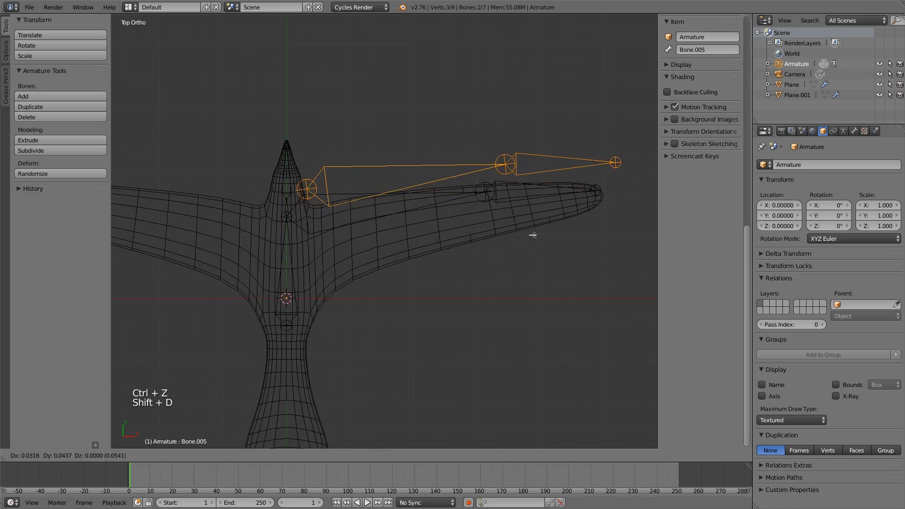
{"action": "right_click", "coordinate": [534, 230]}
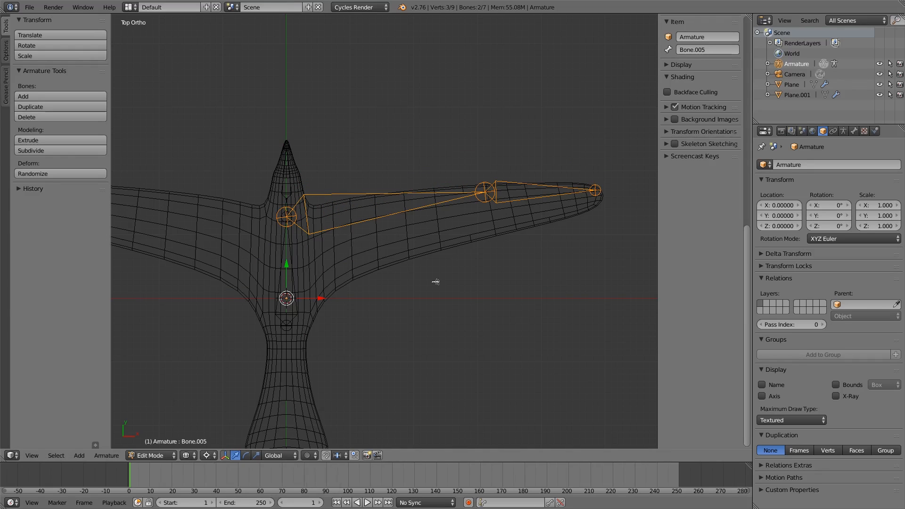
Mirror the duplicated wing bones onto the left wing by scaling them -1 along the X axis.
{"action": "type", "text": "sx-1"}
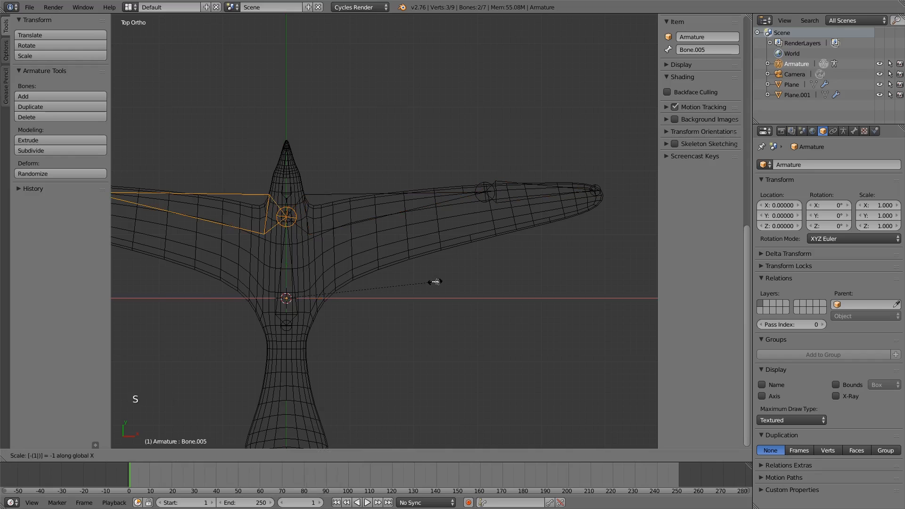
{"action": "key", "text": "Return"}
{"action": "scroll", "coordinate": [434, 281], "scroll_direction": "down", "scroll_amount": 4}
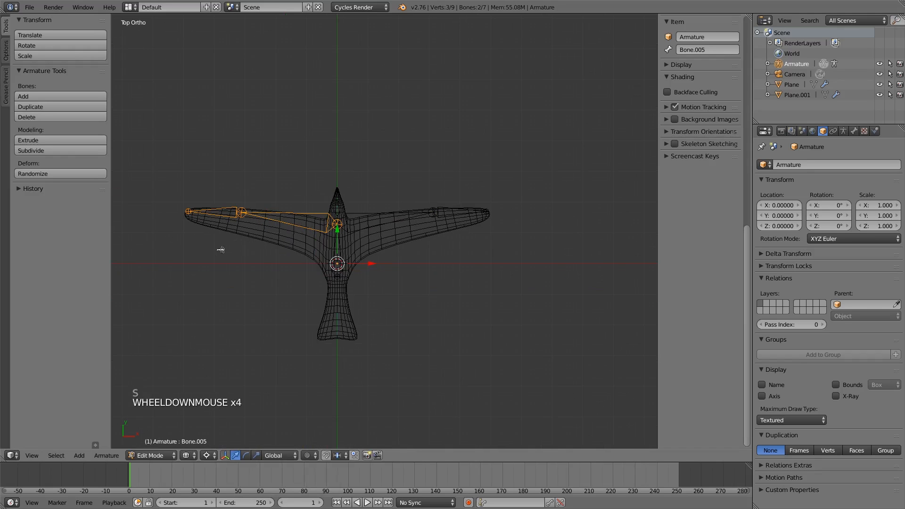
Extrude a bone about 0.037 units back along Y from the body bone's rear end and another from it to the tail's right corner.
{"action": "scroll", "coordinate": [372, 303], "scroll_direction": "up", "scroll_amount": 4}
{"action": "middle_click_drag", "start_coordinate": [356, 311], "coordinate": [454, 226], "text": "shift"}
{"action": "scroll", "coordinate": [453, 226], "scroll_direction": "up", "scroll_amount": 2}
{"action": "right_click", "coordinate": [422, 224]}
{"action": "middle_click_drag", "start_coordinate": [532, 316], "coordinate": [471, 252], "text": "shift"}
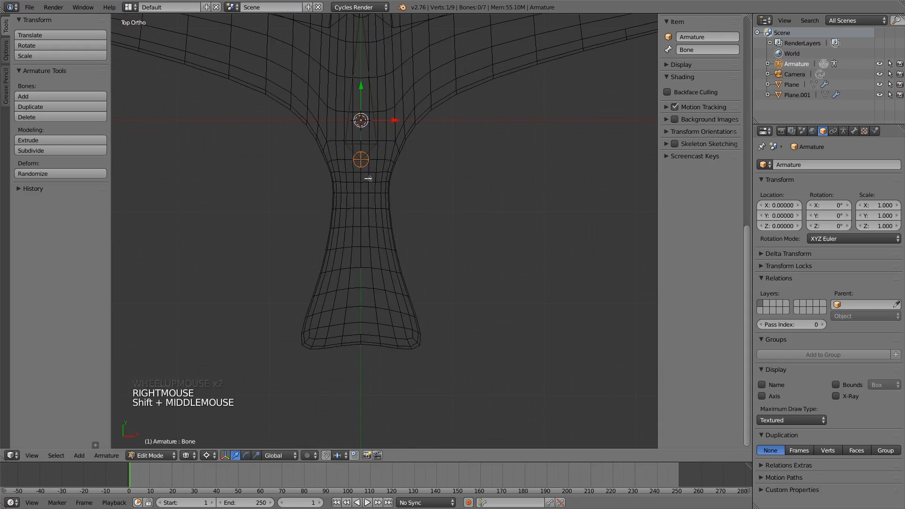
{"action": "key", "text": "e"}
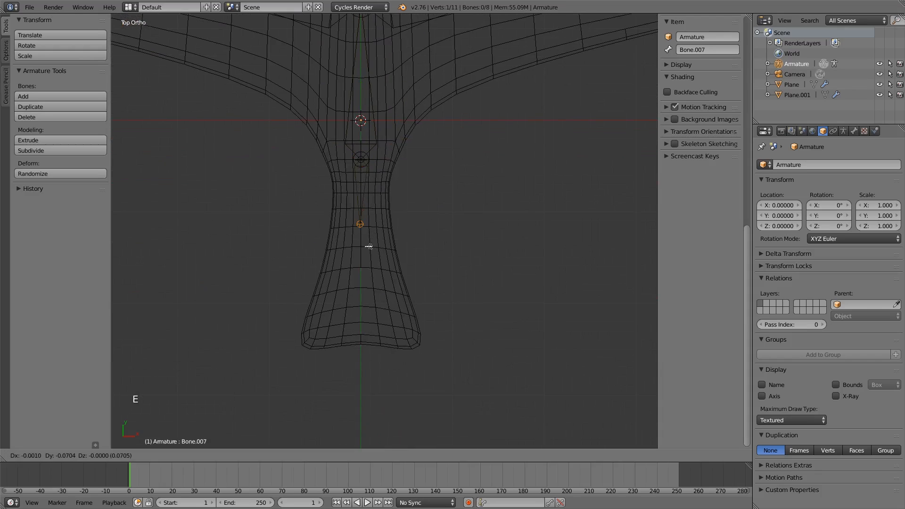
{"action": "key", "text": "y"}
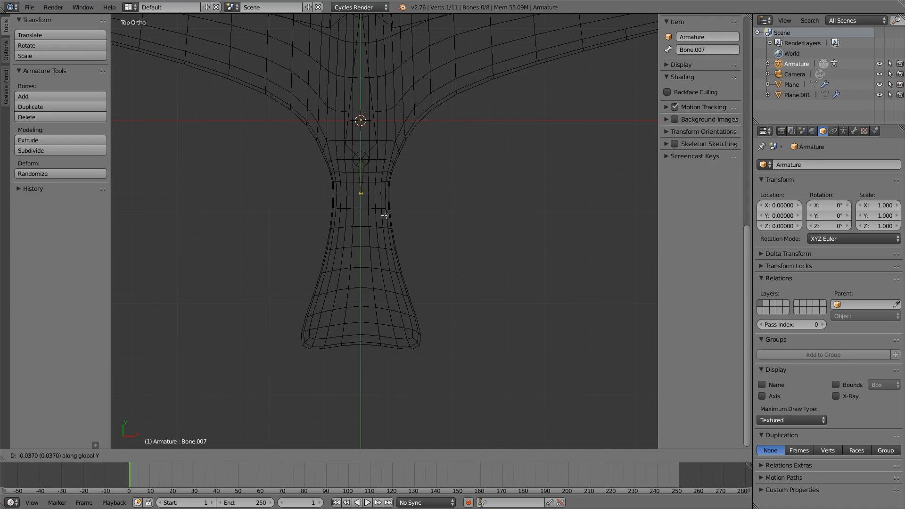
{"action": "left_click", "coordinate": [411, 218]}
{"action": "key", "text": "e"}
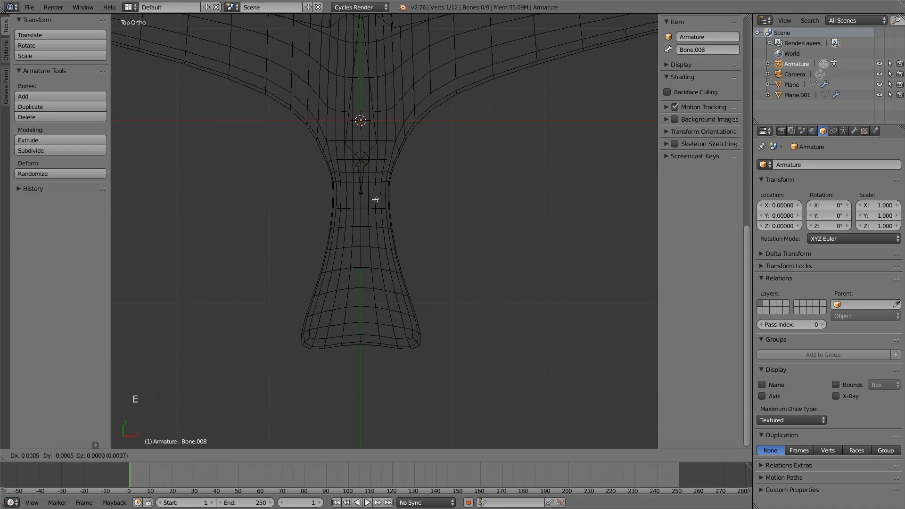
{"action": "left_click", "coordinate": [427, 339]}
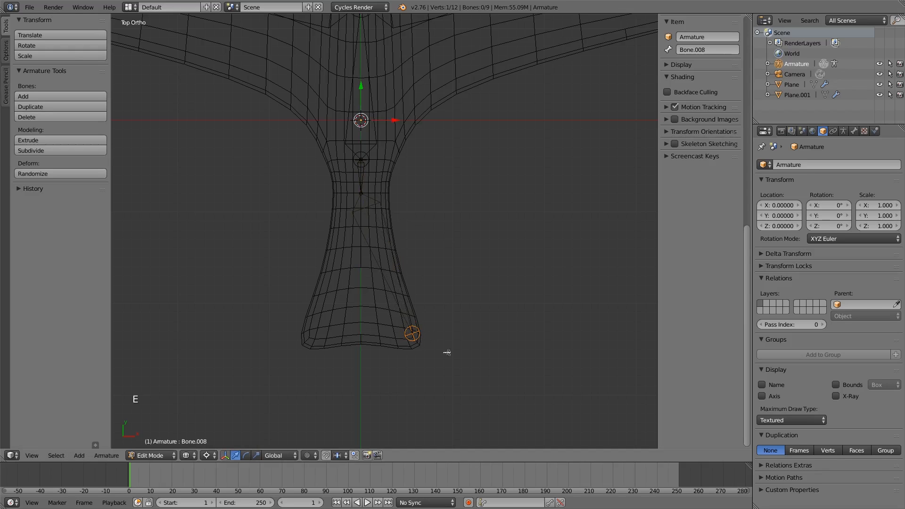
Duplicate the right tail bone and mirror the copy to the tail's left side by scaling it -1 along X.
{"action": "right_click", "coordinate": [377, 205]}
{"action": "key", "text": "shift+d"}
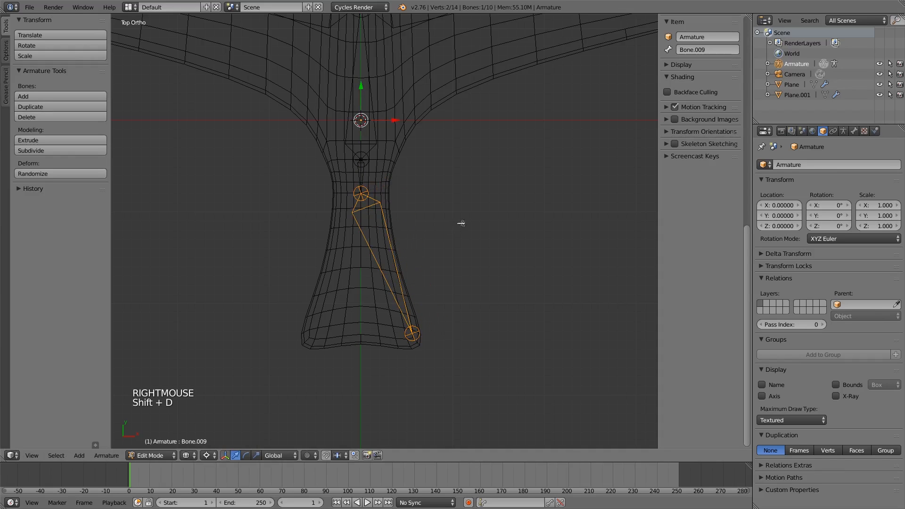
{"action": "key", "text": "s"}
{"action": "key", "text": "x"}
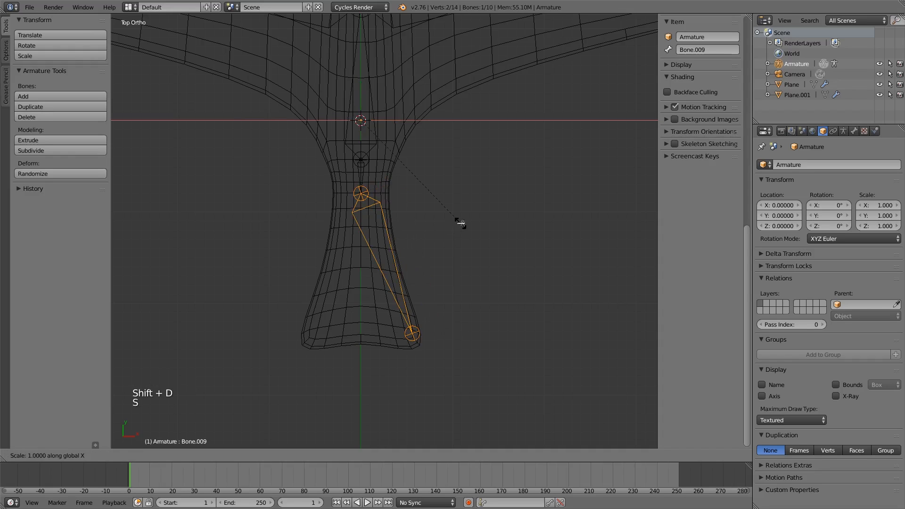
{"action": "type", "text": "-1"}
{"action": "key", "text": "Return"}
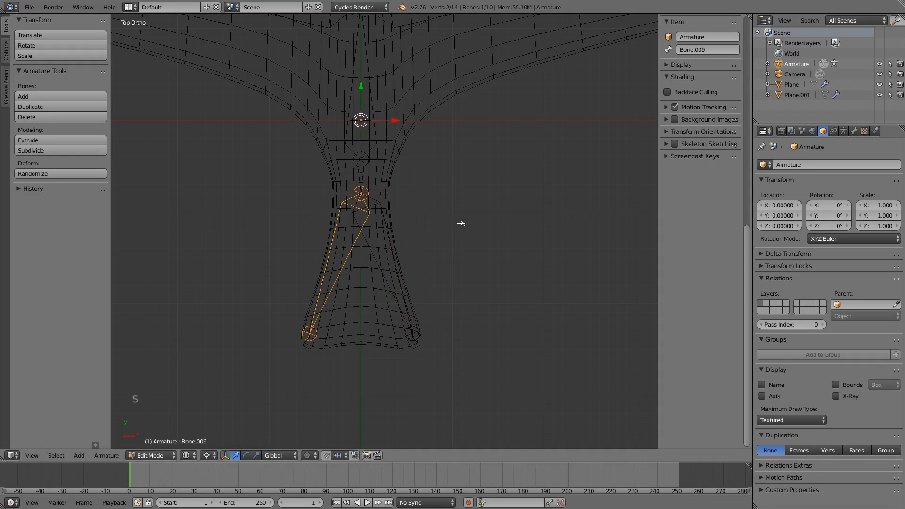
Select the joint between the two right-wing bones and show the model in wireframe.
{"action": "scroll", "coordinate": [461, 224], "scroll_direction": "down", "scroll_amount": 3}
{"action": "key", "text": "z"}
{"action": "mouse_move", "coordinate": [461, 223]}
{"action": "middle_mouse_down"}
{"action": "mouse_move", "coordinate": [471, 200]}
{"action": "mouse_move", "coordinate": [495, 194]}
{"action": "mouse_move", "coordinate": [349, 195]}
{"action": "middle_mouse_up"}
{"action": "scroll", "coordinate": [349, 194], "scroll_direction": "up", "scroll_amount": 3}
{"action": "right_click", "coordinate": [435, 138]}
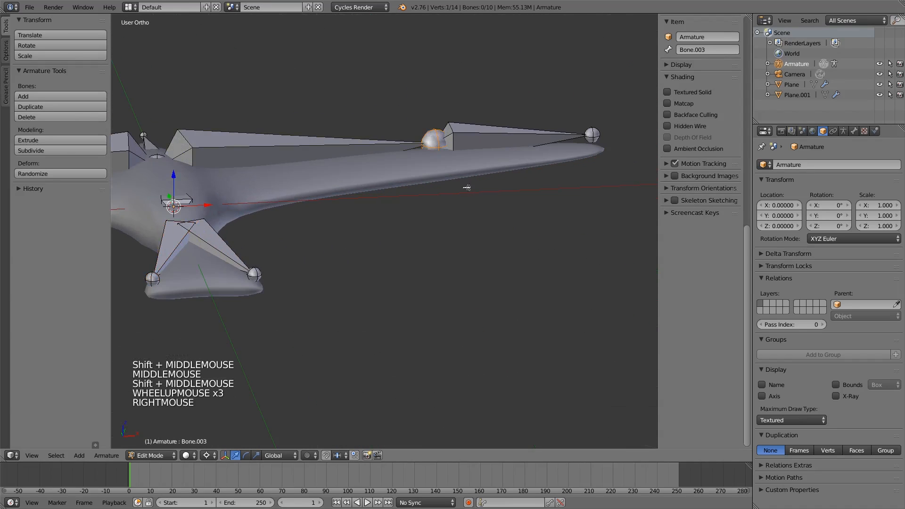
{"action": "scroll", "coordinate": [467, 187], "scroll_direction": "down", "scroll_amount": 1}
{"action": "key", "text": "KP_1"}
{"action": "key", "text": "z"}
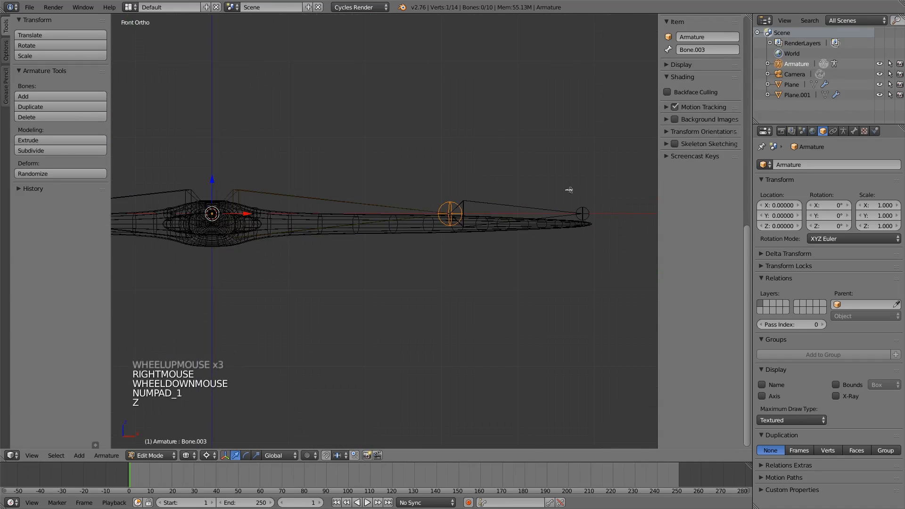
{"action": "middle_click_drag", "start_coordinate": [569, 190], "coordinate": [519, 236], "text": "shift"}
{"action": "scroll", "coordinate": [520, 237], "scroll_direction": "up", "scroll_amount": 3}
Try to lower the right wing's middle joint and tip joint one at a time into the wing mesh.
{"action": "key", "text": "g"}
{"action": "right_click", "coordinate": [521, 253]}
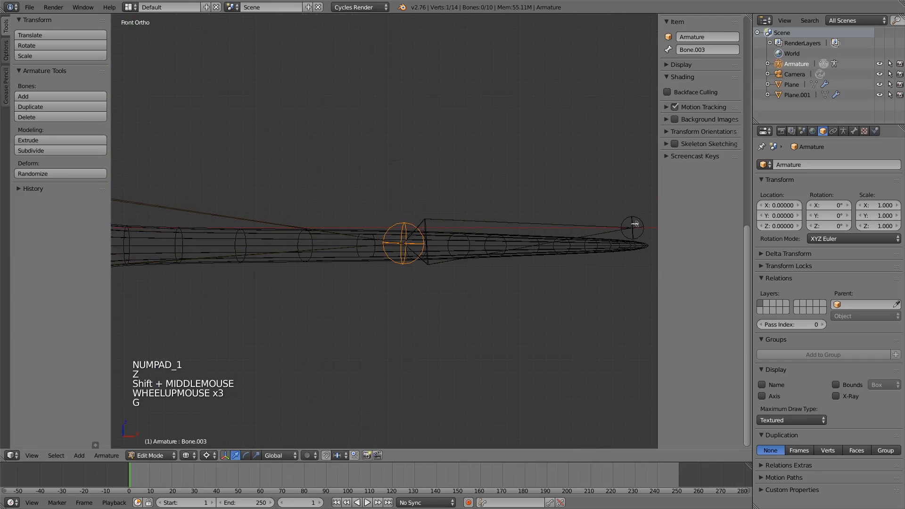
{"action": "right_click", "coordinate": [635, 224]}
{"action": "key", "text": "g"}
{"action": "right_click", "coordinate": [635, 244]}
{"action": "key", "text": "ctrl+z"}
{"action": "scroll", "coordinate": [479, 263], "scroll_direction": "down", "scroll_amount": 2, "text": "ctrl"}
{"action": "key", "text": "ctrl+z"}
Add the left wing's middle joint to the selection and lower both middle joints along Z into the wing mesh.
{"action": "scroll", "coordinate": [479, 264], "scroll_direction": "down", "scroll_amount": 5}
{"action": "middle_click_drag", "start_coordinate": [479, 265], "coordinate": [531, 258], "text": "shift"}
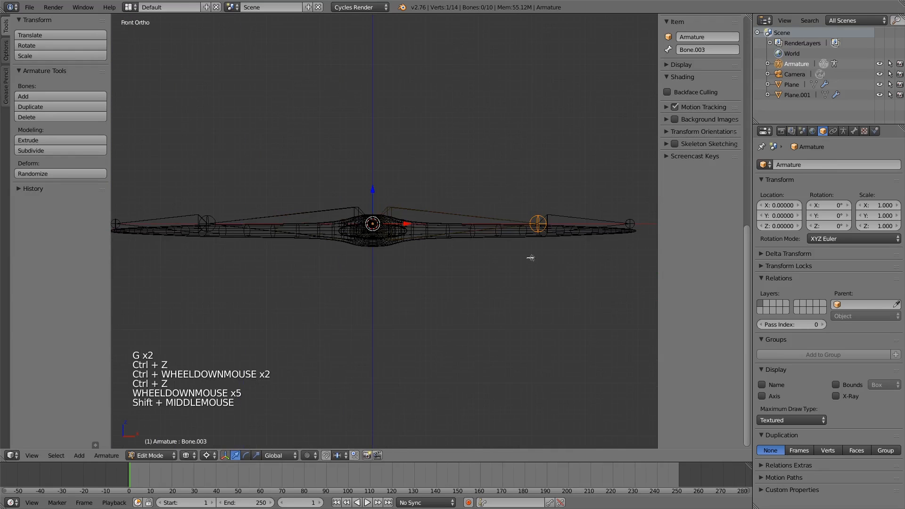
{"action": "right_click", "coordinate": [217, 215], "text": "shift"}
{"action": "key", "text": "g"}
{"action": "key", "text": "z"}
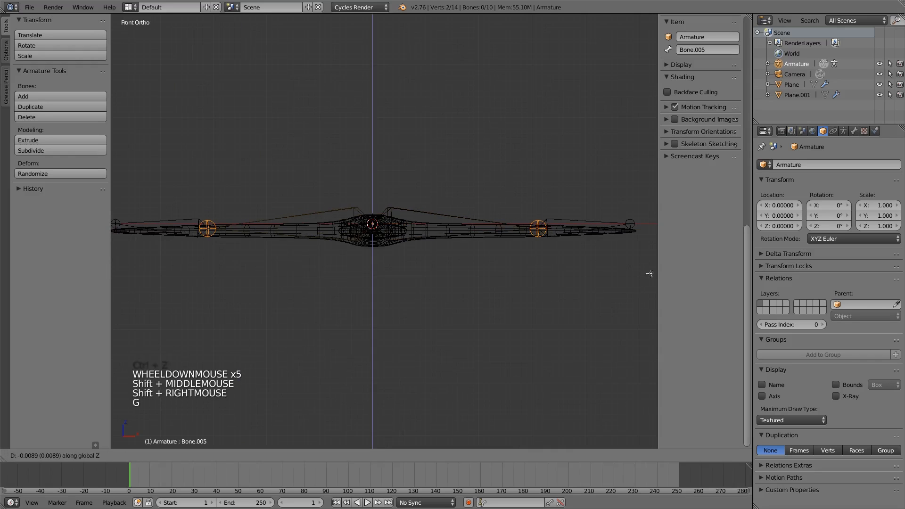
{"action": "right_click", "coordinate": [642, 246]}
Select the tip joints of both wings and lower them along Z into the wing mesh.
{"action": "right_click", "coordinate": [637, 222]}
{"action": "scroll", "coordinate": [432, 277], "scroll_direction": "down", "scroll_amount": 3}
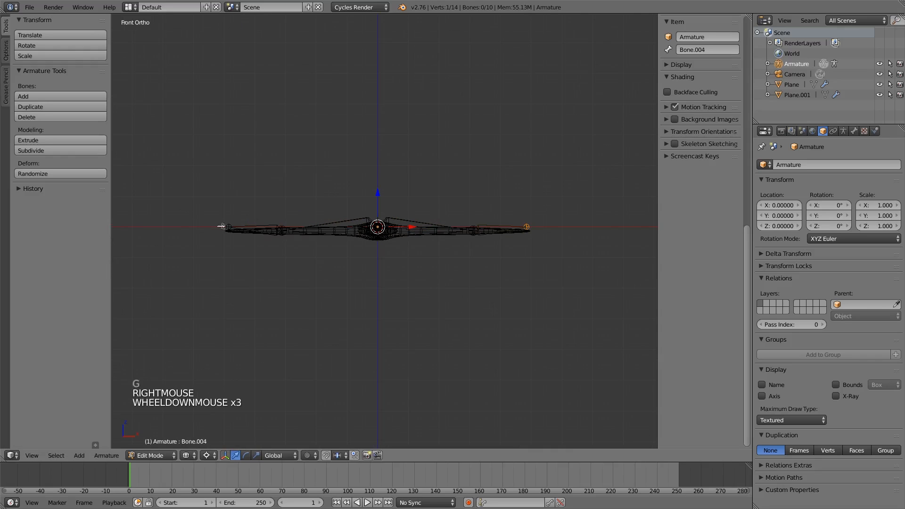
{"action": "scroll", "coordinate": [497, 269], "scroll_direction": "up", "scroll_amount": 4}
{"action": "middle_click_drag", "start_coordinate": [531, 277], "coordinate": [424, 259], "text": "shift"}
{"action": "key", "text": "g"}
{"action": "key", "text": "z"}
{"action": "left_click", "coordinate": [514, 342]}
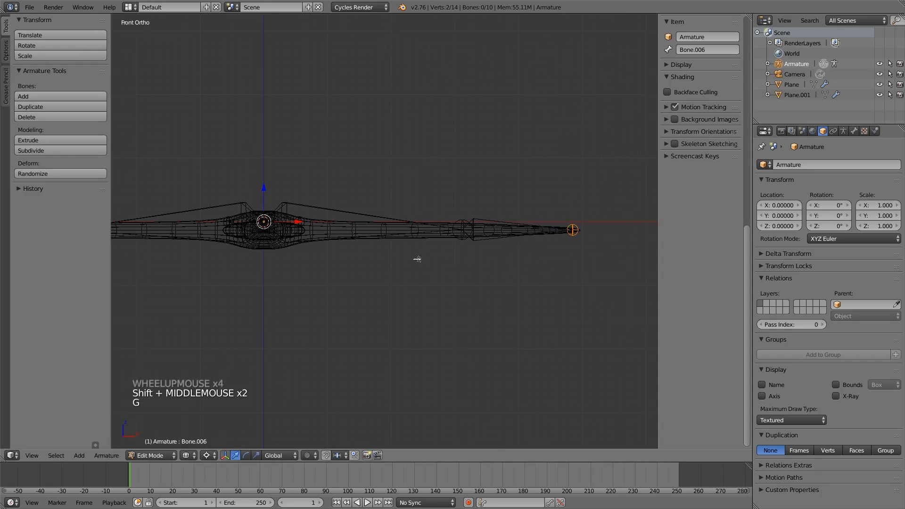
{"action": "key", "text": "KP_7"}
{"action": "key", "text": "z"}
{"action": "middle_click_drag", "start_coordinate": [231, 85], "coordinate": [363, 251], "text": "shift"}
{"action": "right_click", "coordinate": [400, 310]}
{"action": "middle_click_drag", "start_coordinate": [400, 310], "coordinate": [458, 240]}
{"action": "key", "text": "z"}
{"action": "key", "text": "z"}
{"action": "key", "text": "g"}
{"action": "key", "text": "z"}
{"action": "right_click", "coordinate": [459, 236]}
{"action": "key", "text": "z"}
{"action": "key", "text": "b"}
{"action": "right_click", "coordinate": [427, 235]}
Select the overlapping joints where the neck and wing bones meet the front of the body bone.
{"action": "key", "text": "z"}
{"action": "scroll", "coordinate": [466, 247], "scroll_direction": "up", "scroll_amount": 5}
{"action": "key", "text": "z"}
{"action": "middle_click_drag", "start_coordinate": [466, 247], "coordinate": [444, 213], "text": "shift"}
{"action": "scroll", "coordinate": [443, 214], "scroll_direction": "up", "scroll_amount": 2}
{"action": "key", "text": "b"}
{"action": "left_click_drag", "start_coordinate": [444, 214], "coordinate": [471, 265]}
{"action": "scroll", "coordinate": [471, 264], "scroll_direction": "down", "scroll_amount": 3}
{"action": "key", "text": "z"}
{"action": "mouse_move", "coordinate": [471, 264]}
{"action": "middle_mouse_down"}
{"action": "mouse_move", "coordinate": [474, 308]}
{"action": "mouse_move", "coordinate": [434, 249]}
{"action": "middle_mouse_up"}
{"action": "key", "text": "z"}
{"action": "right_click", "coordinate": [427, 237], "text": "shift"}
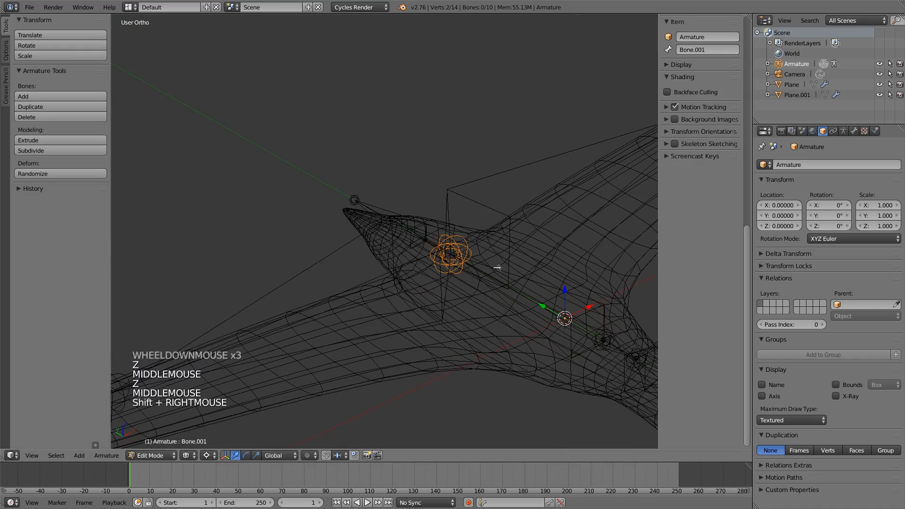
Lower the selected shoulder joints along Z into the middle of the body mesh.
{"action": "key", "text": "g"}
{"action": "key", "text": "z"}
{"action": "left_click", "coordinate": [501, 283]}
{"action": "key", "text": "z"}
{"action": "middle_click_drag", "start_coordinate": [507, 281], "coordinate": [491, 267]}
{"action": "key", "text": "g"}
{"action": "key", "text": "z"}
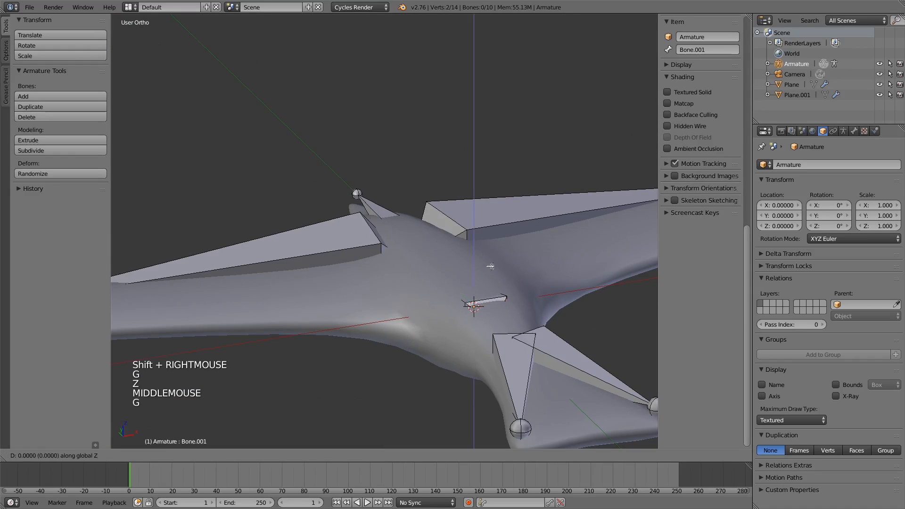
{"action": "left_click", "coordinate": [503, 292]}
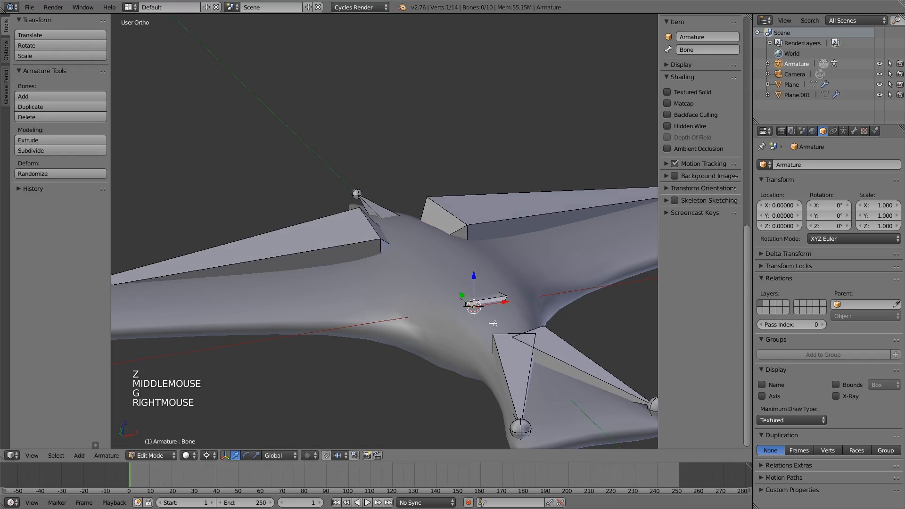
Select the body bone's rear joint and lower it along Z inside the body mesh.
{"action": "key", "text": "z"}
{"action": "middle_click_drag", "start_coordinate": [495, 323], "coordinate": [542, 283]}
{"action": "right_click", "coordinate": [560, 269]}
{"action": "right_click", "coordinate": [561, 272]}
{"action": "right_click", "coordinate": [560, 273]}
{"action": "key", "text": "z"}
{"action": "key", "text": "g"}
{"action": "key", "text": "z"}
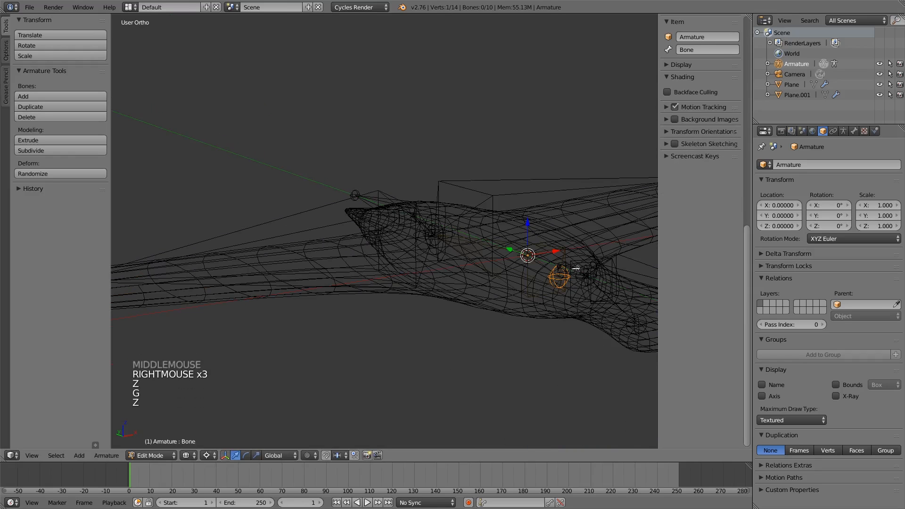
{"action": "right_click", "coordinate": [580, 269]}
{"action": "middle_click_drag", "start_coordinate": [574, 271], "coordinate": [537, 255], "text": "shift"}
{"action": "scroll", "coordinate": [533, 247], "scroll_direction": "up", "scroll_amount": 3}
{"action": "right_click", "coordinate": [524, 242], "text": "shift"}
{"action": "right_click", "coordinate": [523, 242]}
Select the overlapping joints at the root of the two tail bones and lower them into the tail mesh.
{"action": "key", "text": "KP_7"}
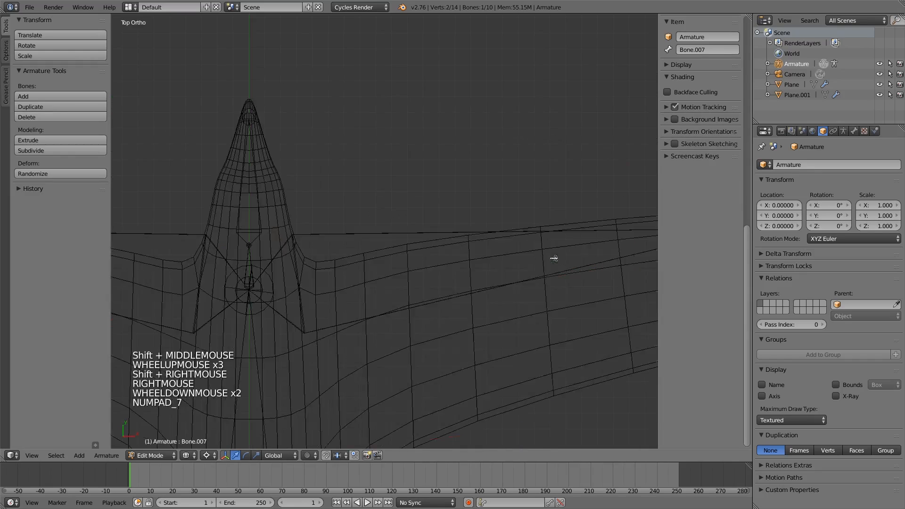
{"action": "key", "text": "z"}
{"action": "middle_click_drag", "start_coordinate": [424, 313], "coordinate": [441, 217], "text": "shift"}
{"action": "mouse_move", "coordinate": [441, 217]}
{"action": "middle_mouse_down", "text": "shift"}
{"action": "mouse_move", "coordinate": [457, 120]}
{"action": "mouse_move", "coordinate": [426, 228]}
{"action": "mouse_move", "coordinate": [521, 188]}
{"action": "mouse_move", "coordinate": [481, 194]}
{"action": "middle_mouse_up", "text": "shift"}
{"action": "scroll", "coordinate": [457, 119], "scroll_direction": "down", "scroll_amount": 3}
{"action": "scroll", "coordinate": [457, 119], "scroll_direction": "down", "scroll_amount": 1, "text": "shift"}
{"action": "scroll", "coordinate": [522, 189], "scroll_direction": "up", "scroll_amount": 4}
{"action": "key", "text": "z"}
{"action": "scroll", "coordinate": [477, 189], "scroll_direction": "up", "scroll_amount": 3}
{"action": "key", "text": "a"}
{"action": "key", "text": "b"}
{"action": "scroll", "coordinate": [511, 242], "scroll_direction": "down", "scroll_amount": 3}
{"action": "key", "text": "z"}
{"action": "mouse_move", "coordinate": [511, 242]}
{"action": "middle_mouse_down"}
{"action": "mouse_move", "coordinate": [435, 263]}
{"action": "mouse_move", "coordinate": [536, 202]}
{"action": "mouse_move", "coordinate": [516, 233]}
{"action": "mouse_move", "coordinate": [395, 239]}
{"action": "middle_mouse_up"}
{"action": "key", "text": "g"}
Select the end joints of both tail bones and lower them about 0.011 units along Z into the tail mesh.
{"action": "right_click", "coordinate": [537, 160], "text": "shift"}
{"action": "key", "text": "g"}
{"action": "right_click", "coordinate": [540, 160]}
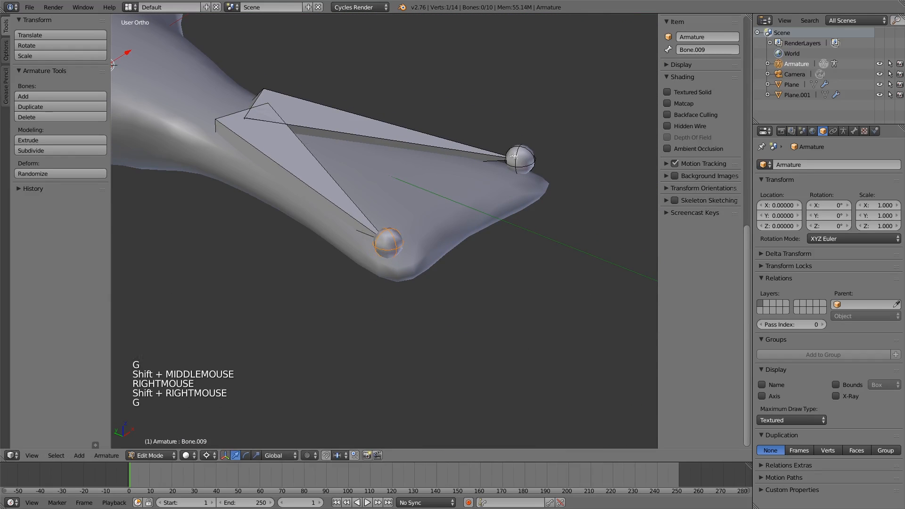
{"action": "right_click", "coordinate": [389, 238], "text": "shift"}
{"action": "key", "text": "g"}
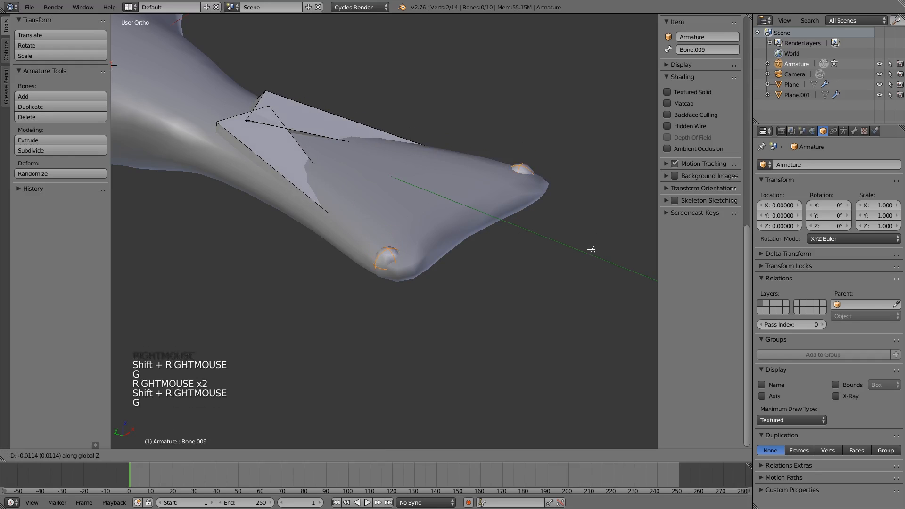
{"action": "left_click", "coordinate": [593, 252]}
Select the head bone's tip and lower it along Z into the beak.
{"action": "scroll", "coordinate": [463, 198], "scroll_direction": "down", "scroll_amount": 6}
{"action": "middle_click_drag", "start_coordinate": [463, 198], "coordinate": [400, 272], "text": "shift"}
{"action": "scroll", "coordinate": [400, 272], "scroll_direction": "up", "scroll_amount": 4}
{"action": "right_click", "coordinate": [315, 238]}
{"action": "key", "text": "g"}
{"action": "key", "text": "g"}
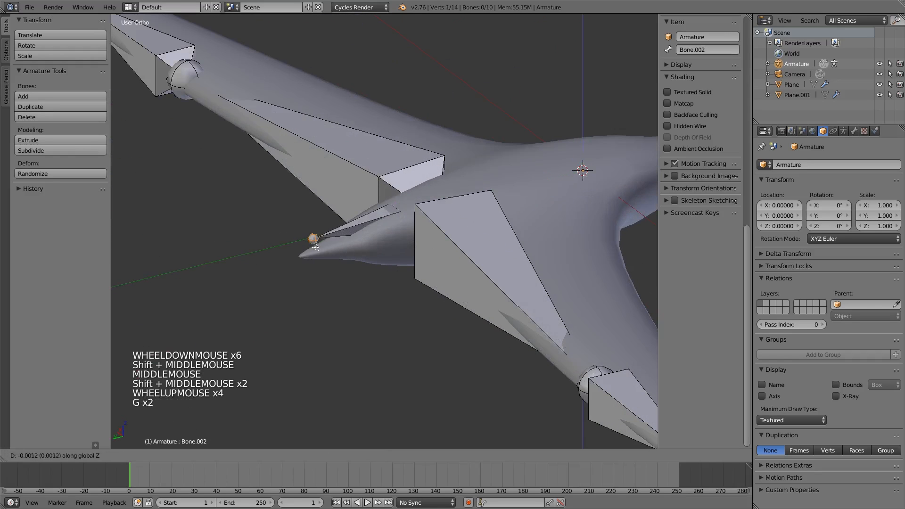
{"action": "left_click", "coordinate": [319, 262]}
{"action": "scroll", "coordinate": [325, 262], "scroll_direction": "down", "scroll_amount": 4}
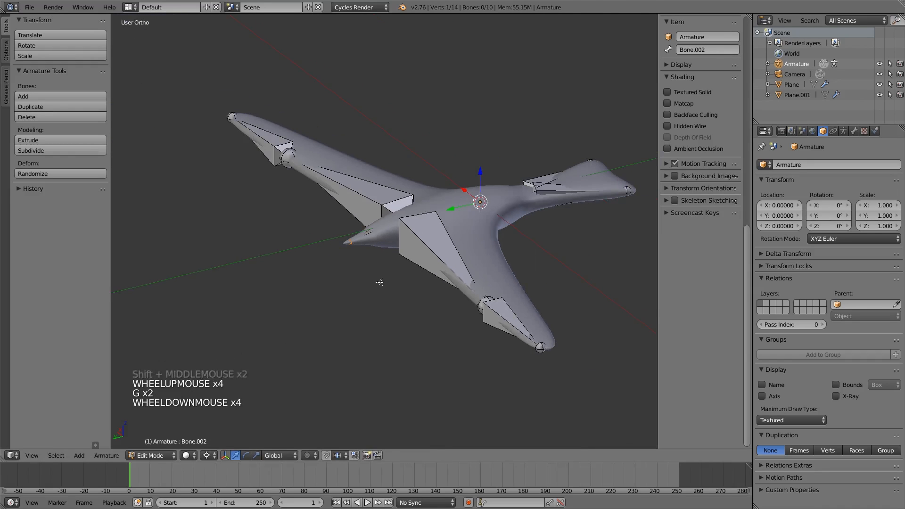
Return to Object Mode and parent the gull mesh to the armature with automatic weights.
{"action": "key", "text": "Tab"}
{"action": "middle_click_drag", "start_coordinate": [379, 282], "coordinate": [458, 318]}
{"action": "scroll", "coordinate": [389, 273], "scroll_direction": "down", "scroll_amount": 5}
{"action": "scroll", "coordinate": [457, 319], "scroll_direction": "up", "scroll_amount": 3}
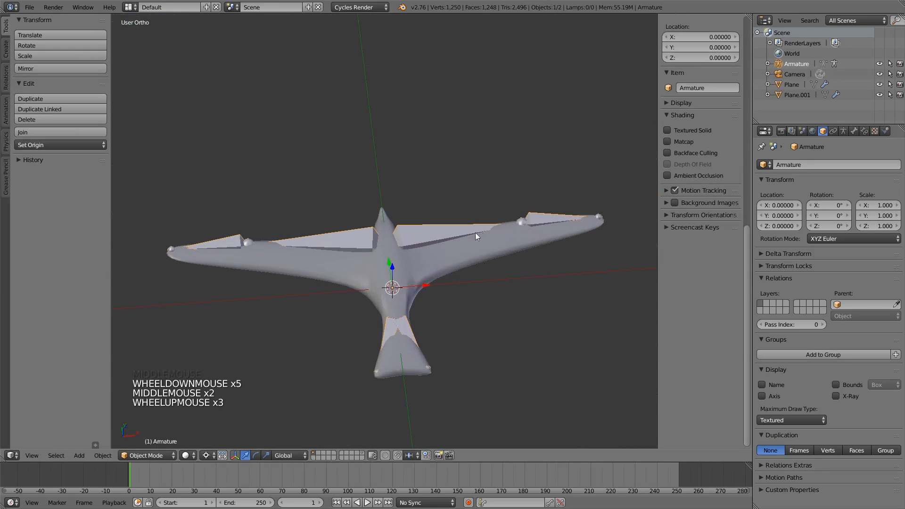
{"action": "middle_click_drag", "start_coordinate": [528, 233], "coordinate": [410, 348]}
{"action": "middle_click_drag", "start_coordinate": [475, 363], "coordinate": [423, 277]}
{"action": "right_click", "coordinate": [445, 253]}
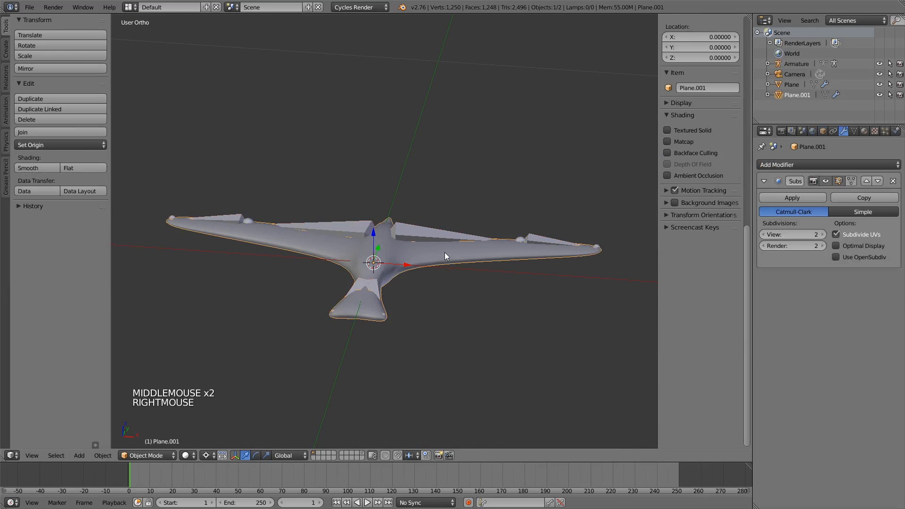
{"action": "right_click", "coordinate": [414, 231], "text": "shift"}
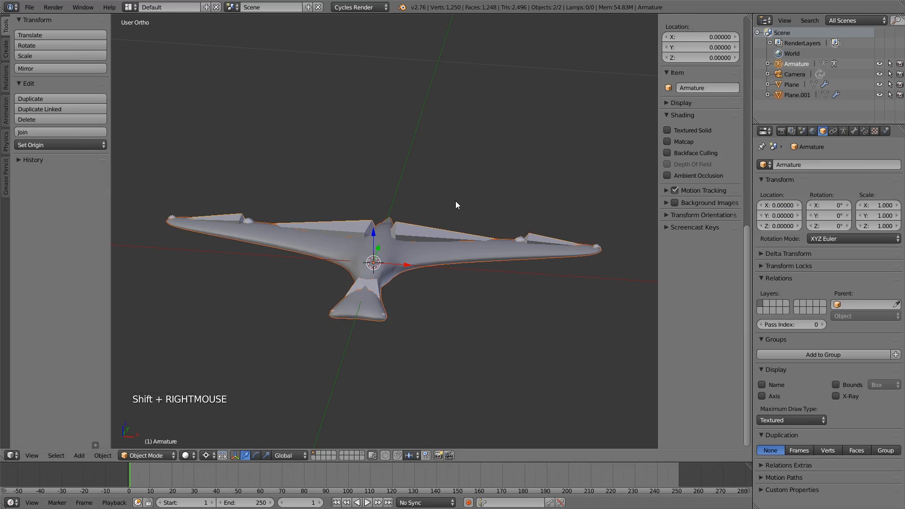
{"action": "key", "text": "ctrl+p"}
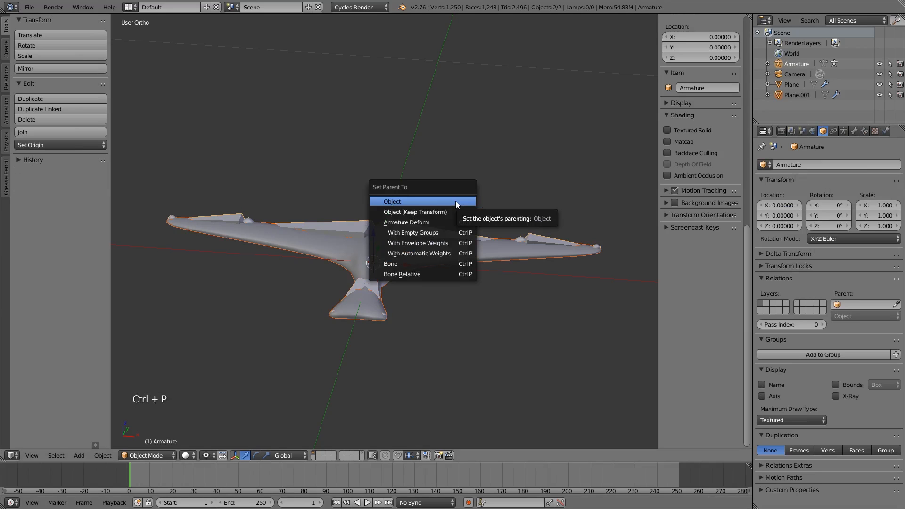
{"action": "left_click", "coordinate": [431, 254]}
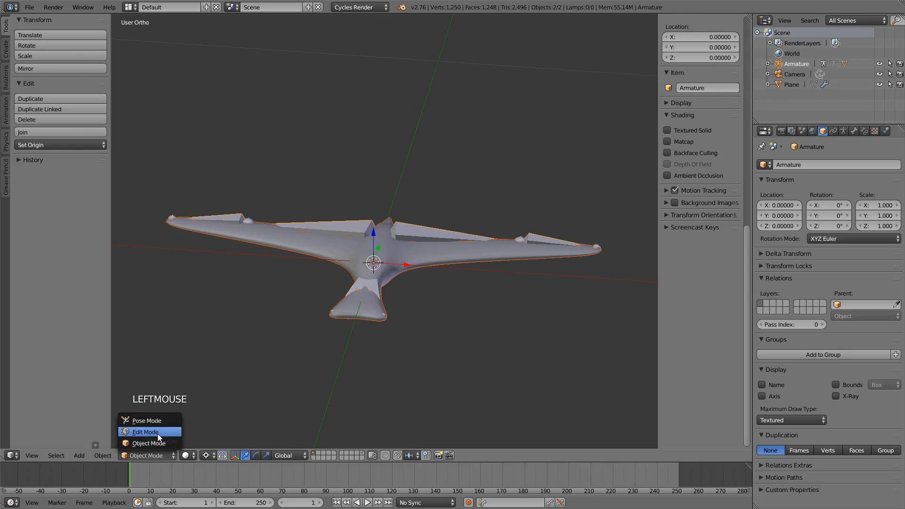
Switch the armature to Pose Mode and select the inner right-wing bone.
{"action": "right_click", "coordinate": [537, 237]}
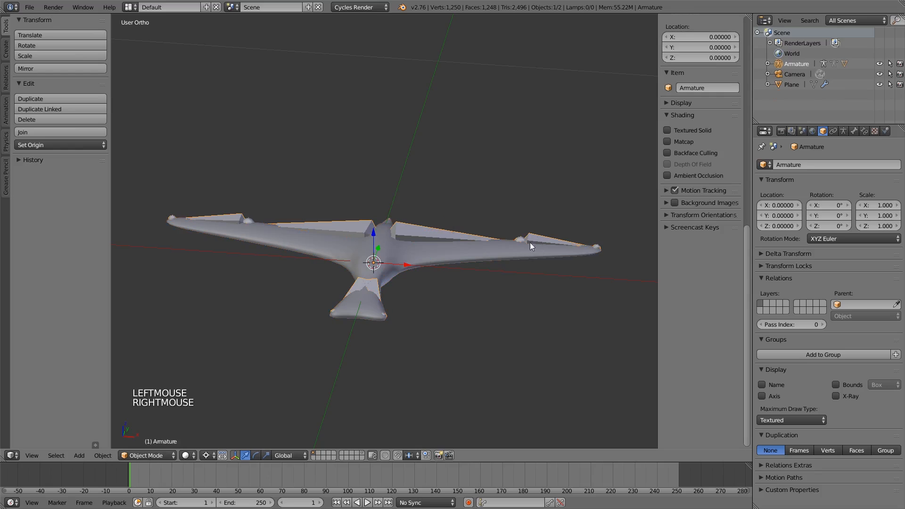
{"action": "left_click", "coordinate": [147, 455]}
{"action": "left_click", "coordinate": [156, 421]}
{"action": "middle_click_drag", "start_coordinate": [516, 305], "coordinate": [439, 312], "text": "shift"}
{"action": "right_click", "coordinate": [355, 260]}
Try to rotate the inner right-wing bone about the global X axis.
{"action": "key", "text": "r"}
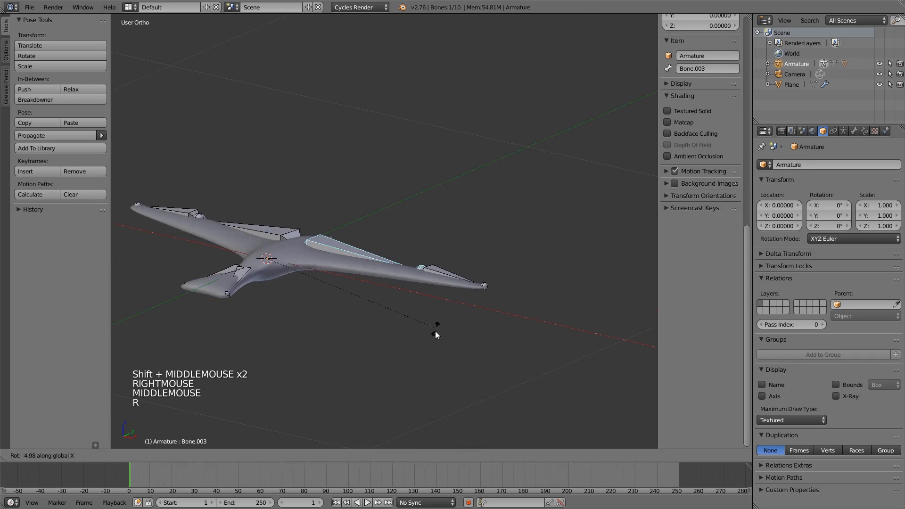
{"action": "key", "text": "x"}
{"action": "right_click", "coordinate": [498, 162]}
{"action": "key", "text": "r"}
{"action": "key", "text": "x"}
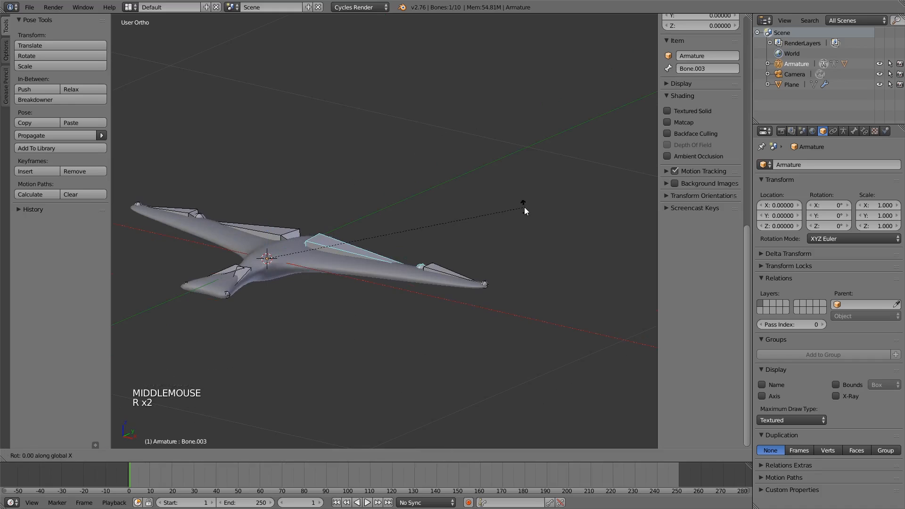
{"action": "right_click", "coordinate": [507, 242]}
{"action": "key", "text": "r"}
{"action": "left_click", "coordinate": [503, 244]}
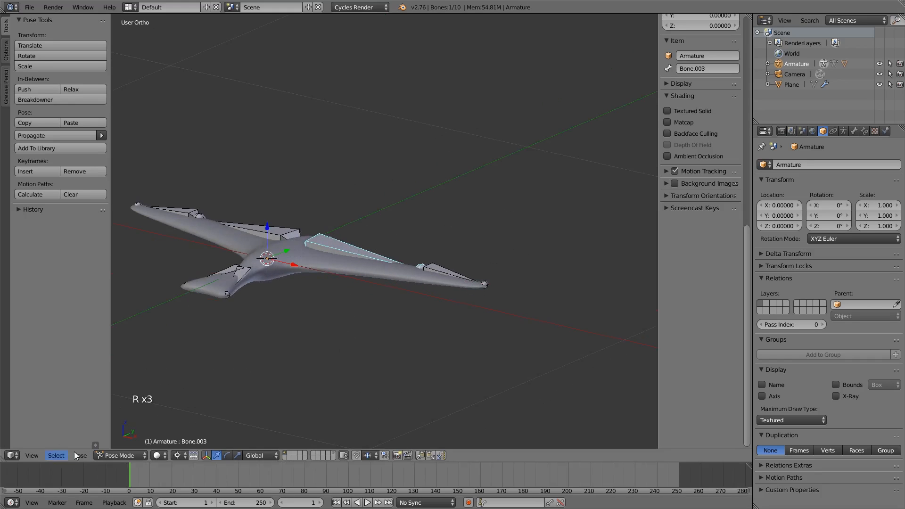
Change the rotation pivot point and try rotating the inner right-wing bone about its local X axis.
{"action": "left_click", "coordinate": [179, 456]}
{"action": "left_click", "coordinate": [222, 409]}
{"action": "middle_click_drag", "start_coordinate": [222, 409], "coordinate": [490, 328]}
{"action": "key", "text": "r"}
{"action": "key", "text": "x"}
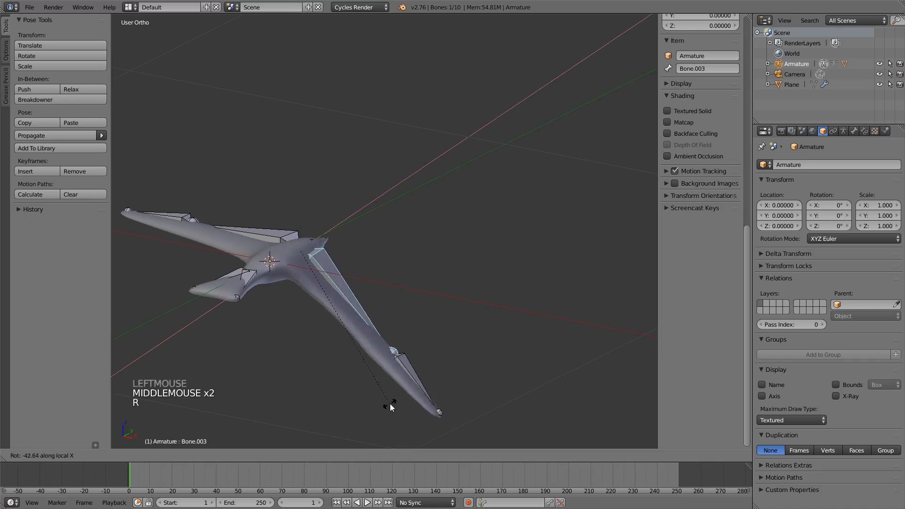
{"action": "right_click", "coordinate": [415, 319]}
Try to bend the outer right-wing bone upward about its local X axis.
{"action": "right_click", "coordinate": [470, 273]}
{"action": "key", "text": "r"}
{"action": "key", "text": "x"}
{"action": "key", "text": "x"}
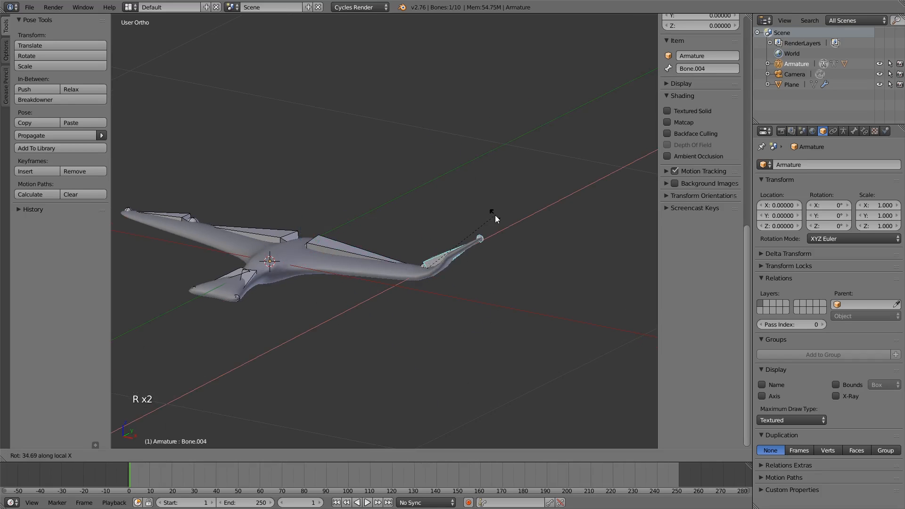
{"action": "left_click", "coordinate": [487, 332]}
{"action": "middle_click_drag", "start_coordinate": [487, 332], "coordinate": [302, 260]}
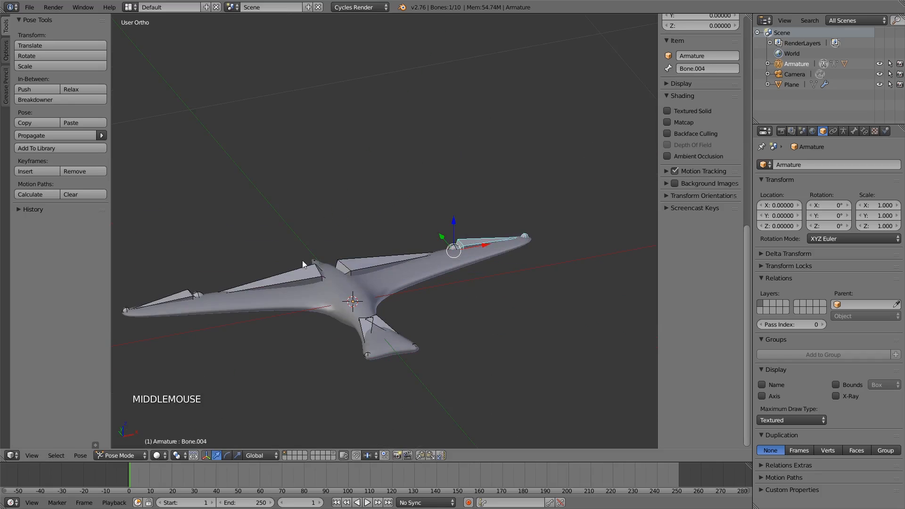
Try rotating the inner left-wing bone and a tail bone freely to check how the mesh deforms.
{"action": "right_click", "coordinate": [302, 267]}
{"action": "key", "text": "r"}
{"action": "left_click", "coordinate": [366, 338]}
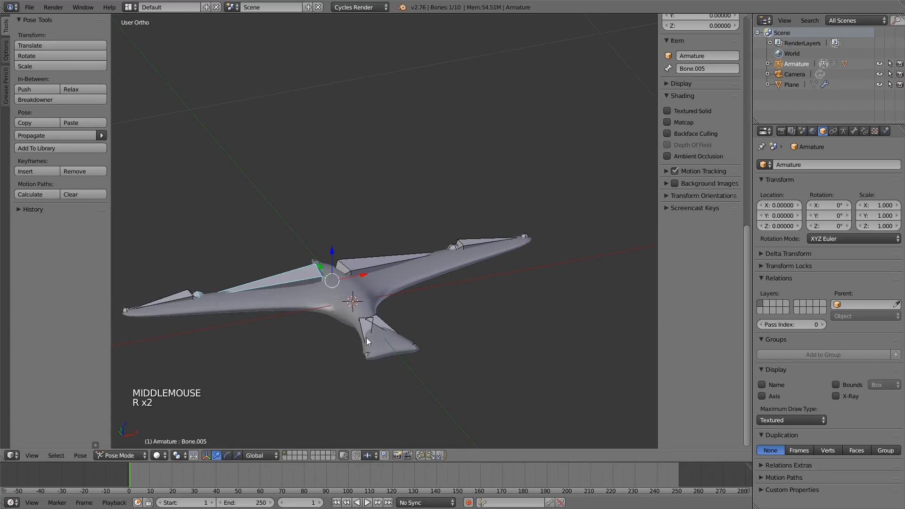
{"action": "right_click", "coordinate": [366, 338]}
{"action": "key", "text": "r"}
{"action": "key", "text": "r"}
{"action": "left_click", "coordinate": [368, 360]}
Try rotating the head bone freely with trackball rotation.
{"action": "right_click", "coordinate": [394, 326]}
{"action": "middle_click_drag", "start_coordinate": [446, 324], "coordinate": [364, 295]}
{"action": "right_click", "coordinate": [377, 296]}
{"action": "key", "text": "r"}
{"action": "key", "text": "r"}
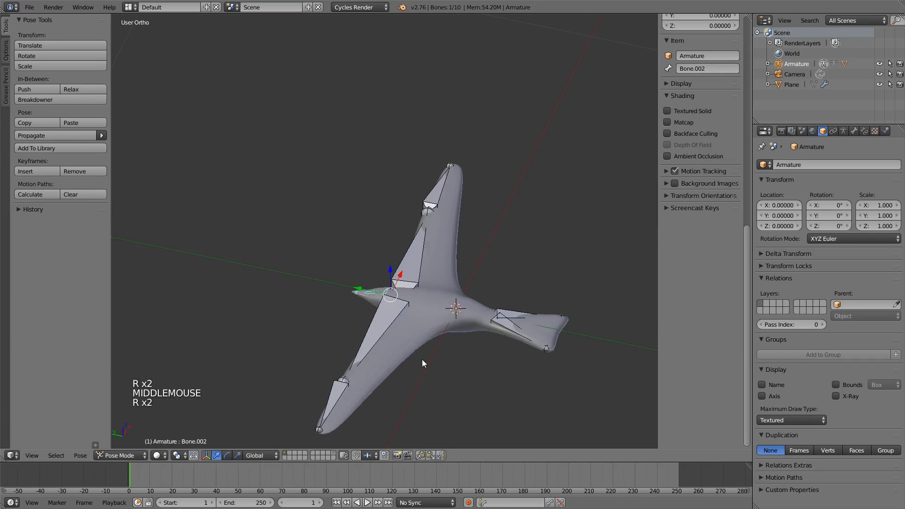
Return to Object Mode and select the armature together with the gull mesh.
{"action": "scroll", "coordinate": [208, 434], "scroll_direction": "down", "scroll_amount": 3}
{"action": "left_click", "coordinate": [120, 456]}
{"action": "left_click", "coordinate": [125, 448]}
{"action": "scroll", "coordinate": [442, 336], "scroll_direction": "down", "scroll_amount": 4}
{"action": "middle_click_drag", "start_coordinate": [441, 335], "coordinate": [417, 307]}
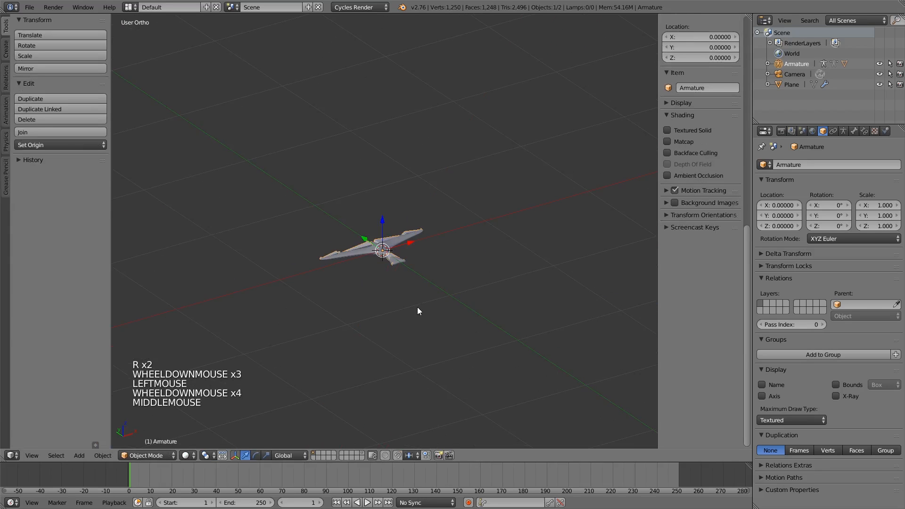
{"action": "scroll", "coordinate": [373, 242], "scroll_direction": "up", "scroll_amount": 4}
{"action": "right_click", "coordinate": [378, 245]}
{"action": "right_click", "coordinate": [419, 249], "text": "shift"}
In top view, duplicate the rigged gull twice along global Y, placing the copies at about Y -0.577 and -1.169.
{"action": "key", "text": "KP_7"}
{"action": "scroll", "coordinate": [445, 250], "scroll_direction": "down", "scroll_amount": 3}
{"action": "scroll", "coordinate": [446, 251], "scroll_direction": "down", "scroll_amount": 1}
{"action": "middle_click_drag", "start_coordinate": [440, 276], "coordinate": [491, 174], "text": "shift"}
{"action": "key", "text": "shift+d"}
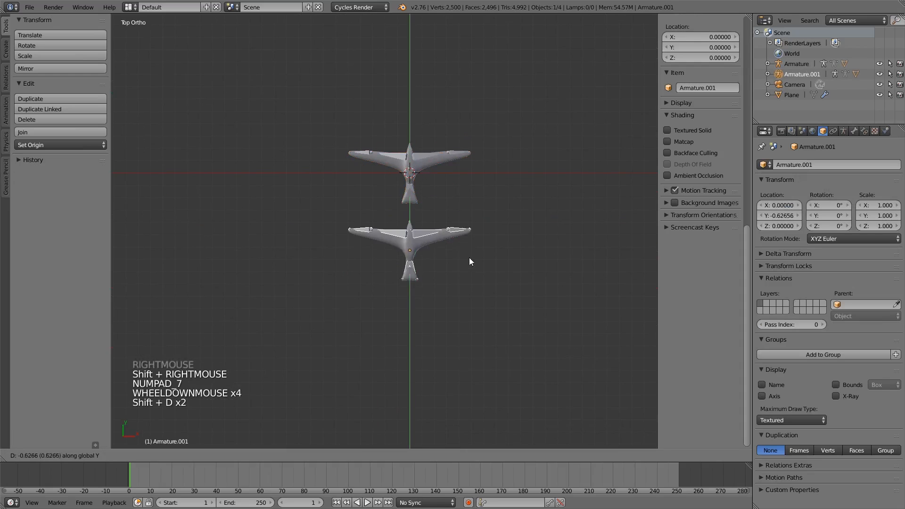
{"action": "left_click", "coordinate": [489, 259]}
{"action": "key", "text": "shift+d"}
{"action": "left_click", "coordinate": [496, 333]}
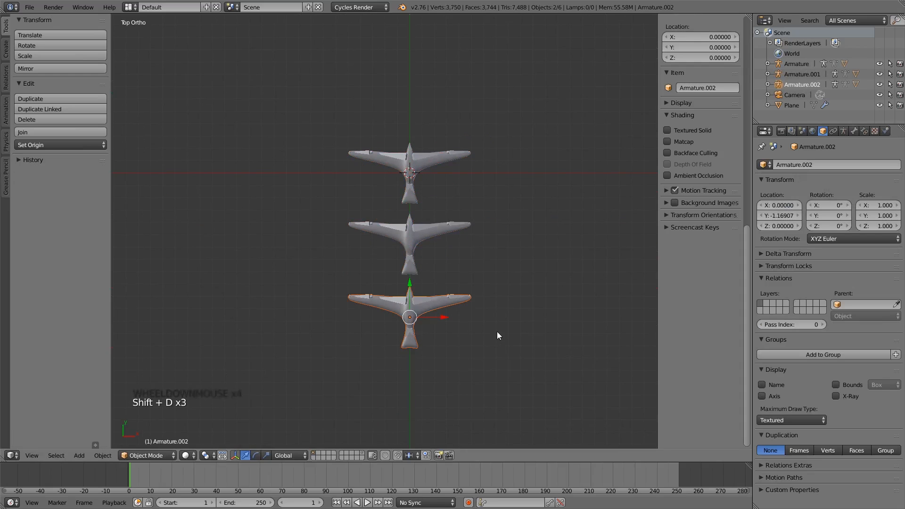
Add two more copies of the rigged gull along negative Y, the first at about Y -1.742.
{"action": "middle_click_drag", "start_coordinate": [497, 305], "coordinate": [488, 258], "text": "shift"}
{"action": "key", "text": "shift+d"}
{"action": "left_click", "coordinate": [495, 331]}
{"action": "middle_click_drag", "start_coordinate": [467, 387], "coordinate": [465, 293], "text": "shift"}
{"action": "key", "text": "shift+d"}
{"action": "left_click", "coordinate": [465, 358]}
Select the armature of the second gull in the row and switch it to Pose Mode.
{"action": "middle_click_drag", "start_coordinate": [398, 366], "coordinate": [492, 321]}
{"action": "middle_click_drag", "start_coordinate": [493, 320], "coordinate": [504, 271]}
{"action": "scroll", "coordinate": [483, 335], "scroll_direction": "up", "scroll_amount": 2}
{"action": "scroll", "coordinate": [483, 335], "scroll_direction": "down", "scroll_amount": 1}
{"action": "scroll", "coordinate": [483, 335], "scroll_direction": "up", "scroll_amount": 1, "text": "shift"}
{"action": "scroll", "coordinate": [425, 330], "scroll_direction": "up", "scroll_amount": 2}
{"action": "scroll", "coordinate": [375, 311], "scroll_direction": "up", "scroll_amount": 4}
{"action": "middle_click_drag", "start_coordinate": [571, 237], "coordinate": [406, 220], "text": "shift"}
{"action": "right_click", "coordinate": [384, 208]}
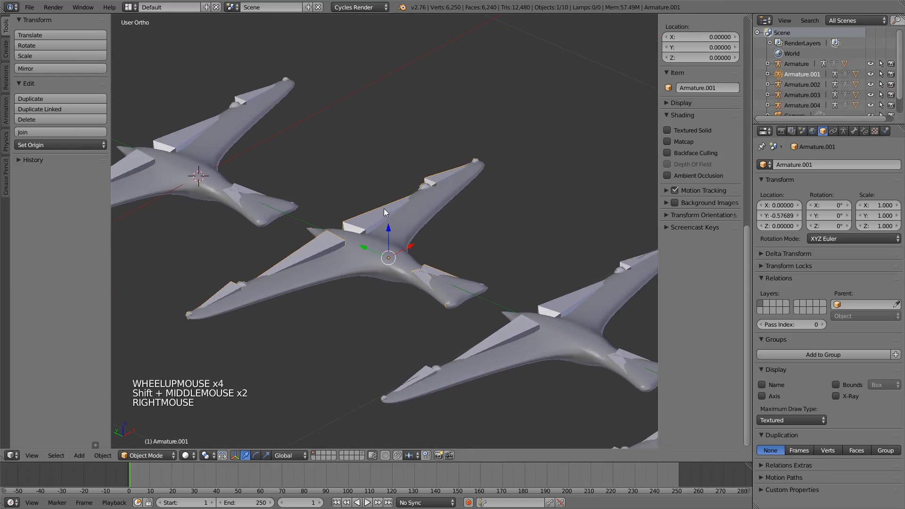
{"action": "left_click", "coordinate": [142, 456]}
{"action": "left_click", "coordinate": [150, 421]}
Select both inner wing bones of the second gull and raise them about their local X axes.
{"action": "right_click", "coordinate": [376, 220]}
{"action": "right_click", "coordinate": [315, 253], "text": "shift"}
{"action": "middle_click_drag", "start_coordinate": [518, 255], "coordinate": [495, 257]}
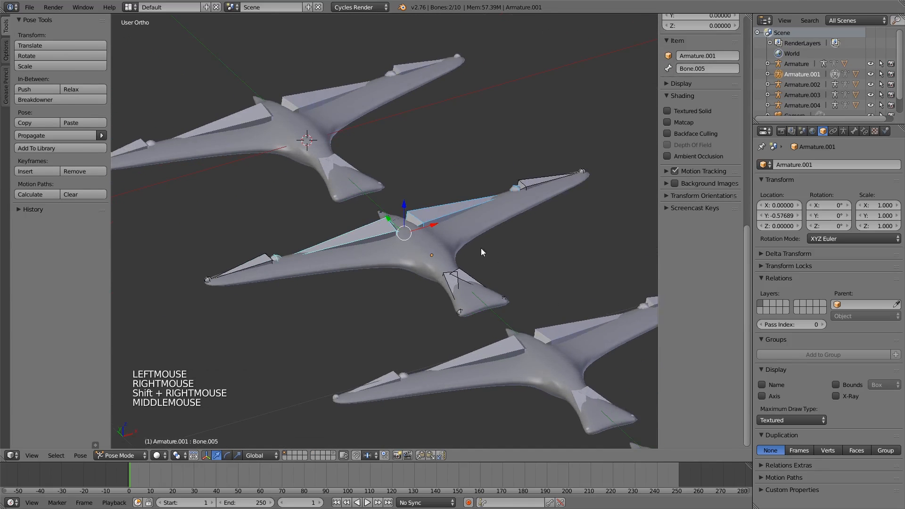
{"action": "right_click", "coordinate": [419, 220]}
{"action": "right_click", "coordinate": [427, 220]}
{"action": "right_click", "coordinate": [416, 217]}
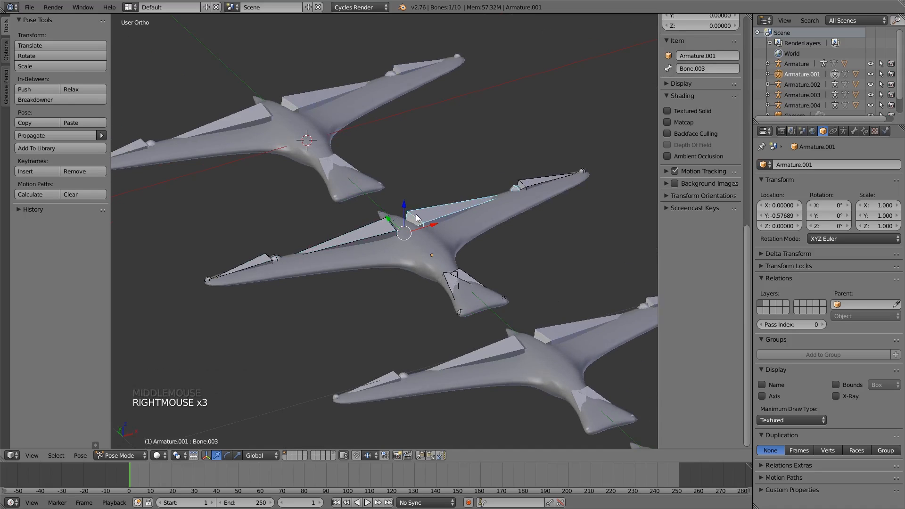
{"action": "right_click", "coordinate": [392, 231], "text": "shift"}
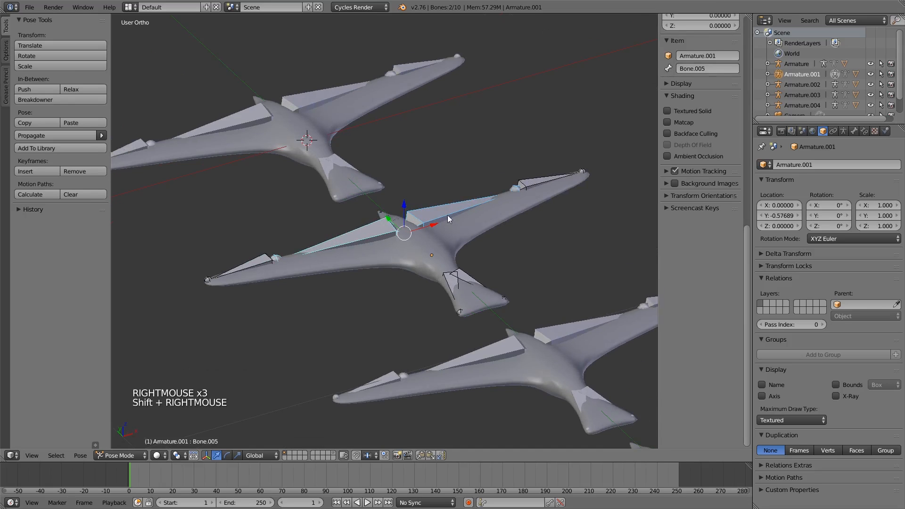
{"action": "scroll", "coordinate": [441, 255], "scroll_direction": "up", "scroll_amount": 3}
{"action": "key", "text": "r"}
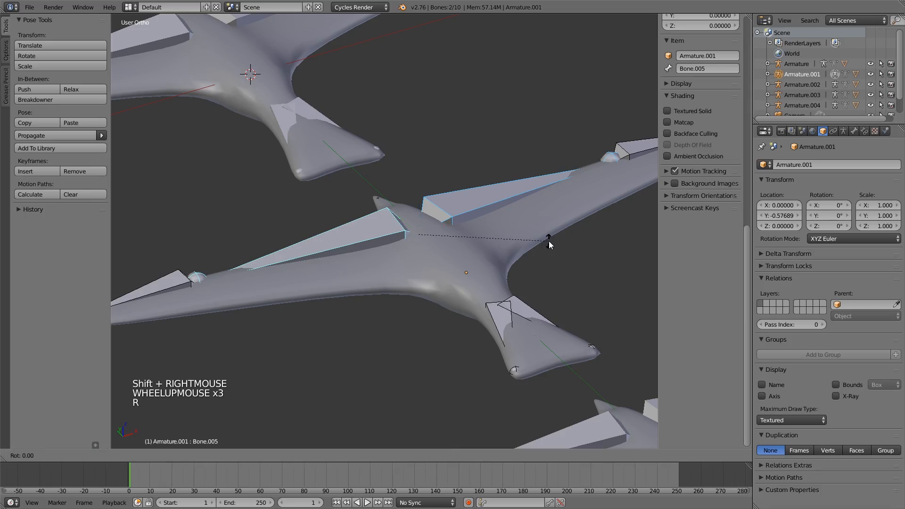
{"action": "key", "text": "x"}
{"action": "key", "text": "x"}
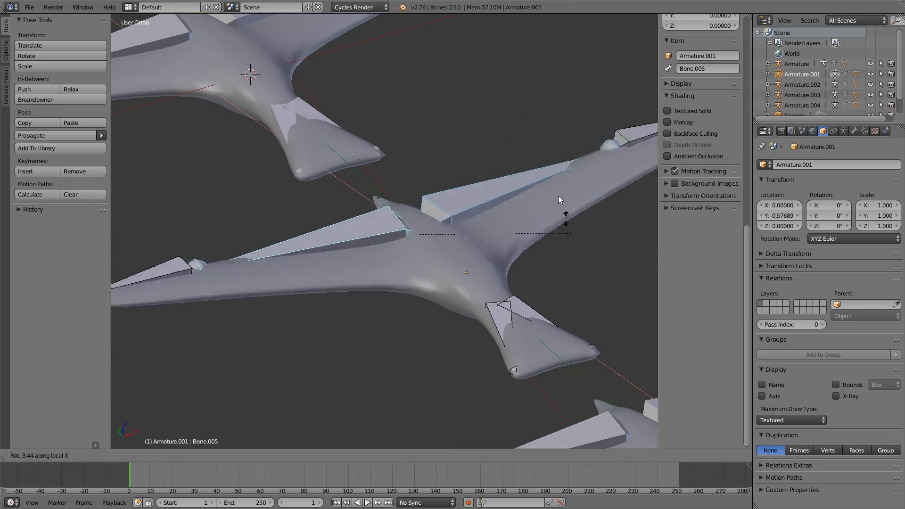
{"action": "left_click", "coordinate": [533, 159]}
Select both outer wing bones of the second gull and bend them downward about their local X axes.
{"action": "scroll", "coordinate": [547, 161], "scroll_direction": "down", "scroll_amount": 2}
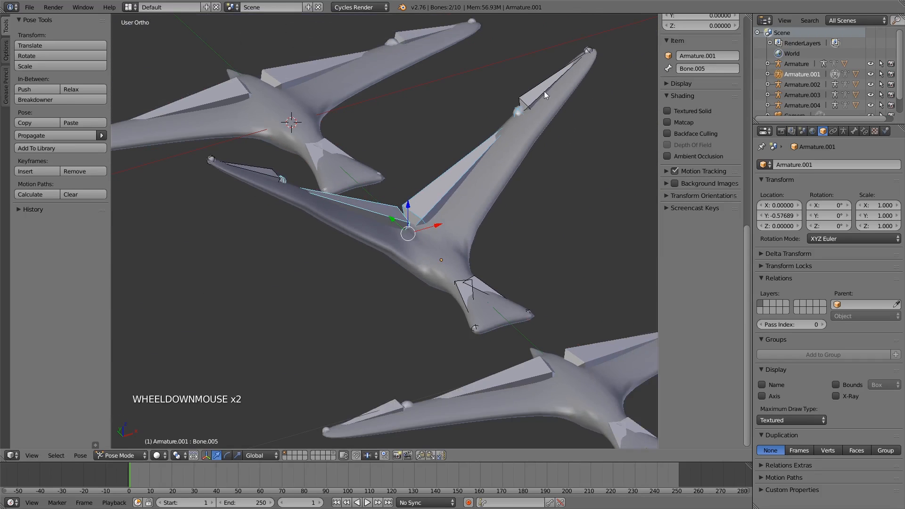
{"action": "right_click", "coordinate": [545, 92]}
{"action": "right_click", "coordinate": [274, 177], "text": "shift"}
{"action": "key", "text": "r"}
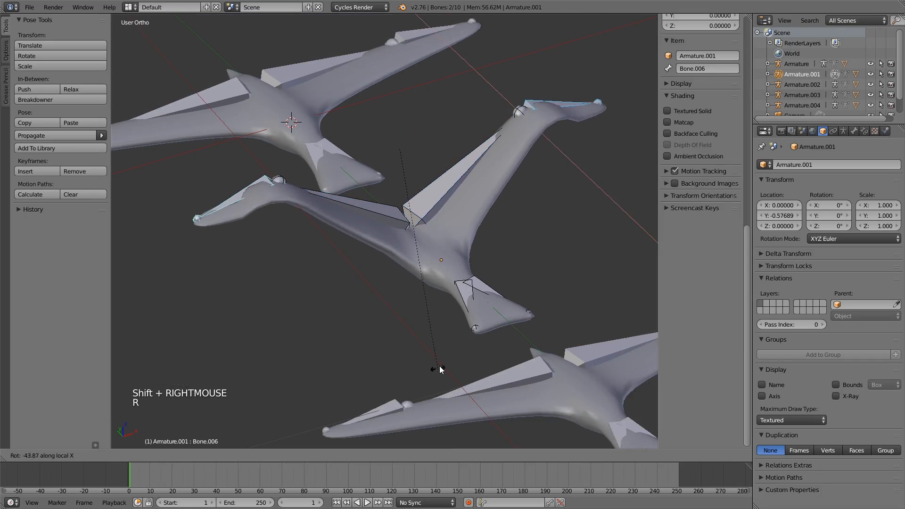
{"action": "left_click", "coordinate": [450, 338]}
Rotate the second gull's left tail bone outward to widen the tail.
{"action": "middle_click_drag", "start_coordinate": [451, 338], "coordinate": [361, 197], "text": "shift"}
{"action": "right_click", "coordinate": [362, 197]}
{"action": "key", "text": "r"}
{"action": "key", "text": "r"}
{"action": "key", "text": "r"}
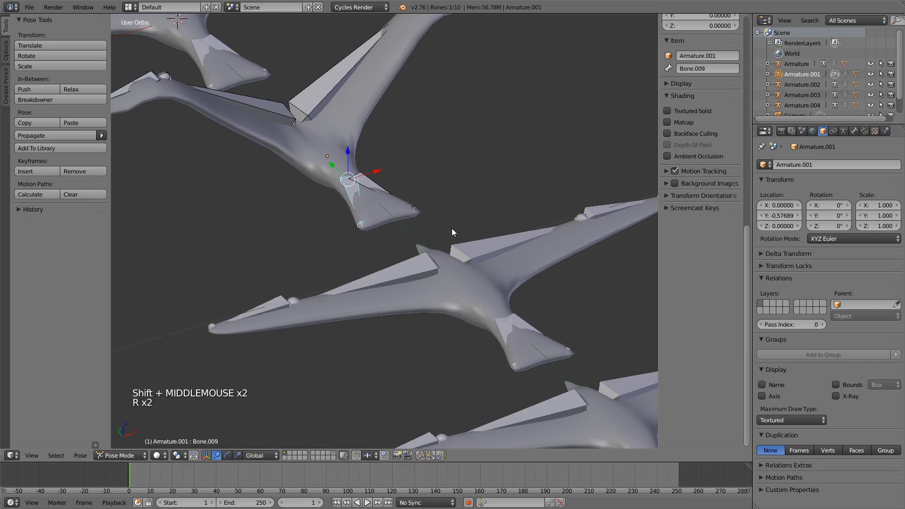
{"action": "left_click", "coordinate": [462, 232]}
Rotate the second gull's right tail bone outward so the tail fans open.
{"action": "right_click", "coordinate": [412, 201]}
{"action": "key", "text": "r"}
{"action": "key", "text": "r"}
{"action": "right_click", "coordinate": [452, 214]}
{"action": "right_click", "coordinate": [382, 189]}
{"action": "key", "text": "r"}
{"action": "key", "text": "r"}
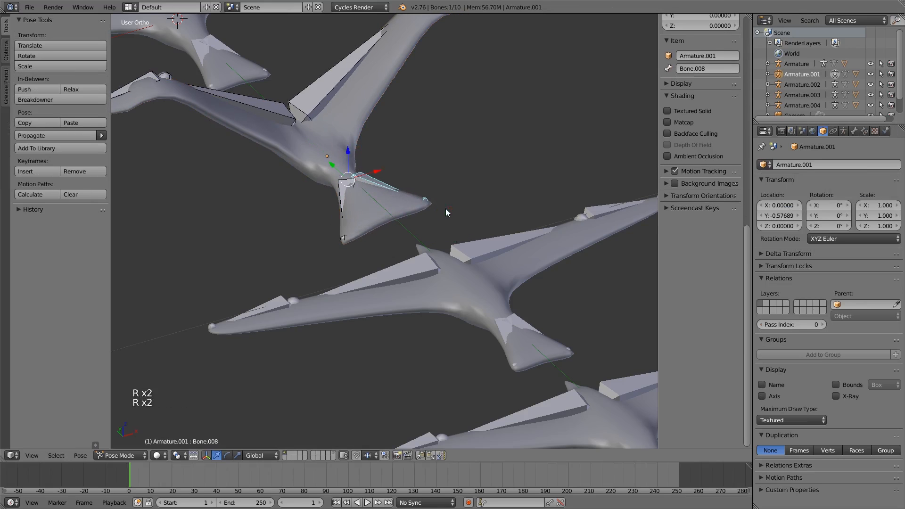
{"action": "left_click", "coordinate": [446, 208]}
Take the second gull's armature out of Pose Mode into Object Mode.
{"action": "scroll", "coordinate": [438, 241], "scroll_direction": "down", "scroll_amount": 4}
{"action": "key", "text": "Tab"}
{"action": "middle_click_drag", "start_coordinate": [429, 274], "coordinate": [306, 354]}
{"action": "key", "text": "Tab"}
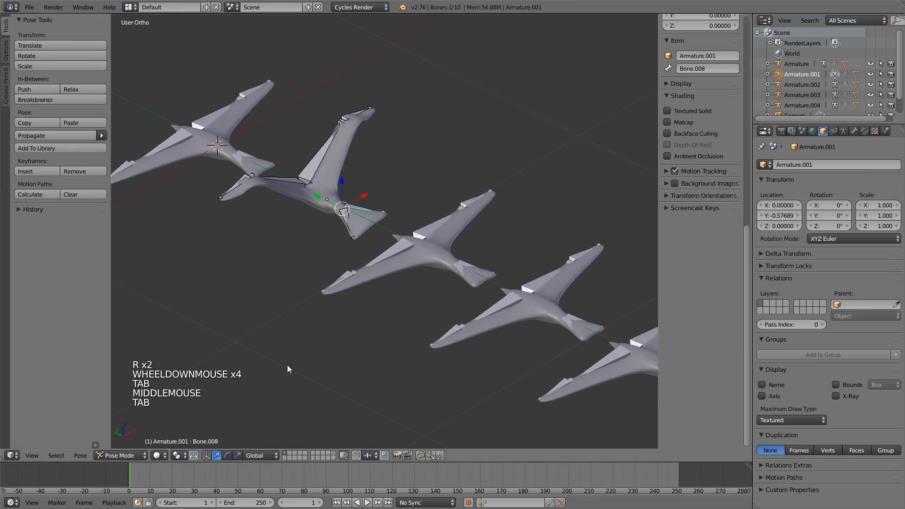
{"action": "left_click", "coordinate": [137, 455]}
{"action": "left_click", "coordinate": [140, 441]}
Select the third gull's armature and switch it to Pose Mode.
{"action": "middle_click_drag", "start_coordinate": [448, 292], "coordinate": [364, 299]}
{"action": "right_click", "coordinate": [418, 257]}
{"action": "middle_click_drag", "start_coordinate": [417, 257], "coordinate": [424, 285]}
{"action": "scroll", "coordinate": [423, 285], "scroll_direction": "up", "scroll_amount": 3}
{"action": "right_click", "coordinate": [457, 241]}
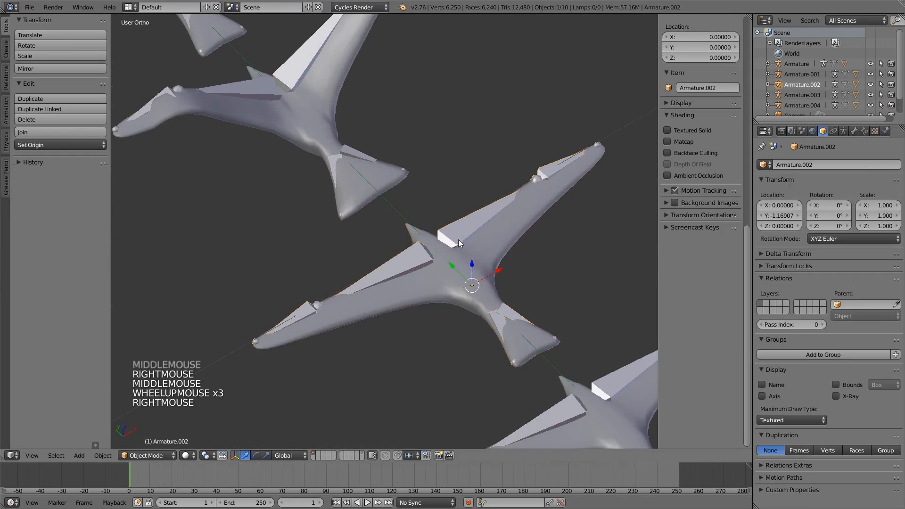
{"action": "middle_click_drag", "start_coordinate": [458, 240], "coordinate": [406, 242], "text": "shift"}
{"action": "left_click", "coordinate": [146, 456]}
{"action": "left_click", "coordinate": [165, 417]}
Select both inner wing bones of the third gull and lower them about their local X axes.
{"action": "right_click", "coordinate": [419, 226]}
{"action": "middle_click_drag", "start_coordinate": [493, 284], "coordinate": [445, 255], "text": "shift"}
{"action": "middle_click_drag", "start_coordinate": [445, 255], "coordinate": [441, 264]}
{"action": "middle_click_drag", "start_coordinate": [467, 307], "coordinate": [477, 255]}
{"action": "key", "text": "r"}
{"action": "key", "text": "x"}
{"action": "right_click", "coordinate": [477, 256]}
{"action": "right_click", "coordinate": [326, 224], "text": "shift"}
{"action": "key", "text": "r"}
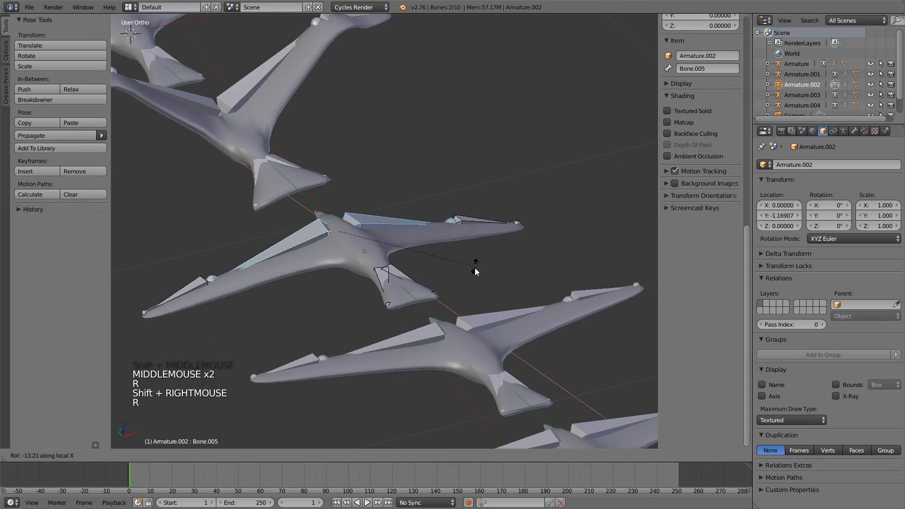
{"action": "left_click", "coordinate": [476, 259]}
Select both outer wing bones of the third gull and bend the wing tips downward.
{"action": "right_click", "coordinate": [527, 231]}
{"action": "right_click", "coordinate": [205, 289], "text": "shift"}
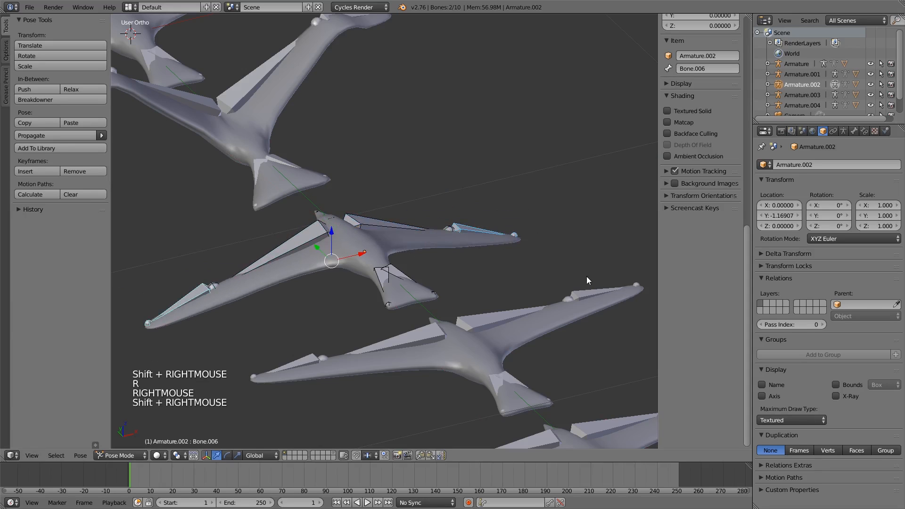
{"action": "key", "text": "r"}
{"action": "left_click", "coordinate": [527, 326]}
Select both tail bones of the third gull and rotate them together.
{"action": "middle_click_drag", "start_coordinate": [525, 324], "coordinate": [431, 209], "text": "shift"}
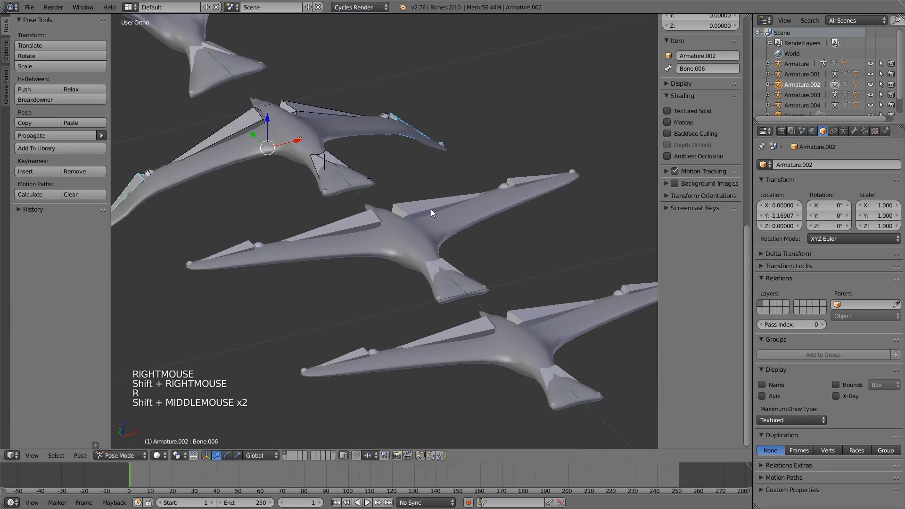
{"action": "right_click", "coordinate": [320, 172]}
{"action": "right_click", "coordinate": [338, 167], "text": "shift"}
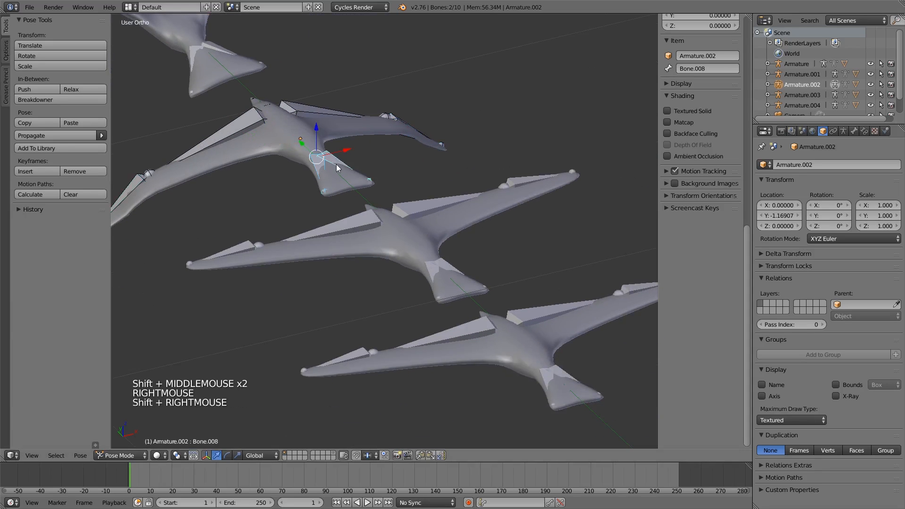
{"action": "key", "text": "r"}
Turn the third gull's head bone downward with free trackball rotation.
{"action": "middle_click_drag", "start_coordinate": [309, 220], "coordinate": [421, 225]}
{"action": "right_click", "coordinate": [314, 234]}
{"action": "key", "text": "r"}
{"action": "key", "text": "r"}
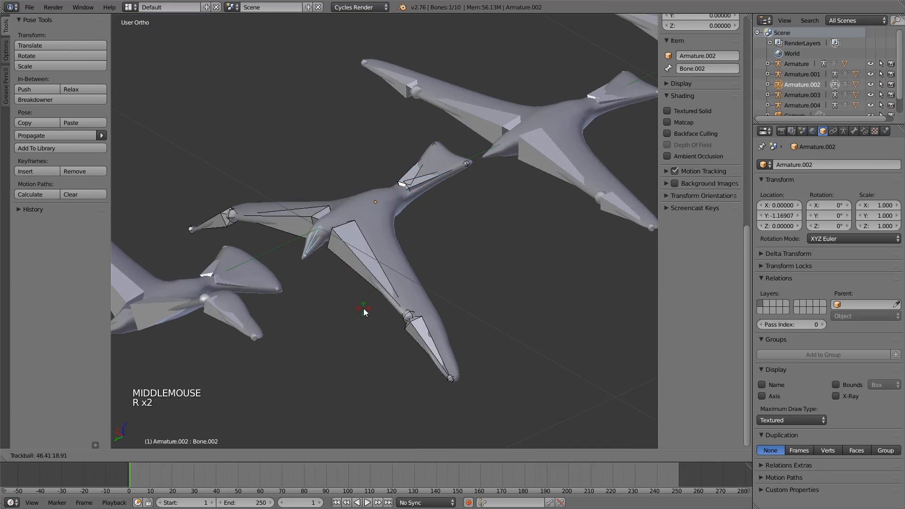
{"action": "left_click", "coordinate": [364, 308]}
{"action": "middle_click_drag", "start_coordinate": [508, 279], "coordinate": [379, 227]}
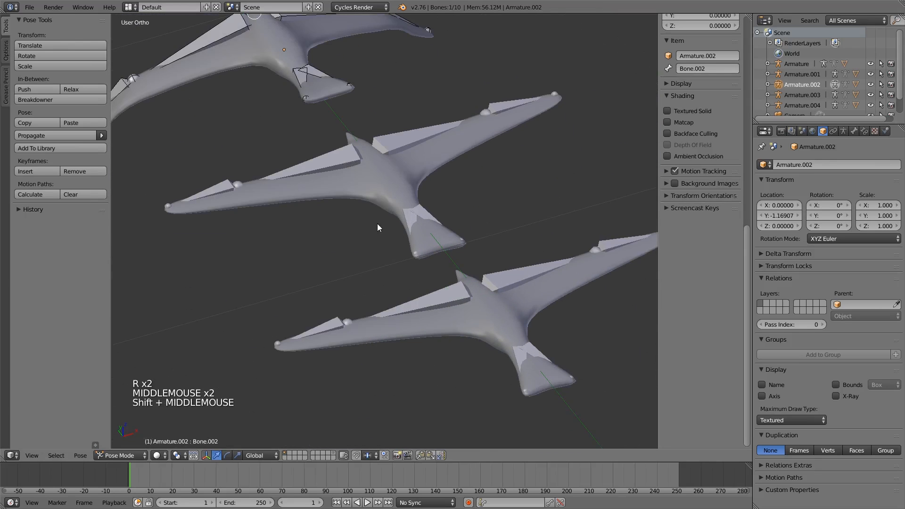
Put the fourth gull's armature in Pose Mode and raise both inner wing bones about their local X axes.
{"action": "right_click", "coordinate": [337, 164]}
{"action": "left_click", "coordinate": [145, 457]}
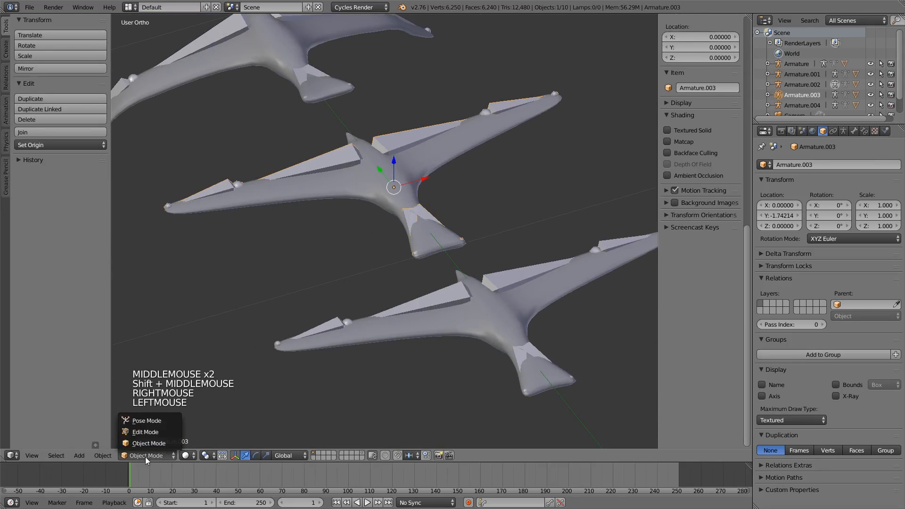
{"action": "left_click", "coordinate": [159, 418]}
{"action": "right_click", "coordinate": [340, 156]}
{"action": "right_click", "coordinate": [424, 134], "text": "shift"}
{"action": "key", "text": "r"}
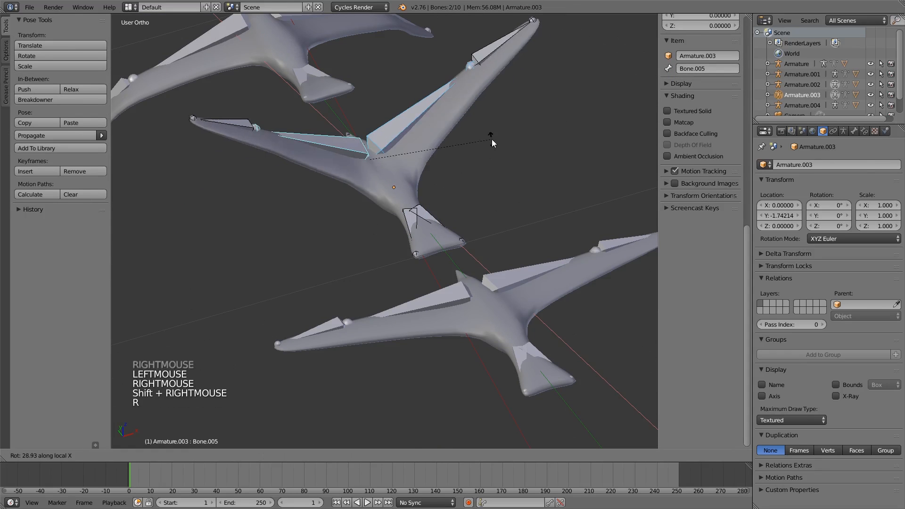
Lower the fourth gull's inner left-wing bone by about 44° about its local X axis.
{"action": "right_click", "coordinate": [485, 49]}
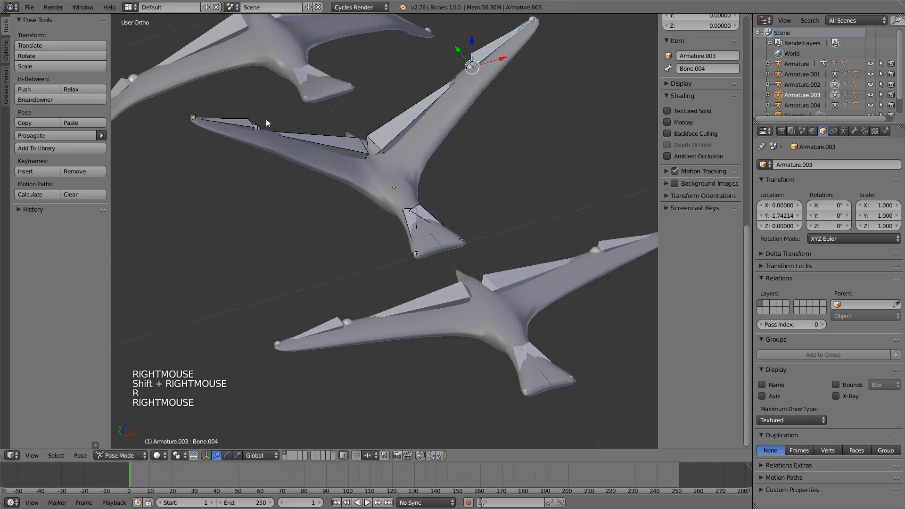
{"action": "right_click", "coordinate": [392, 134]}
{"action": "right_click", "coordinate": [353, 146], "text": "shift"}
{"action": "right_click", "coordinate": [355, 149]}
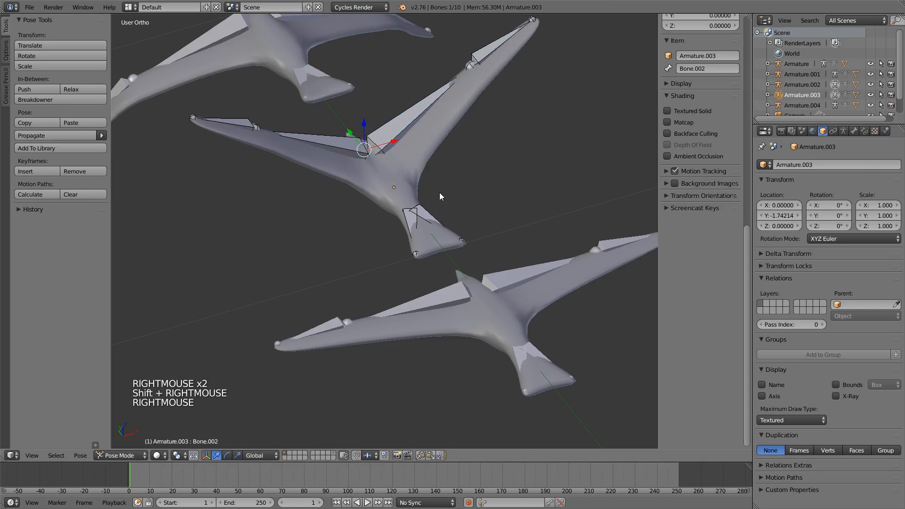
{"action": "key", "text": "r"}
{"action": "key", "text": "x"}
{"action": "key", "text": "y"}
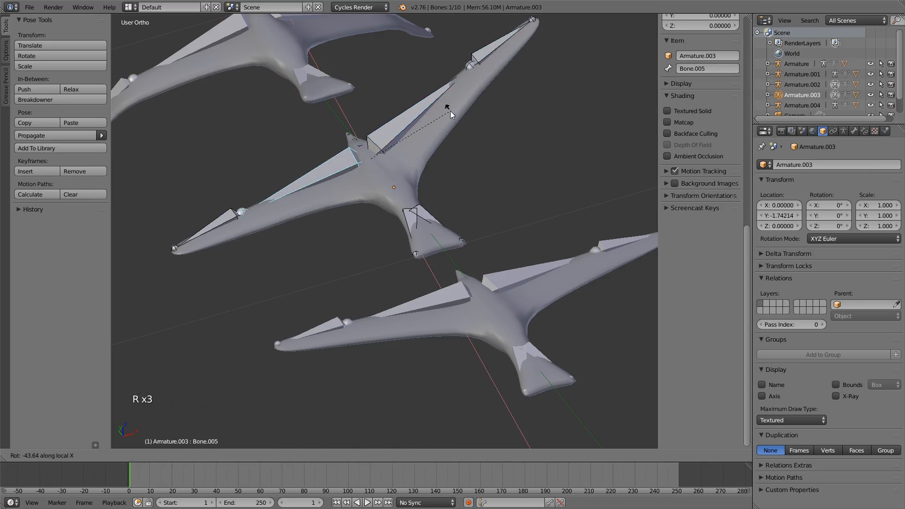
{"action": "left_click", "coordinate": [445, 103]}
Bend the fourth gull's outer right-wing bone up about 34° and its outer left-wing bone upward, both about local X.
{"action": "key", "text": "r"}
{"action": "key", "text": "r"}
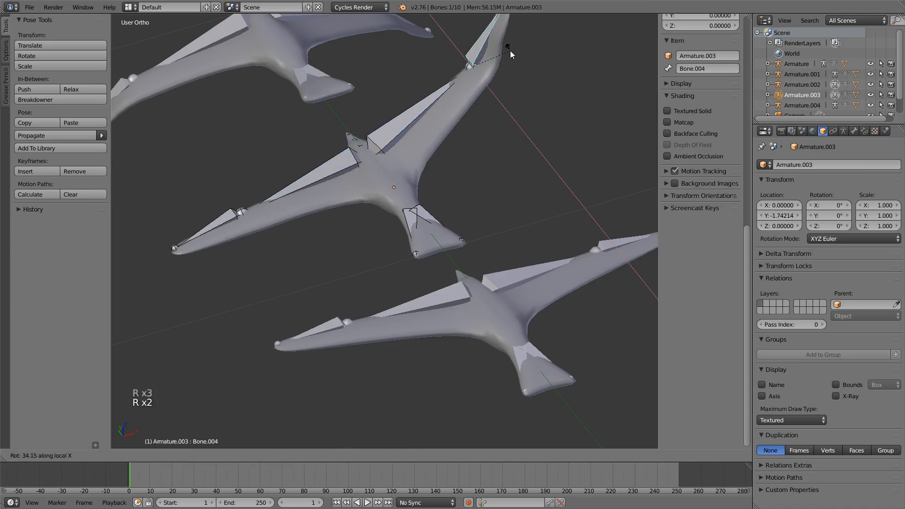
{"action": "left_click", "coordinate": [510, 50]}
{"action": "right_click", "coordinate": [232, 221]}
{"action": "key", "text": "r"}
{"action": "key", "text": "x"}
{"action": "key", "text": "x"}
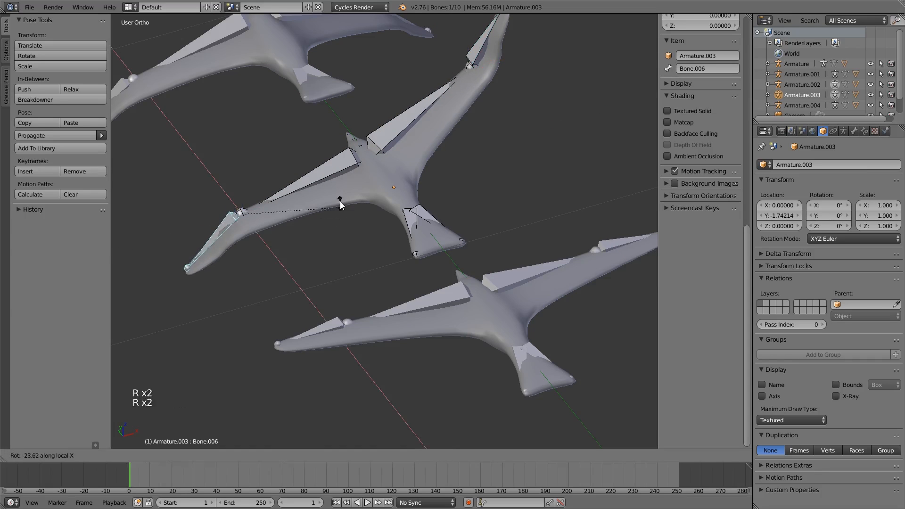
{"action": "left_click", "coordinate": [345, 303]}
Select both tail bones of the fourth gull and rotate them about -18° about local X.
{"action": "right_click", "coordinate": [410, 223]}
{"action": "right_click", "coordinate": [431, 222], "text": "shift"}
{"action": "key", "text": "r"}
{"action": "key", "text": "x"}
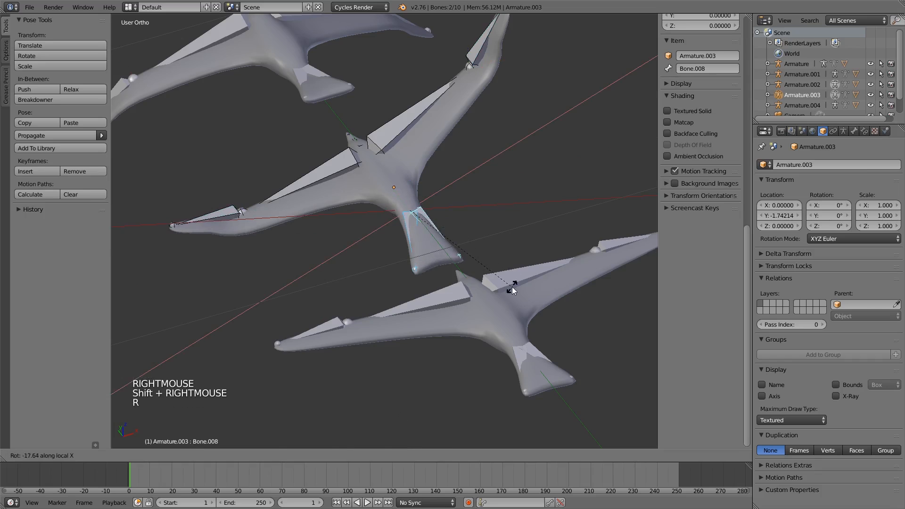
{"action": "left_click", "coordinate": [512, 286]}
{"action": "scroll", "coordinate": [383, 332], "scroll_direction": "down", "scroll_amount": 2}
{"action": "middle_click_drag", "start_coordinate": [383, 332], "coordinate": [344, 270]}
{"action": "scroll", "coordinate": [344, 270], "scroll_direction": "up", "scroll_amount": 3}
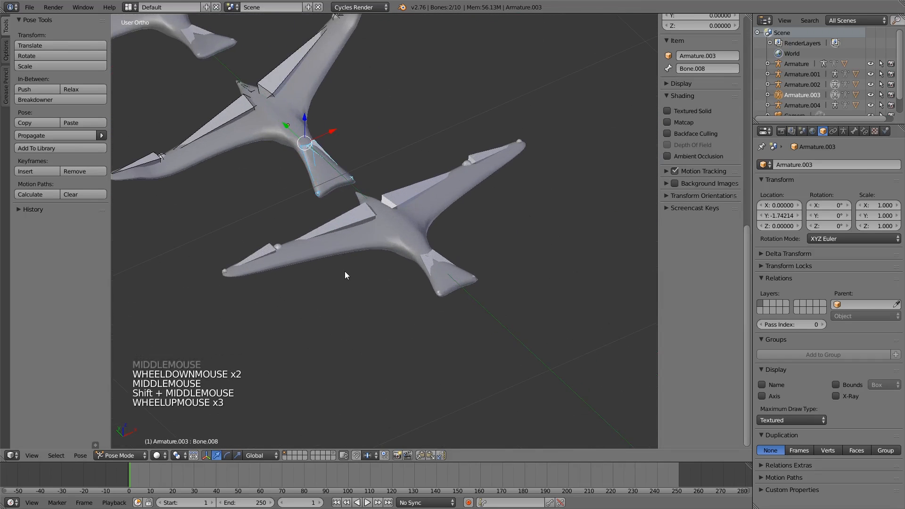
Put the fifth gull's armature in Pose Mode, then lower its inner right-wing bone and raise its inner left-wing bone.
{"action": "right_click", "coordinate": [352, 232]}
{"action": "left_click", "coordinate": [136, 458]}
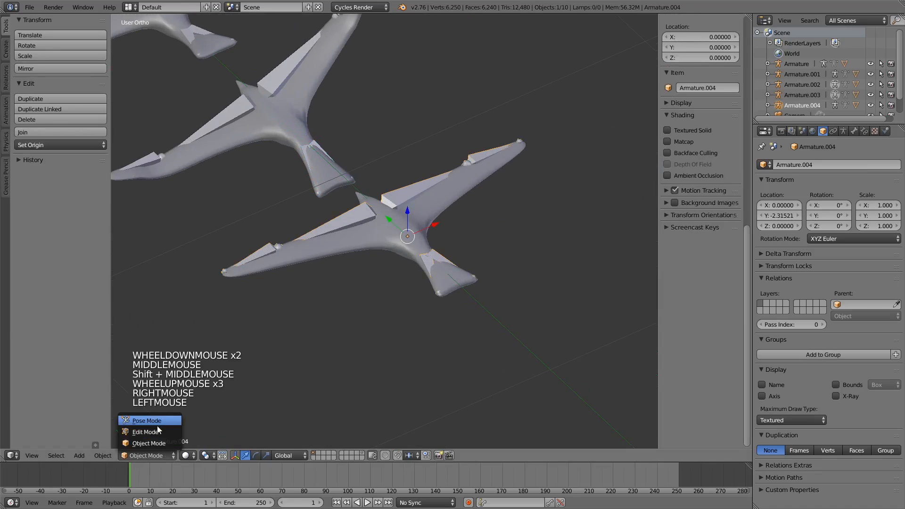
{"action": "right_click", "coordinate": [425, 187]}
{"action": "key", "text": "r"}
{"action": "key", "text": "r"}
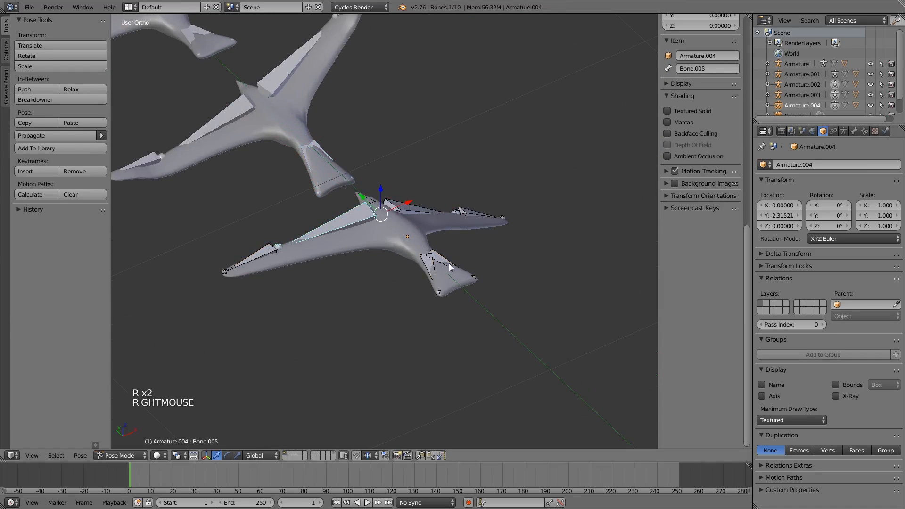
{"action": "key", "text": "r"}
{"action": "key", "text": "r"}
{"action": "left_click", "coordinate": [420, 267]}
Twist the fifth gull's outer left-wing bone about 45° and its outer right-wing bone about 54° around their local Y axes.
{"action": "right_click", "coordinate": [272, 231]}
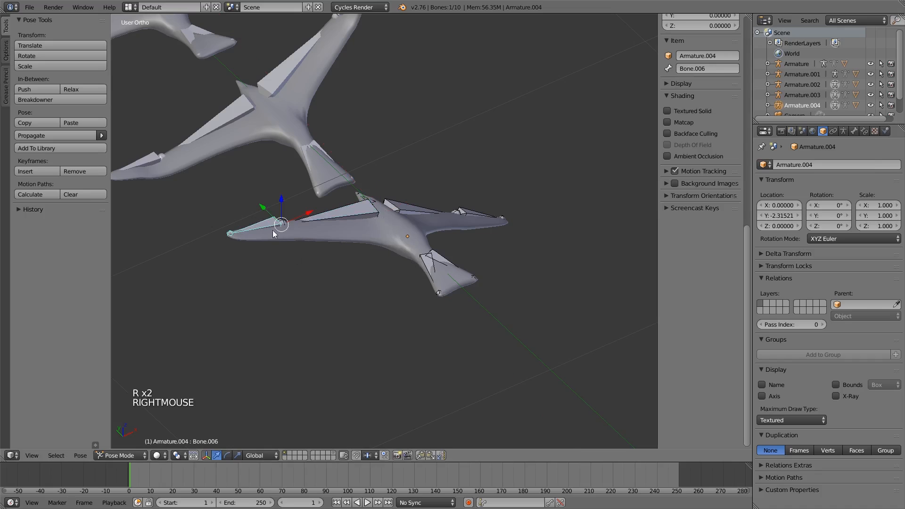
{"action": "key", "text": "r"}
{"action": "key", "text": "y"}
{"action": "key", "text": "y"}
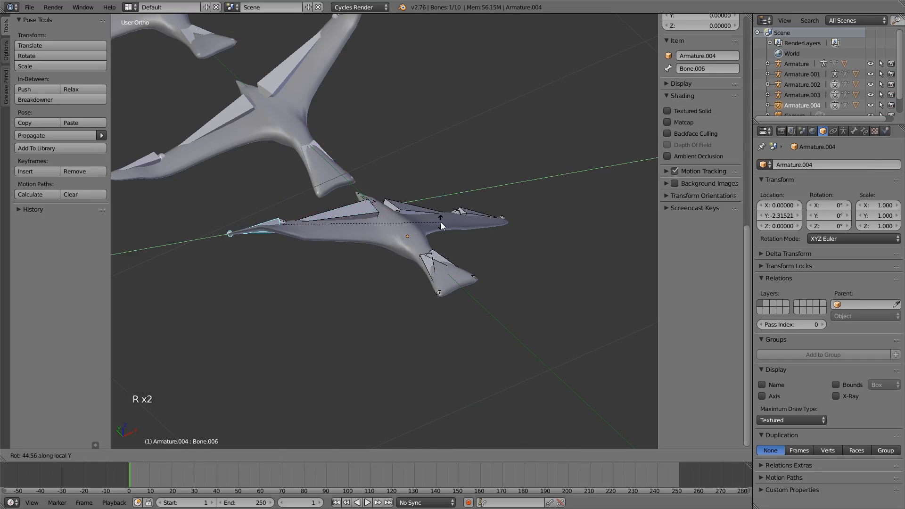
{"action": "left_click", "coordinate": [442, 227]}
{"action": "key", "text": "r"}
{"action": "key", "text": "r"}
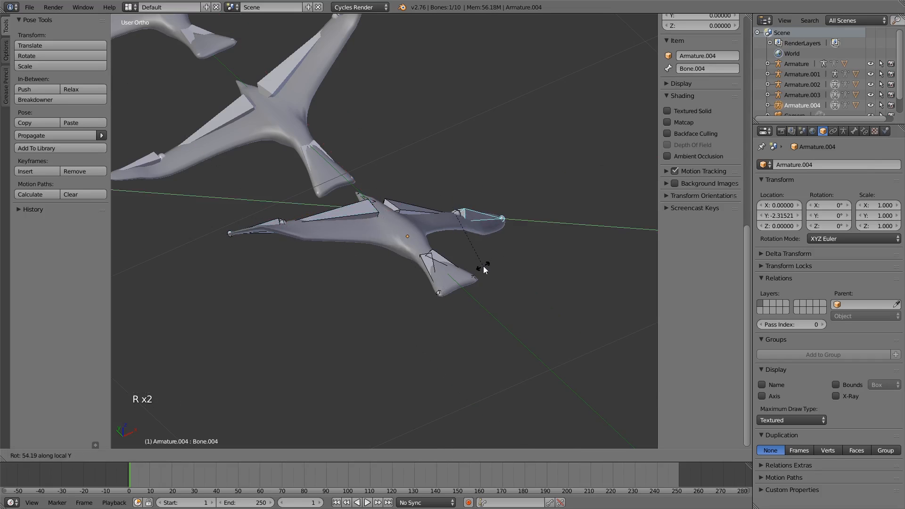
{"action": "left_click", "coordinate": [487, 258]}
Select both tail bones of the fifth gull and rotate them together.
{"action": "right_click", "coordinate": [437, 269]}
{"action": "right_click", "coordinate": [458, 268], "text": "shift"}
{"action": "key", "text": "r"}
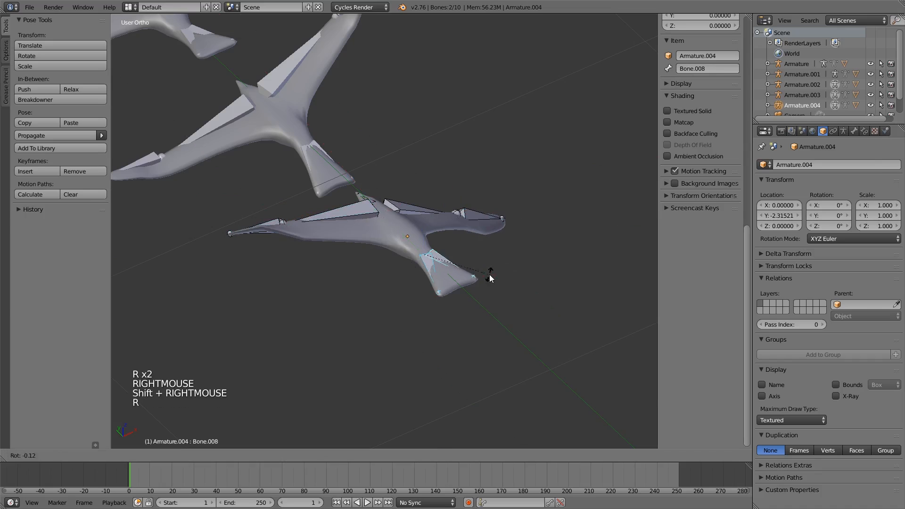
{"action": "left_click", "coordinate": [352, 313]}
Turn the fifth gull's head bone with a free trackball rotation and refine its angle from another viewpoint.
{"action": "middle_click_drag", "start_coordinate": [353, 313], "coordinate": [415, 262]}
{"action": "right_click", "coordinate": [467, 246]}
{"action": "key", "text": "r"}
{"action": "key", "text": "r"}
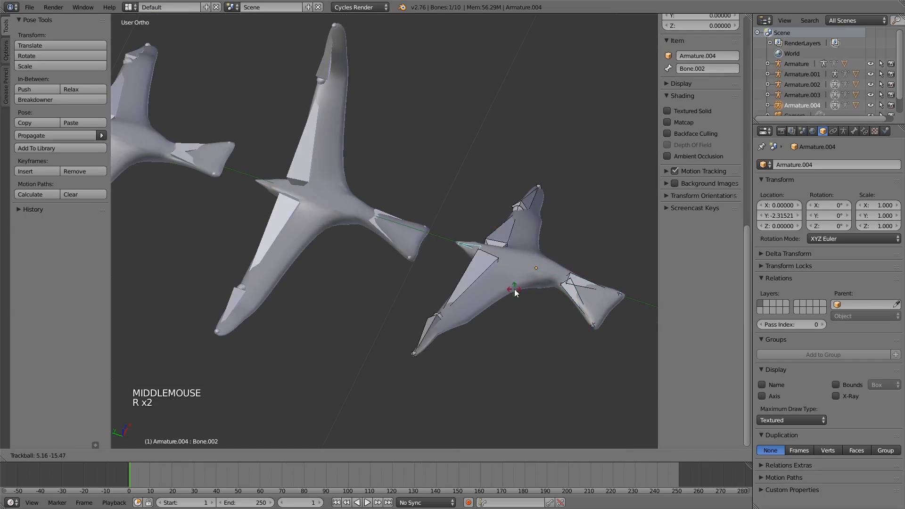
{"action": "left_click", "coordinate": [519, 315]}
{"action": "middle_click_drag", "start_coordinate": [520, 315], "coordinate": [576, 175]}
{"action": "key", "text": "r"}
{"action": "left_click", "coordinate": [540, 264]}
Return the fifth gull's armature from Pose Mode to Object Mode.
{"action": "middle_click_drag", "start_coordinate": [540, 264], "coordinate": [453, 326]}
{"action": "scroll", "coordinate": [479, 250], "scroll_direction": "down", "scroll_amount": 3}
{"action": "middle_click_drag", "start_coordinate": [453, 325], "coordinate": [425, 350], "text": "shift"}
{"action": "key", "text": "Tab"}
{"action": "scroll", "coordinate": [424, 373], "scroll_direction": "down", "scroll_amount": 3}
{"action": "scroll", "coordinate": [425, 350], "scroll_direction": "down", "scroll_amount": 1}
{"action": "key", "text": "Tab"}
{"action": "scroll", "coordinate": [431, 347], "scroll_direction": "up", "scroll_amount": 1}
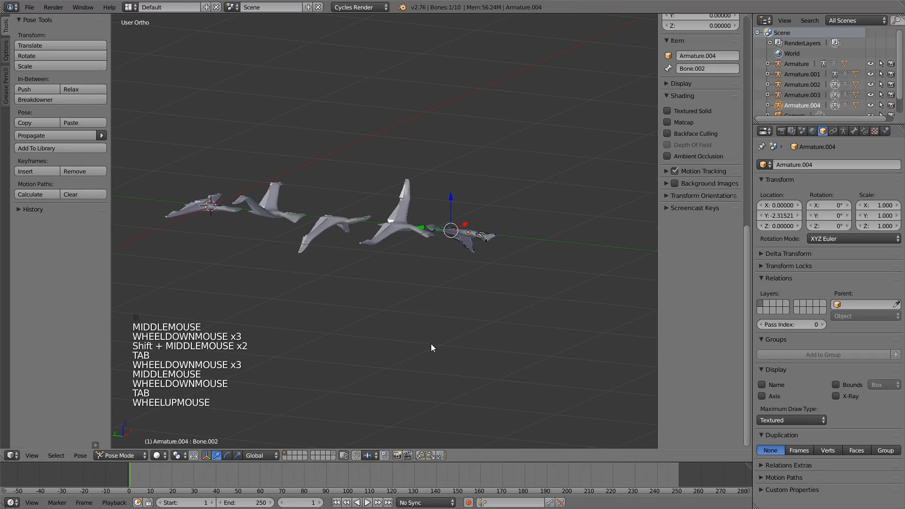
{"action": "left_click", "coordinate": [130, 454]}
{"action": "left_click", "coordinate": [117, 443]}
Select the first gull's mesh and place its Armature modifier above the Subdivision Surface modifier.
{"action": "middle_click_drag", "start_coordinate": [328, 318], "coordinate": [521, 324]}
{"action": "scroll", "coordinate": [380, 354], "scroll_direction": "up", "scroll_amount": 4}
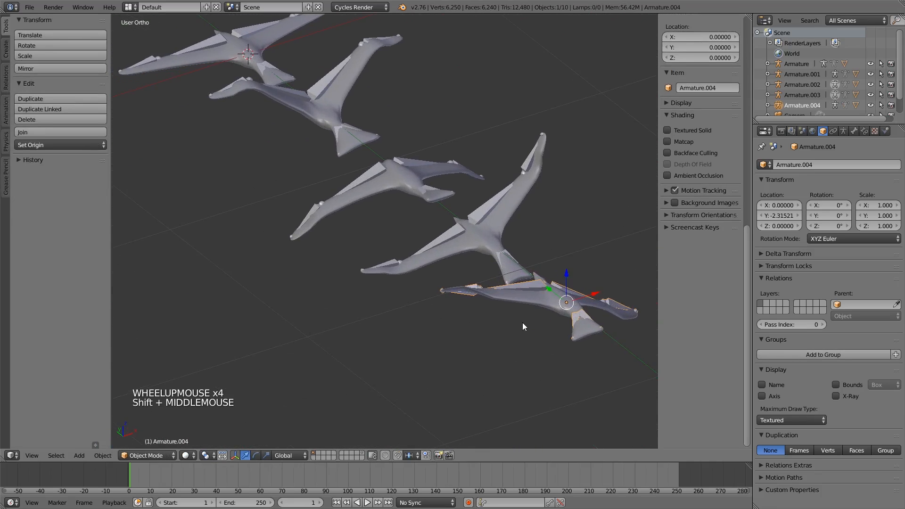
{"action": "scroll", "coordinate": [522, 327], "scroll_direction": "down", "scroll_amount": 3}
{"action": "middle_click_drag", "start_coordinate": [432, 165], "coordinate": [486, 256]}
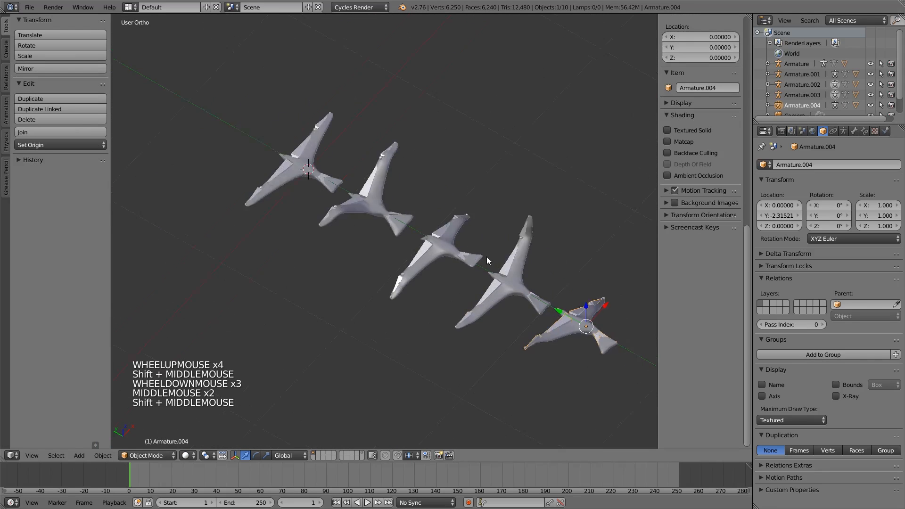
{"action": "scroll", "coordinate": [251, 123], "scroll_direction": "up", "scroll_amount": 4}
{"action": "right_click", "coordinate": [285, 111]}
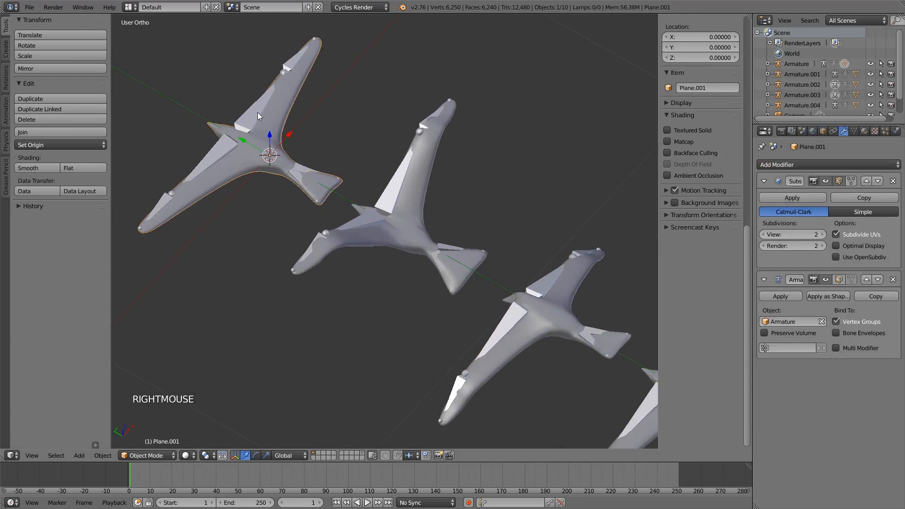
{"action": "right_click", "coordinate": [258, 112], "text": "shift"}
{"action": "scroll", "coordinate": [290, 100], "scroll_direction": "down", "scroll_amount": 2}
{"action": "middle_click_drag", "start_coordinate": [295, 105], "coordinate": [411, 201], "text": "shift"}
{"action": "right_click", "coordinate": [369, 191]}
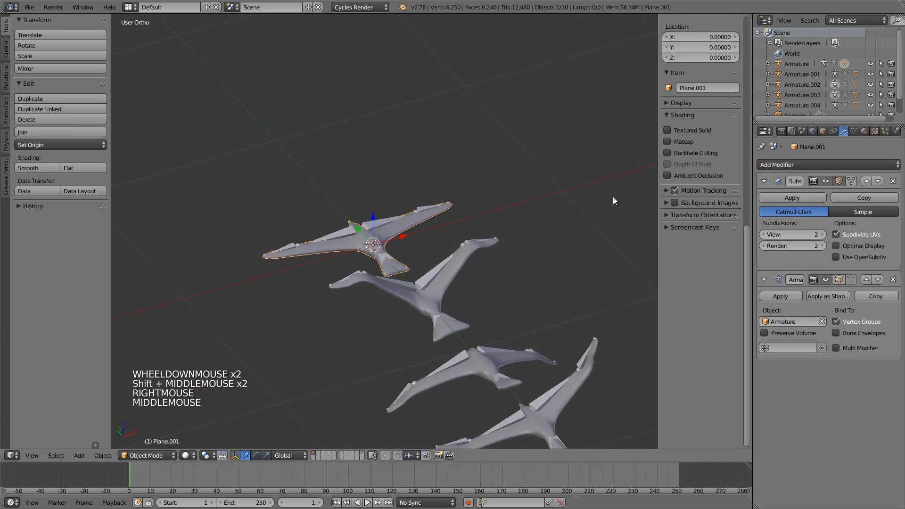
{"action": "left_click", "coordinate": [867, 280]}
{"action": "middle_click_drag", "start_coordinate": [452, 226], "coordinate": [415, 213]}
{"action": "scroll", "coordinate": [431, 214], "scroll_direction": "up", "scroll_amount": 2}
{"action": "scroll", "coordinate": [431, 215], "scroll_direction": "up", "scroll_amount": 4}
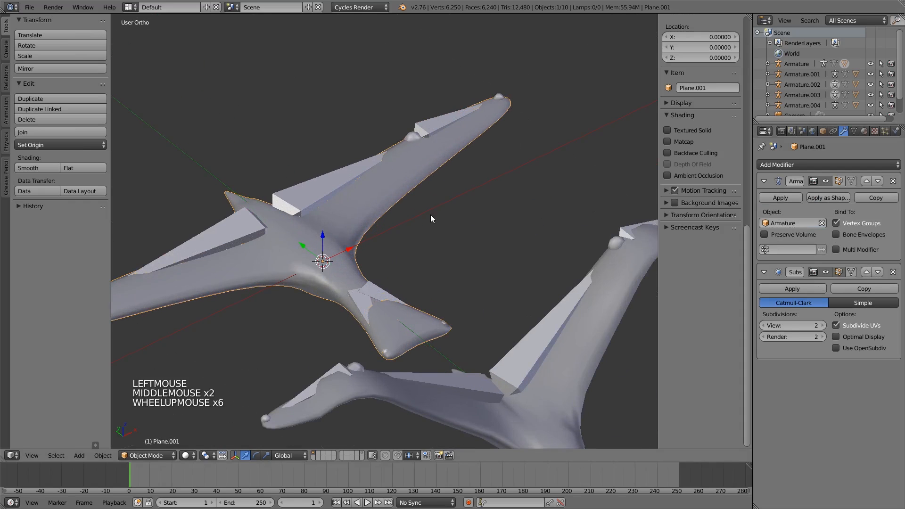
Apply the first gull's Armature modifier from the top of the stack and delete that gull's armature.
{"action": "scroll", "coordinate": [431, 214], "scroll_direction": "down", "scroll_amount": 3}
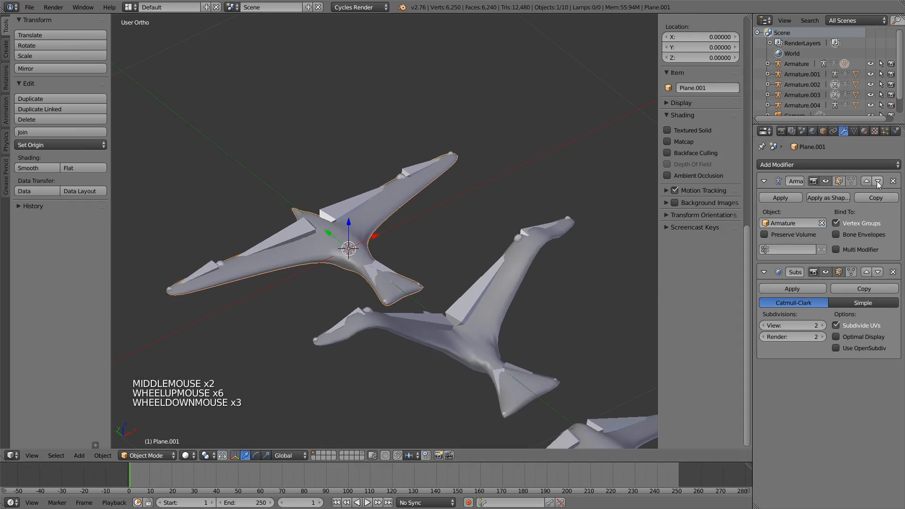
{"action": "left_click", "coordinate": [878, 182]}
{"action": "left_click", "coordinate": [867, 280]}
{"action": "left_click", "coordinate": [792, 199]}
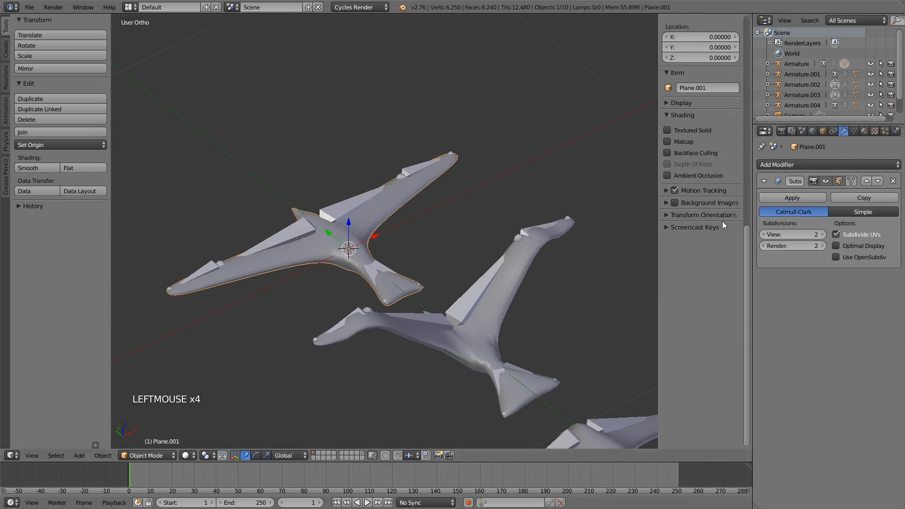
{"action": "right_click", "coordinate": [371, 190]}
{"action": "key", "text": "x"}
{"action": "left_click", "coordinate": [372, 189]}
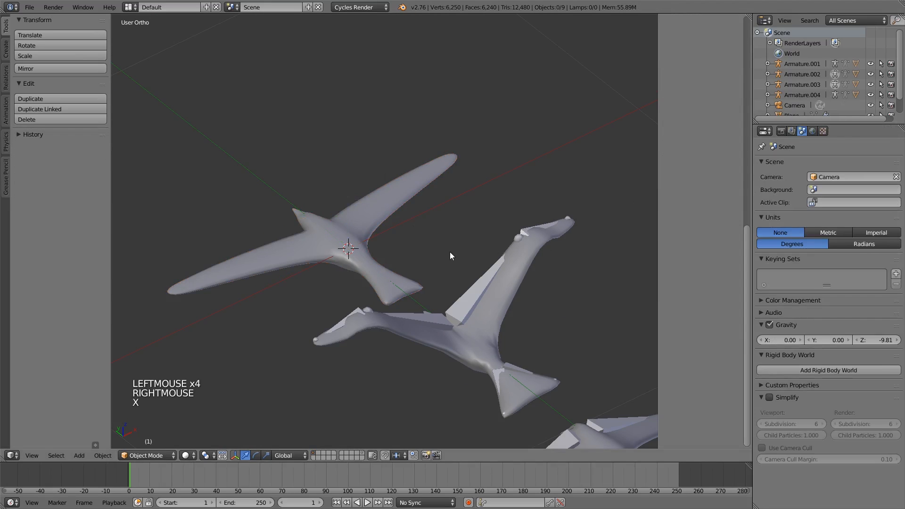
Apply the second gull's Armature modifier ahead of its Subdivision Surface modifier and delete that gull's armature.
{"action": "right_click", "coordinate": [510, 272]}
{"action": "left_click", "coordinate": [871, 279]}
{"action": "left_click", "coordinate": [792, 197]}
{"action": "right_click", "coordinate": [497, 262]}
{"action": "key", "text": "x"}
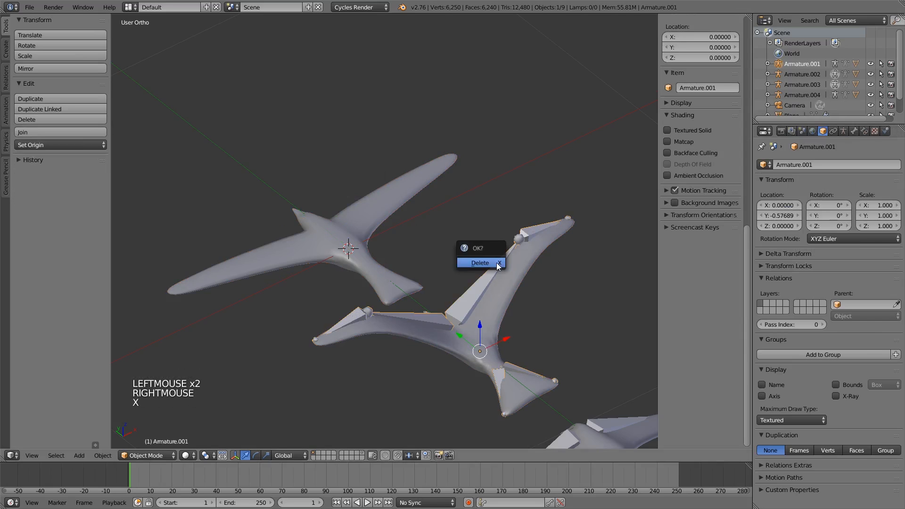
{"action": "left_click", "coordinate": [495, 263]}
Select the third gull's armature and switch it from Pose Mode to Object Mode.
{"action": "middle_click_drag", "start_coordinate": [470, 266], "coordinate": [505, 160], "text": "shift"}
{"action": "scroll", "coordinate": [505, 159], "scroll_direction": "down", "scroll_amount": 1, "text": "shift"}
{"action": "scroll", "coordinate": [485, 256], "scroll_direction": "down", "scroll_amount": 4}
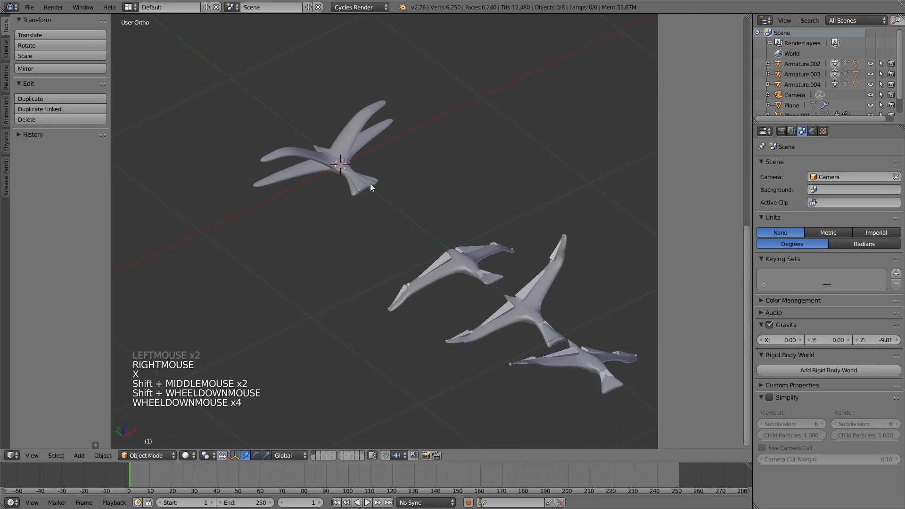
{"action": "middle_click_drag", "start_coordinate": [485, 256], "coordinate": [516, 211], "text": "shift"}
{"action": "scroll", "coordinate": [516, 211], "scroll_direction": "up", "scroll_amount": 2}
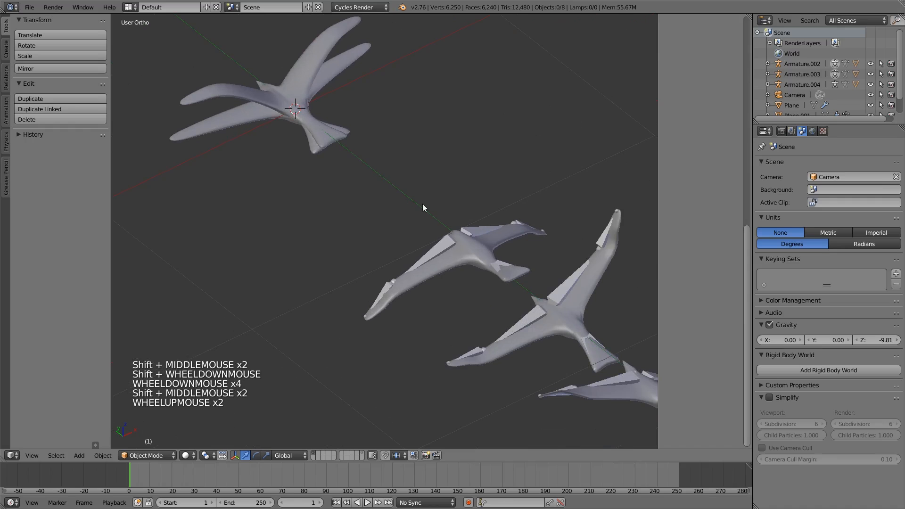
{"action": "right_click", "coordinate": [485, 234]}
{"action": "right_click", "coordinate": [481, 237]}
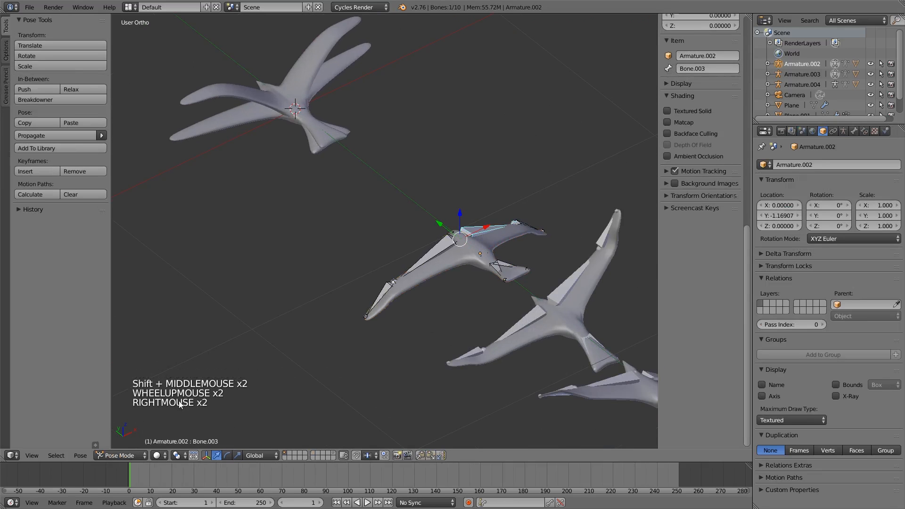
{"action": "left_click", "coordinate": [119, 456]}
{"action": "left_click", "coordinate": [121, 418]}
Apply the third gull's Armature modifier ahead of its Subdivision Surface modifier and delete that gull's armature.
{"action": "right_click", "coordinate": [466, 265]}
{"action": "left_click", "coordinate": [844, 132]}
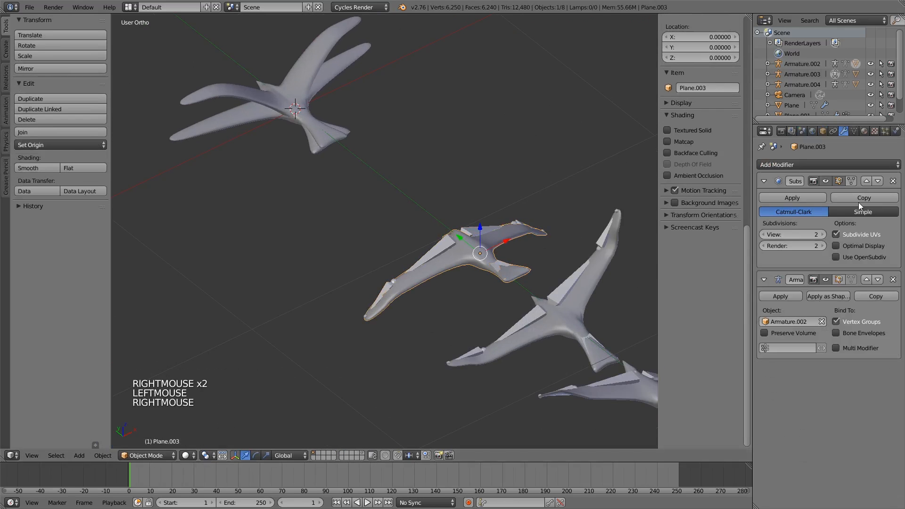
{"action": "left_click", "coordinate": [867, 279]}
{"action": "left_click", "coordinate": [767, 197]}
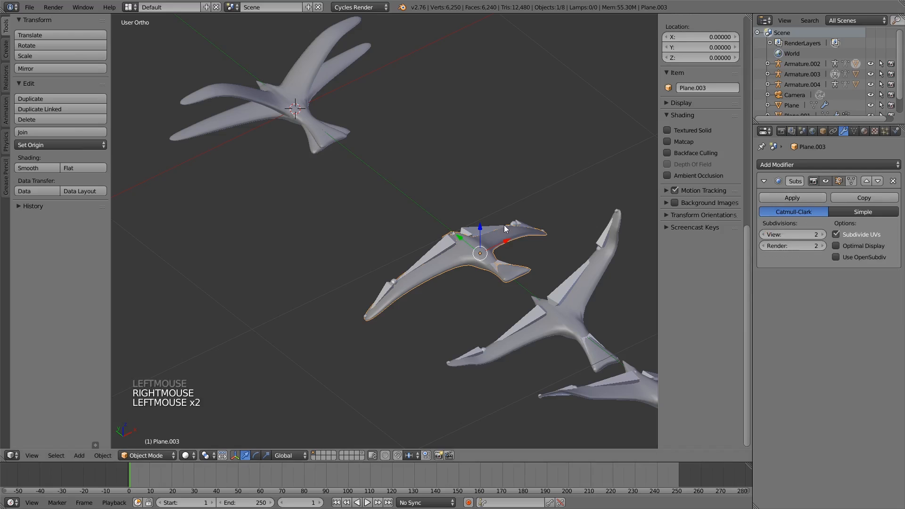
{"action": "right_click", "coordinate": [506, 229]}
{"action": "key", "text": "x"}
{"action": "left_click", "coordinate": [440, 235]}
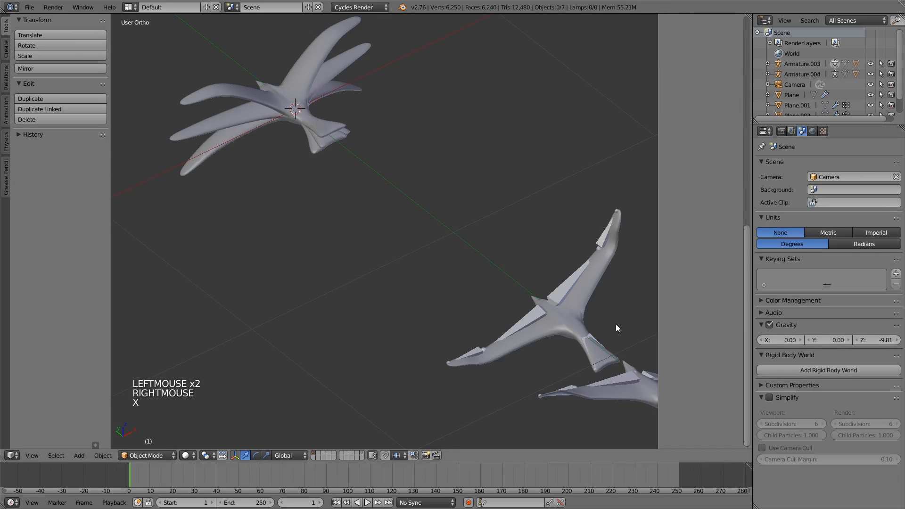
Move the fourth gull mesh's Armature modifier above the Subdivision Surface modifier and apply it.
{"action": "right_click", "coordinate": [595, 295]}
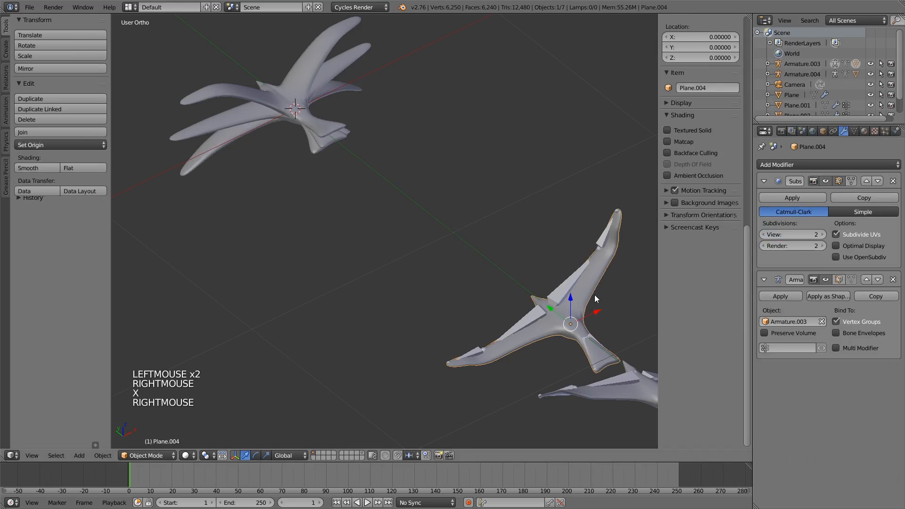
{"action": "left_click", "coordinate": [870, 279]}
{"action": "left_click", "coordinate": [792, 198]}
Switch the fourth gull's armature to Object Mode and delete it.
{"action": "right_click", "coordinate": [569, 282]}
{"action": "key", "text": "x"}
{"action": "left_click", "coordinate": [564, 281]}
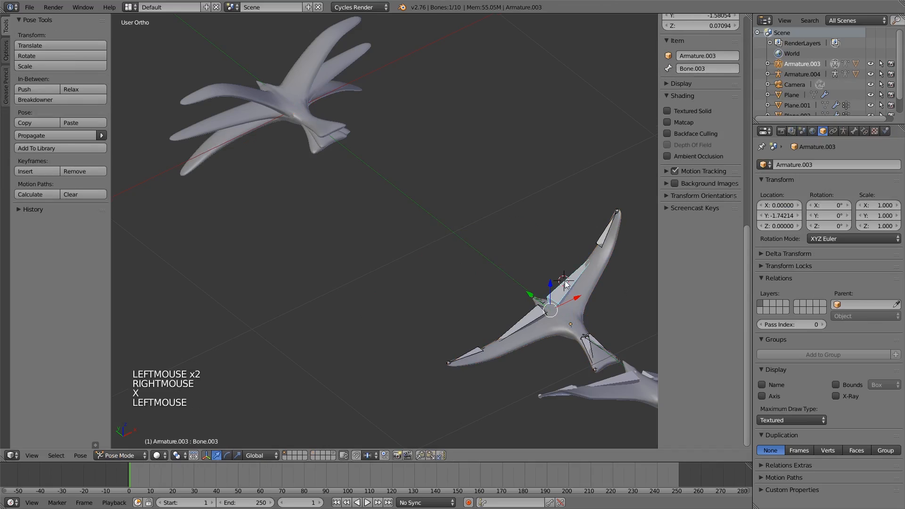
{"action": "right_click", "coordinate": [511, 253]}
{"action": "left_click", "coordinate": [118, 455]}
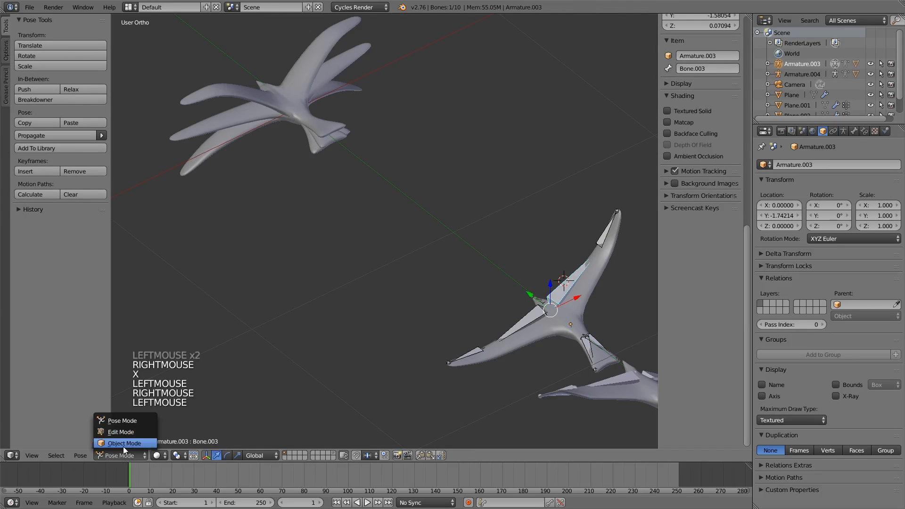
{"action": "left_click", "coordinate": [123, 444]}
{"action": "key", "text": "x"}
{"action": "left_click", "coordinate": [548, 189]}
Apply the fifth gull's Armature modifier ahead of its Subdivision Surface modifier and delete that gull's armature.
{"action": "middle_click_drag", "start_coordinate": [512, 177], "coordinate": [471, 158], "text": "shift"}
{"action": "scroll", "coordinate": [411, 272], "scroll_direction": "down", "scroll_amount": 3, "text": "shift"}
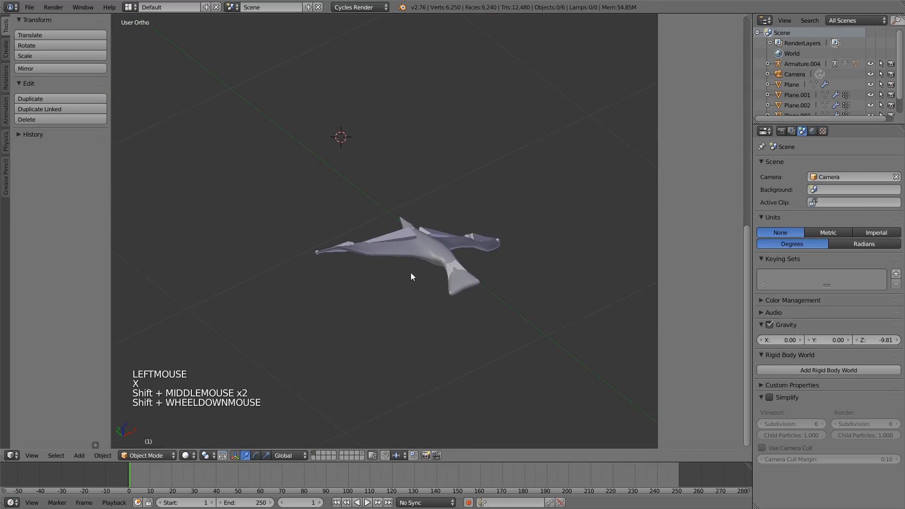
{"action": "right_click", "coordinate": [410, 230]}
{"action": "right_click", "coordinate": [420, 251]}
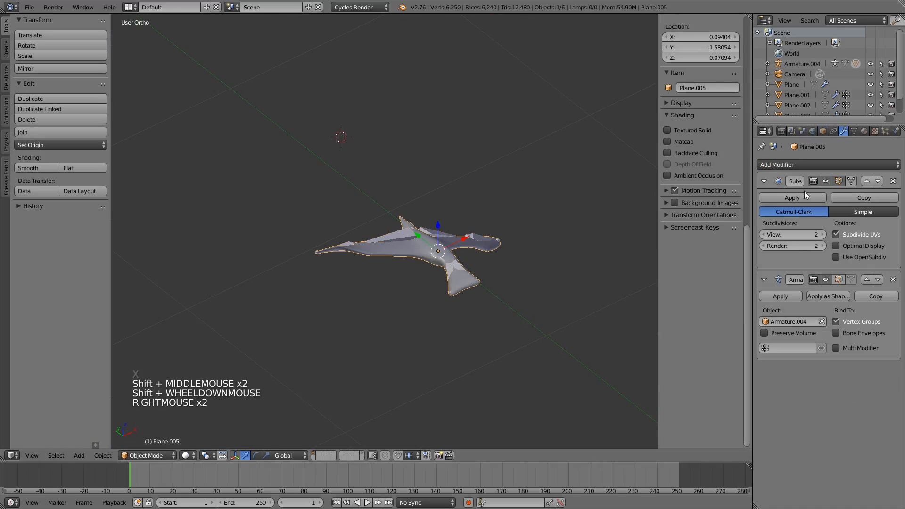
{"action": "left_click", "coordinate": [866, 280]}
{"action": "scroll", "coordinate": [526, 242], "scroll_direction": "up", "scroll_amount": 1}
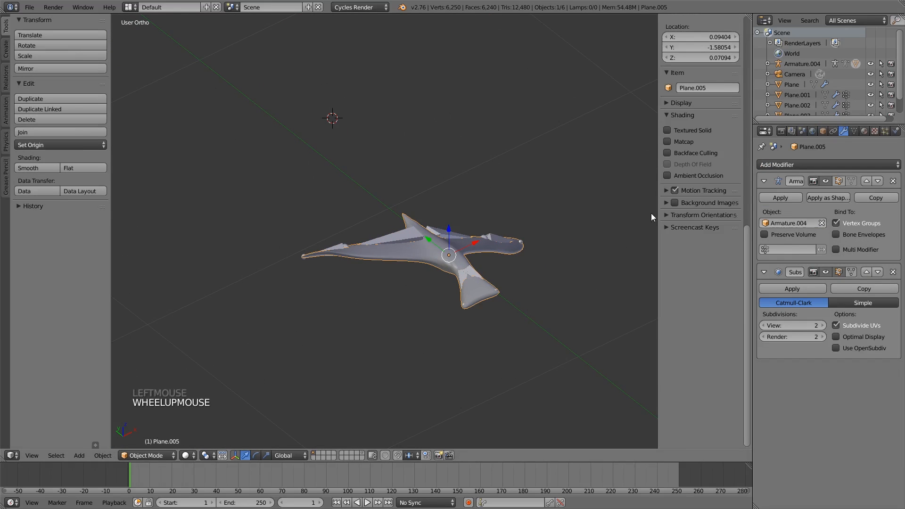
{"action": "left_click", "coordinate": [781, 198]}
{"action": "right_click", "coordinate": [406, 241]}
{"action": "key", "text": "x"}
{"action": "left_click", "coordinate": [406, 241]}
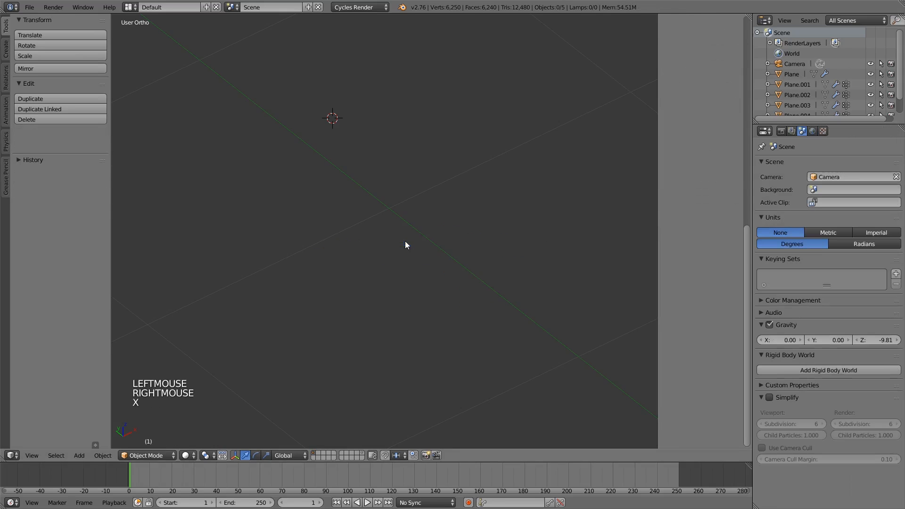
Examine the five gull meshes around the world origin from several angles and distances.
{"action": "scroll", "coordinate": [474, 266], "scroll_direction": "down", "scroll_amount": 8}
{"action": "scroll", "coordinate": [448, 288], "scroll_direction": "up", "scroll_amount": 1, "text": "shift"}
{"action": "scroll", "coordinate": [432, 305], "scroll_direction": "up", "scroll_amount": 5}
{"action": "middle_click_drag", "start_coordinate": [473, 264], "coordinate": [494, 292], "text": "shift"}
{"action": "scroll", "coordinate": [636, 250], "scroll_direction": "up", "scroll_amount": 3}
{"action": "scroll", "coordinate": [613, 245], "scroll_direction": "up", "scroll_amount": 3}
{"action": "scroll", "coordinate": [515, 232], "scroll_direction": "down", "scroll_amount": 6}
{"action": "middle_click_drag", "start_coordinate": [515, 232], "coordinate": [477, 264]}
{"action": "scroll", "coordinate": [439, 287], "scroll_direction": "up", "scroll_amount": 4}
{"action": "middle_click_drag", "start_coordinate": [476, 264], "coordinate": [418, 247]}
Try to move the second gull's mesh along the global Y axis and undo the move.
{"action": "right_click", "coordinate": [455, 267]}
{"action": "scroll", "coordinate": [455, 267], "scroll_direction": "down", "scroll_amount": 4}
{"action": "key", "text": "g"}
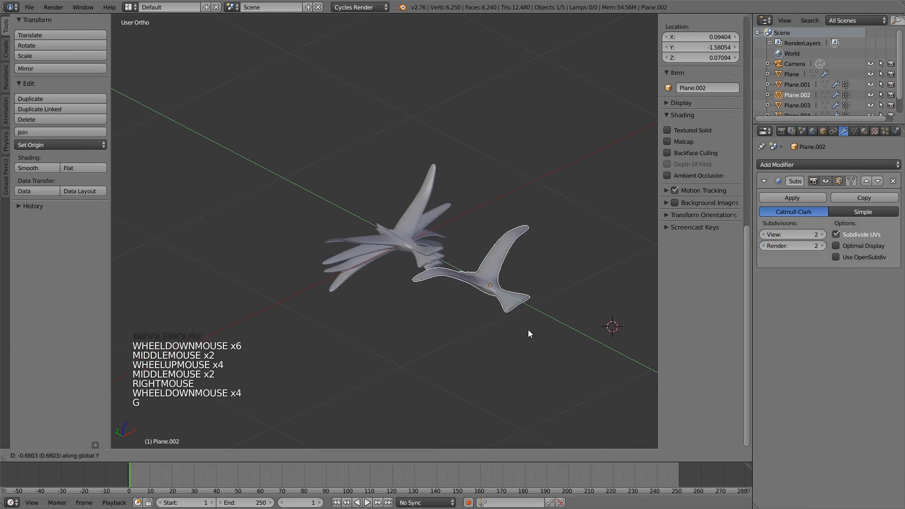
{"action": "left_click", "coordinate": [464, 295]}
{"action": "key", "text": "ctrl+z"}
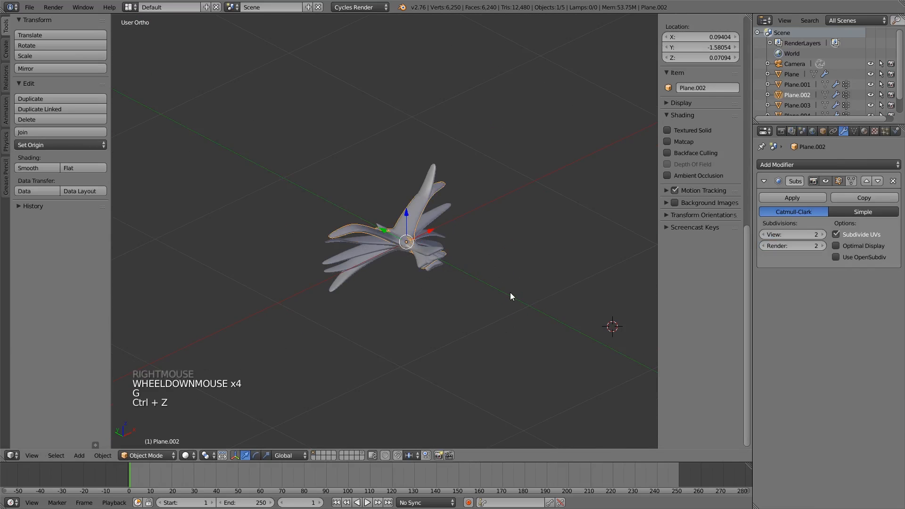
Snap the 3D cursor to the world origin.
{"action": "key", "text": "KP_7"}
{"action": "key", "text": "KP_5"}
{"action": "key", "text": "KP_5"}
{"action": "key", "text": "KP_5"}
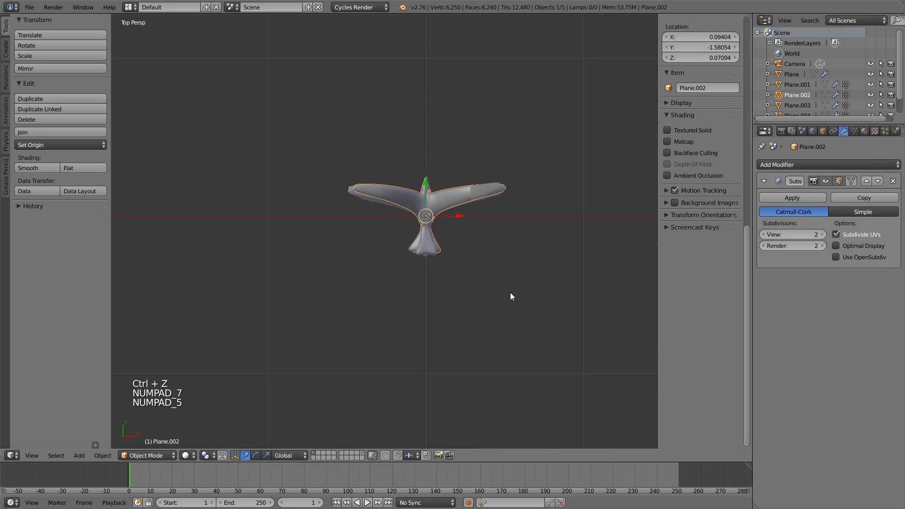
{"action": "scroll", "coordinate": [510, 296], "scroll_direction": "down", "scroll_amount": 1}
{"action": "middle_click_drag", "start_coordinate": [440, 250], "coordinate": [369, 324]}
{"action": "middle_click_drag", "start_coordinate": [411, 247], "coordinate": [387, 291]}
{"action": "scroll", "coordinate": [386, 291], "scroll_direction": "down", "scroll_amount": 3}
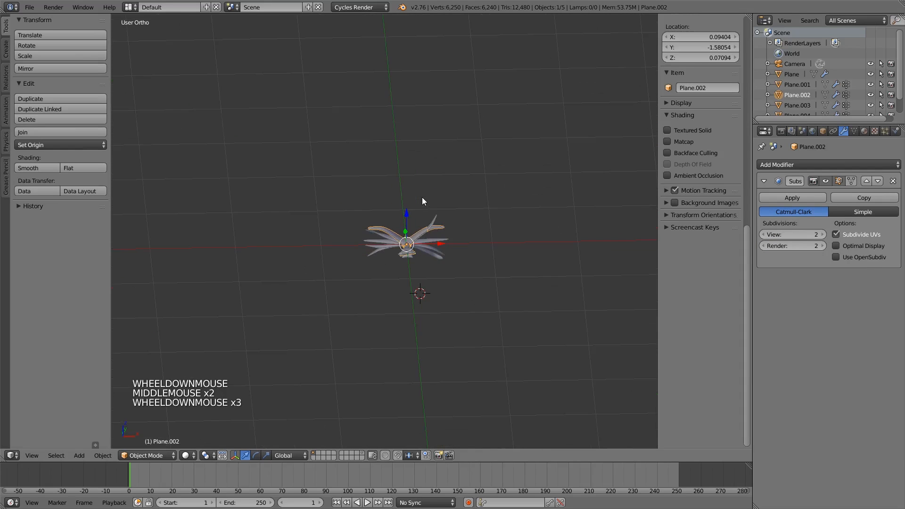
{"action": "key", "text": "shift+s"}
{"action": "left_click", "coordinate": [383, 282]}
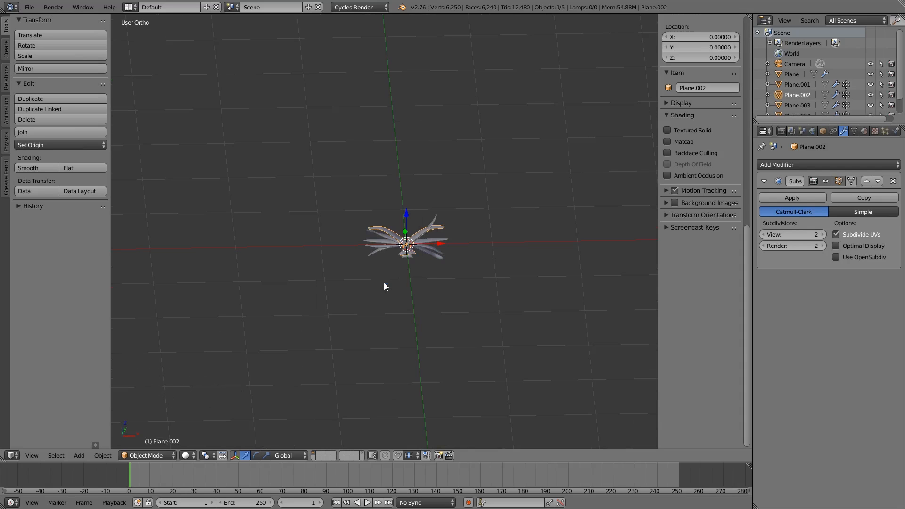
Add a Bezier circle at the world origin in perspective view and open it for editing.
{"action": "scroll", "coordinate": [501, 249], "scroll_direction": "down", "scroll_amount": 1}
{"action": "scroll", "coordinate": [544, 279], "scroll_direction": "up", "scroll_amount": 4}
{"action": "middle_click_drag", "start_coordinate": [501, 248], "coordinate": [516, 263]}
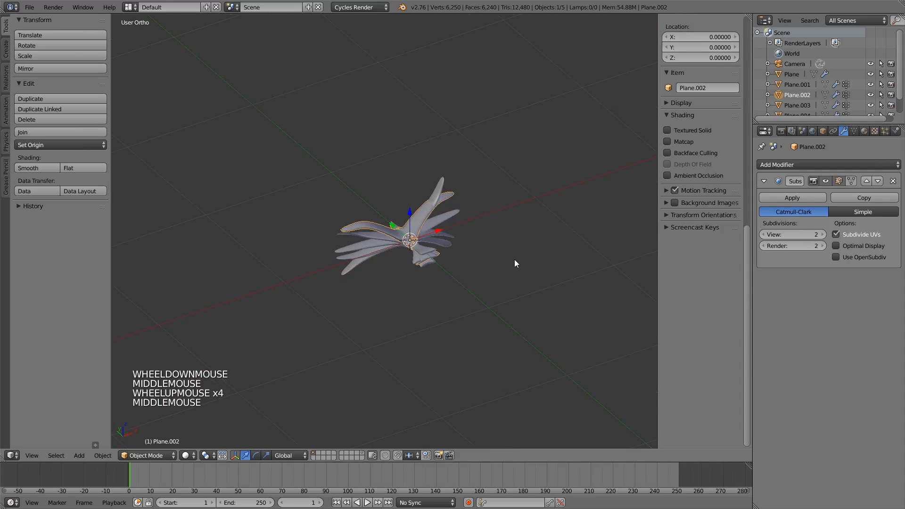
{"action": "key", "text": "KP_5"}
{"action": "key", "text": "shift+a"}
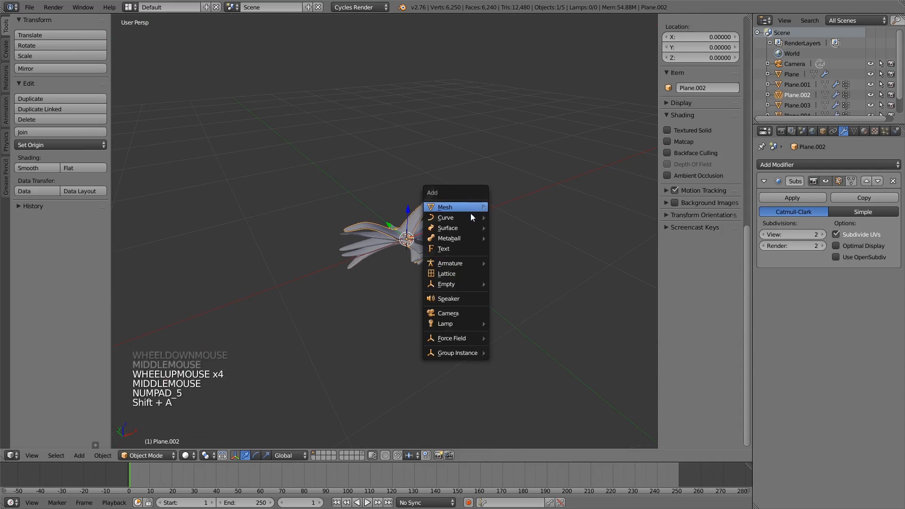
{"action": "mouse_move", "coordinate": [468, 218]}
{"action": "left_click", "coordinate": [515, 225]}
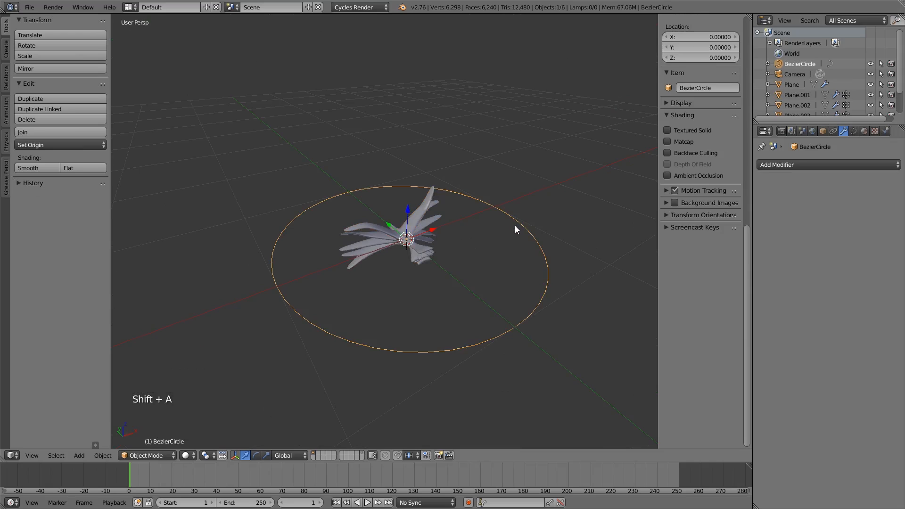
{"action": "key", "text": "Tab"}
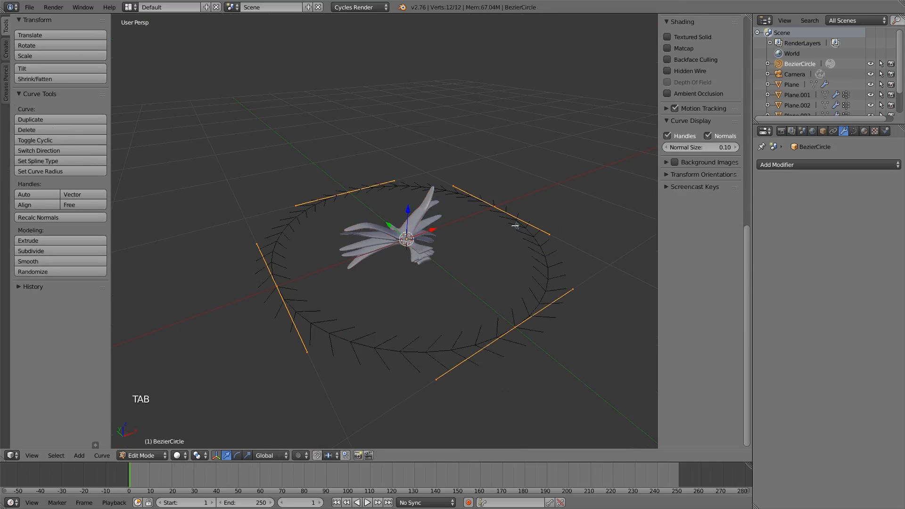
Try the Vector and Free handle types on all of the circle's points and undo the changes.
{"action": "key", "text": "v"}
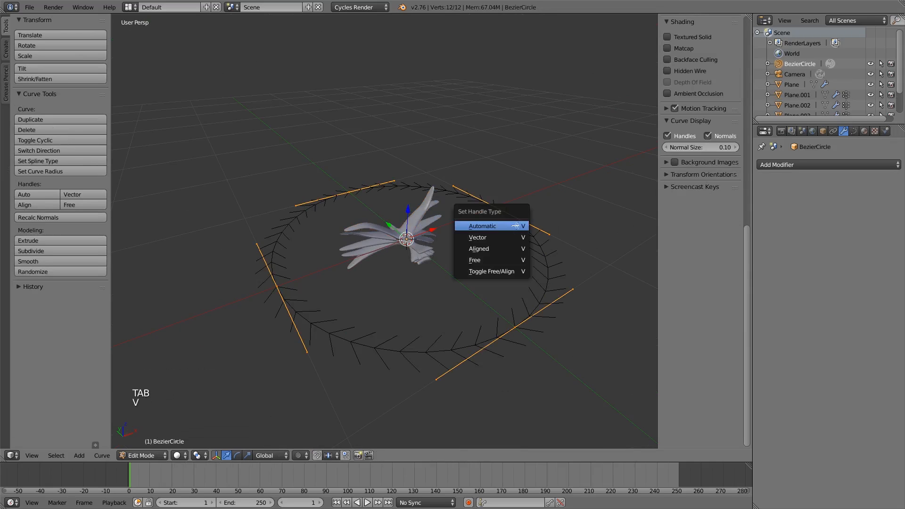
{"action": "left_click", "coordinate": [488, 237]}
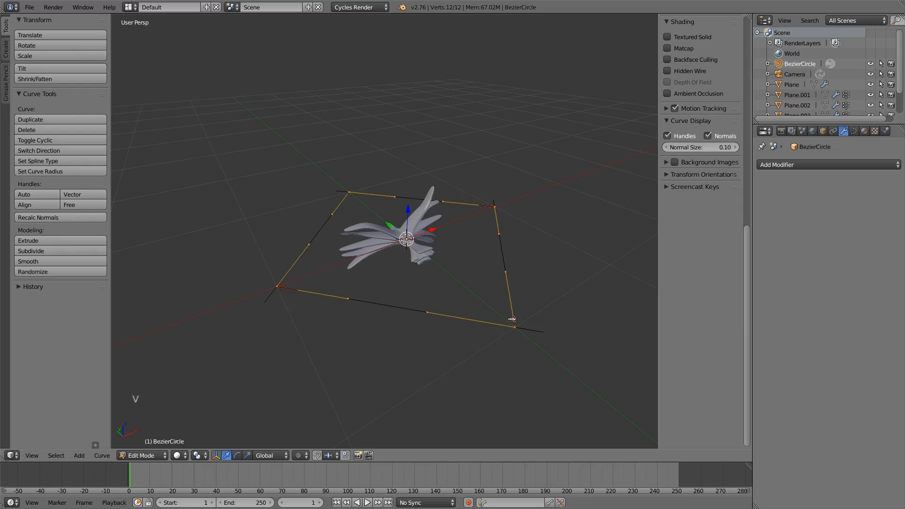
{"action": "key", "text": "v"}
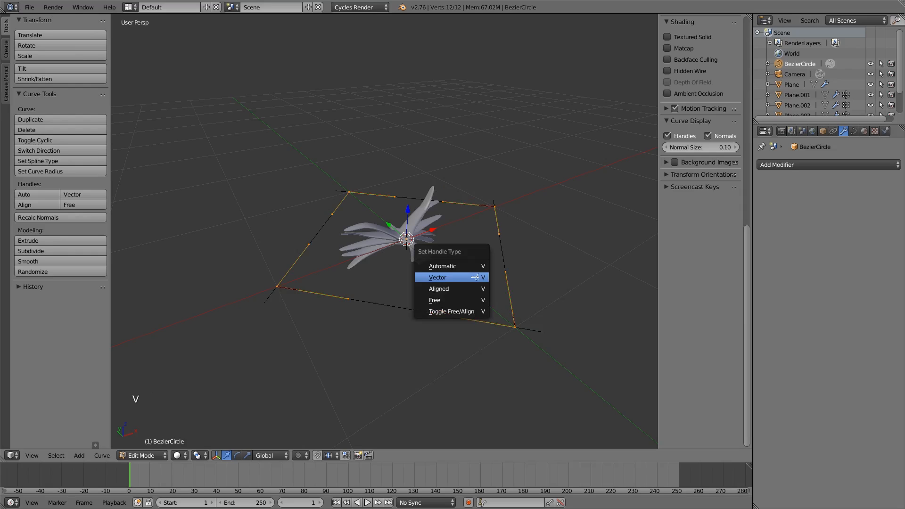
{"action": "left_click", "coordinate": [472, 300]}
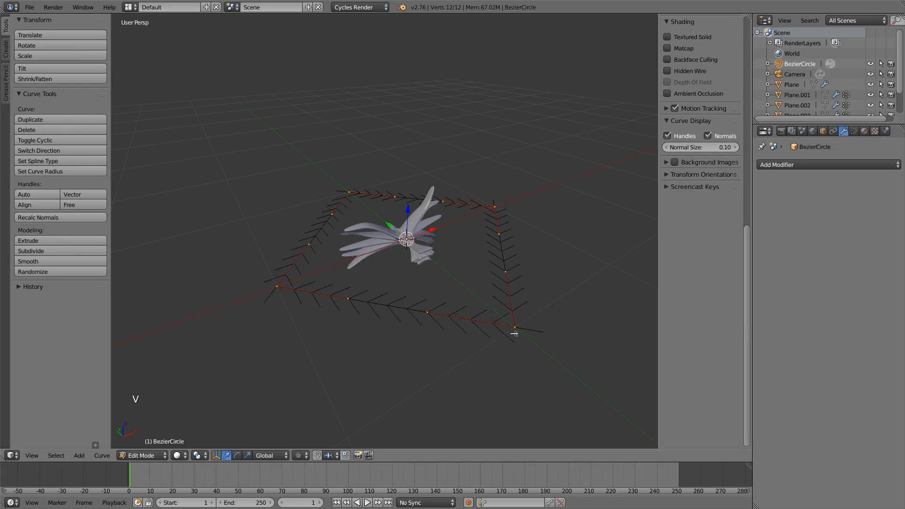
{"action": "key", "text": "ctrl+z"}
{"action": "key", "text": "ctrl+z"}
{"action": "key", "text": "ctrl+z"}
Set the handle type of all the circle's control points to Free.
{"action": "key", "text": "v"}
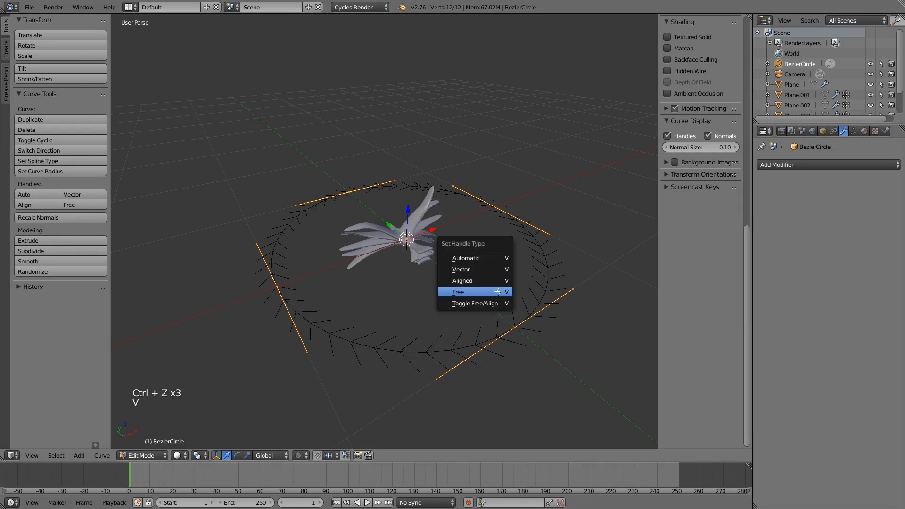
{"action": "left_click", "coordinate": [498, 291]}
{"action": "right_click", "coordinate": [516, 326]}
{"action": "key", "text": "r"}
{"action": "key", "text": "r"}
{"action": "right_click", "coordinate": [497, 209]}
{"action": "key", "text": "r"}
{"action": "right_click", "coordinate": [587, 230]}
{"action": "right_click", "coordinate": [554, 228]}
{"action": "key", "text": "g"}
{"action": "right_click", "coordinate": [537, 298]}
Toggle the curve's cyclic state to open the circle.
{"action": "scroll", "coordinate": [536, 298], "scroll_direction": "down", "scroll_amount": 4}
{"action": "scroll", "coordinate": [536, 298], "scroll_direction": "up", "scroll_amount": 2}
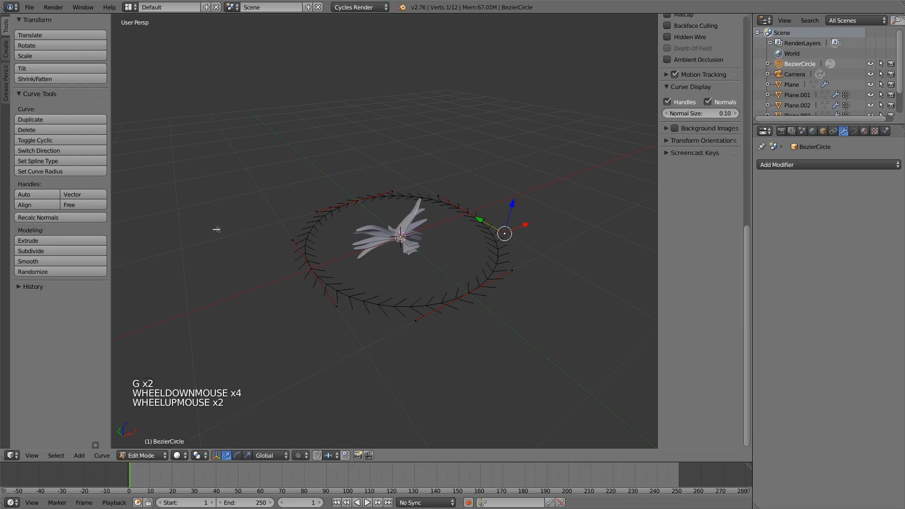
{"action": "left_click", "coordinate": [52, 140]}
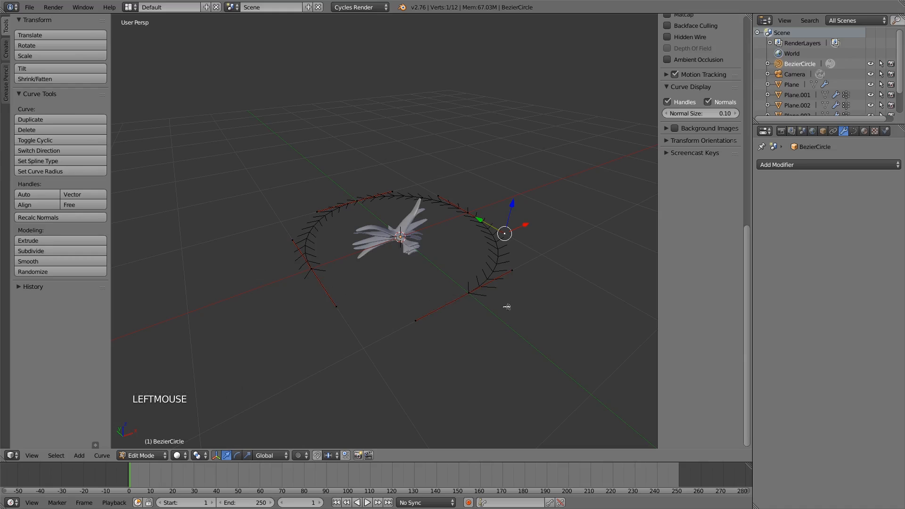
Duplicate the whole open circle three times upward along the Z axis to stack four loops.
{"action": "key", "text": "a"}
{"action": "key", "text": "a"}
{"action": "key", "text": "a"}
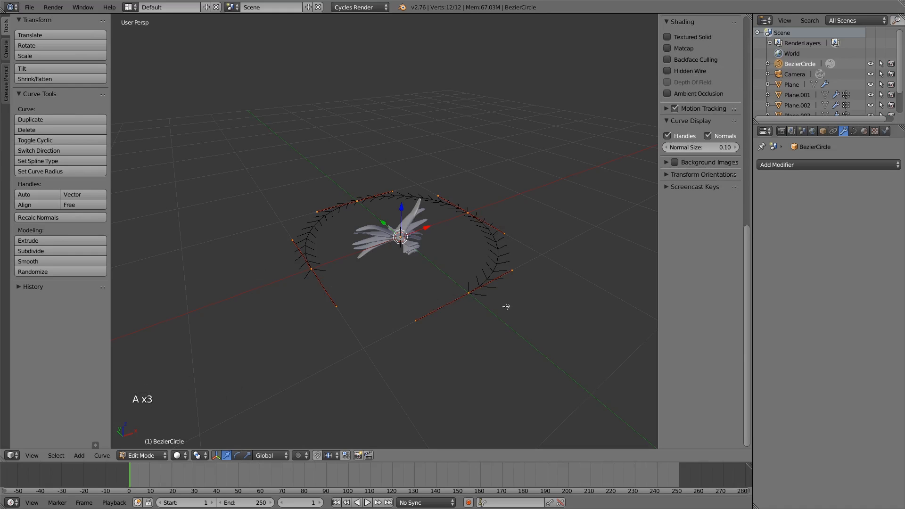
{"action": "scroll", "coordinate": [506, 307], "scroll_direction": "down", "scroll_amount": 1}
{"action": "middle_click_drag", "start_coordinate": [506, 307], "coordinate": [505, 283]}
{"action": "scroll", "coordinate": [507, 285], "scroll_direction": "up", "scroll_amount": 1}
{"action": "key", "text": "shift+d"}
{"action": "key", "text": "z"}
{"action": "left_click", "coordinate": [552, 285]}
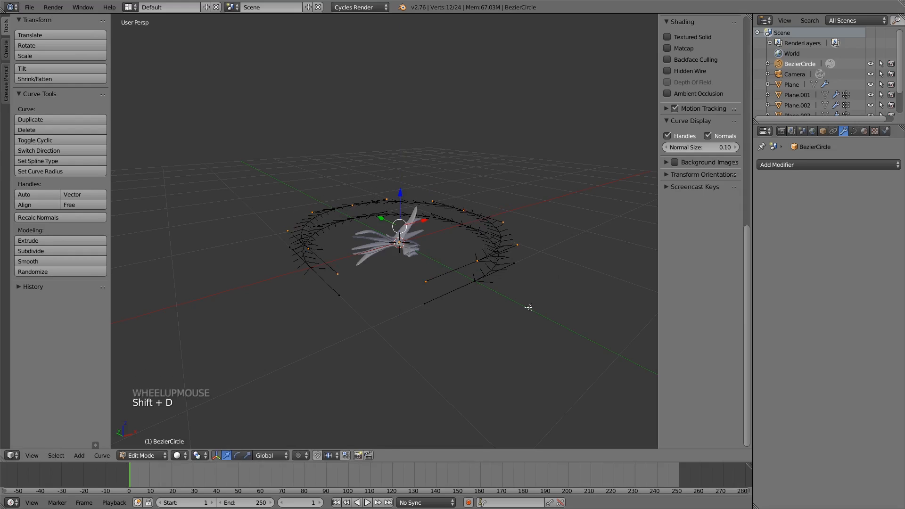
{"action": "key", "text": "shift+d"}
{"action": "key", "text": "z"}
{"action": "left_click", "coordinate": [546, 293]}
{"action": "key", "text": "shift+d"}
{"action": "key", "text": "z"}
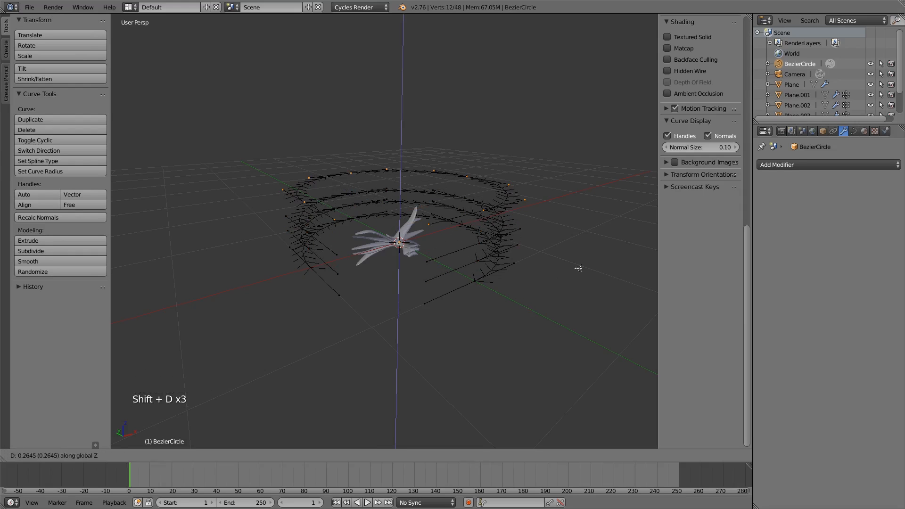
{"action": "left_click", "coordinate": [578, 277]}
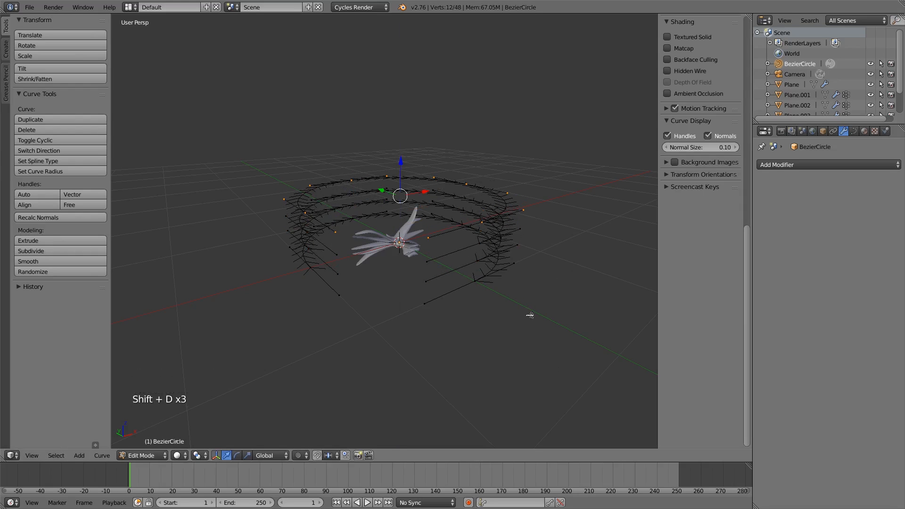
Join the open ends of the lowest loop and the loop above it with a curve segment.
{"action": "right_click", "coordinate": [482, 290]}
{"action": "mouse_move", "coordinate": [344, 281]}
{"action": "middle_mouse_down"}
{"action": "mouse_move", "coordinate": [325, 278]}
{"action": "mouse_move", "coordinate": [347, 264]}
{"action": "middle_mouse_up"}
{"action": "right_click", "coordinate": [484, 303], "text": "shift"}
{"action": "key", "text": "f"}
{"action": "middle_click_drag", "start_coordinate": [484, 303], "coordinate": [474, 330]}
Join the open ends of the second and third loops with a curve segment.
{"action": "right_click", "coordinate": [486, 297]}
{"action": "right_click", "coordinate": [326, 241], "text": "shift"}
{"action": "middle_click_drag", "start_coordinate": [552, 291], "coordinate": [490, 275]}
{"action": "right_click", "coordinate": [467, 263]}
{"action": "middle_click_drag", "start_coordinate": [474, 331], "coordinate": [525, 325]}
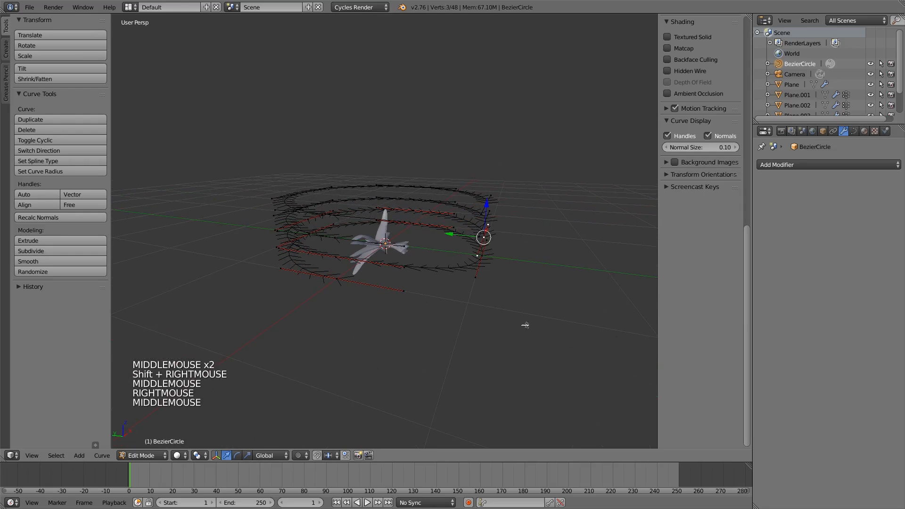
{"action": "right_click", "coordinate": [337, 238], "text": "shift"}
{"action": "middle_click_drag", "start_coordinate": [337, 237], "coordinate": [486, 272]}
{"action": "key", "text": "f"}
Join the third loop to the top loop to complete the spiral and return to Object Mode.
{"action": "right_click", "coordinate": [486, 231]}
{"action": "right_click", "coordinate": [489, 236]}
{"action": "right_click", "coordinate": [329, 235], "text": "shift"}
{"action": "key", "text": "f"}
{"action": "middle_click_drag", "start_coordinate": [570, 298], "coordinate": [490, 310]}
{"action": "key", "text": "a"}
{"action": "key", "text": "a"}
{"action": "key", "text": "a"}
{"action": "key", "text": "Tab"}
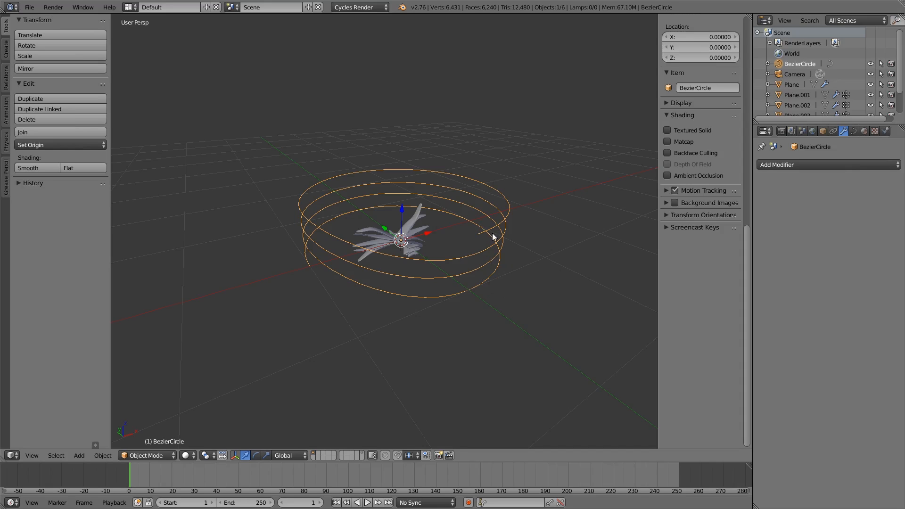
Reopen the spiral curve for editing and set the transform pivot point to the 3D Cursor.
{"action": "key", "text": "Tab"}
{"action": "mouse_move", "coordinate": [510, 280]}
{"action": "middle_mouse_down"}
{"action": "mouse_move", "coordinate": [533, 303]}
{"action": "mouse_move", "coordinate": [504, 272]}
{"action": "middle_mouse_up"}
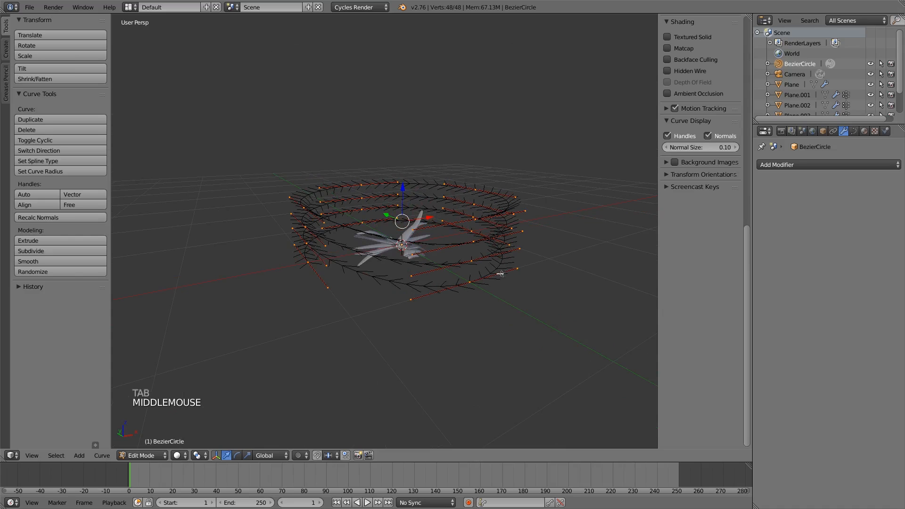
{"action": "left_click", "coordinate": [205, 456]}
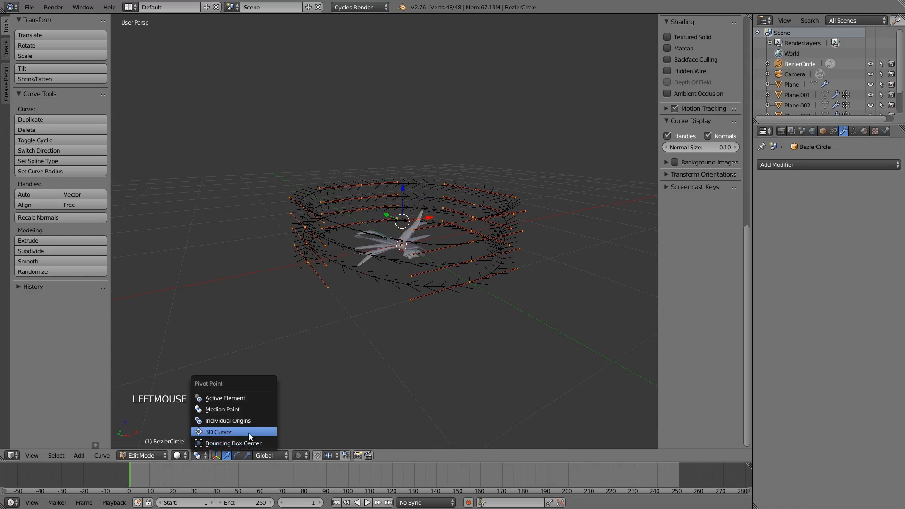
{"action": "left_click", "coordinate": [222, 428]}
{"action": "middle_click_drag", "start_coordinate": [443, 364], "coordinate": [503, 335]}
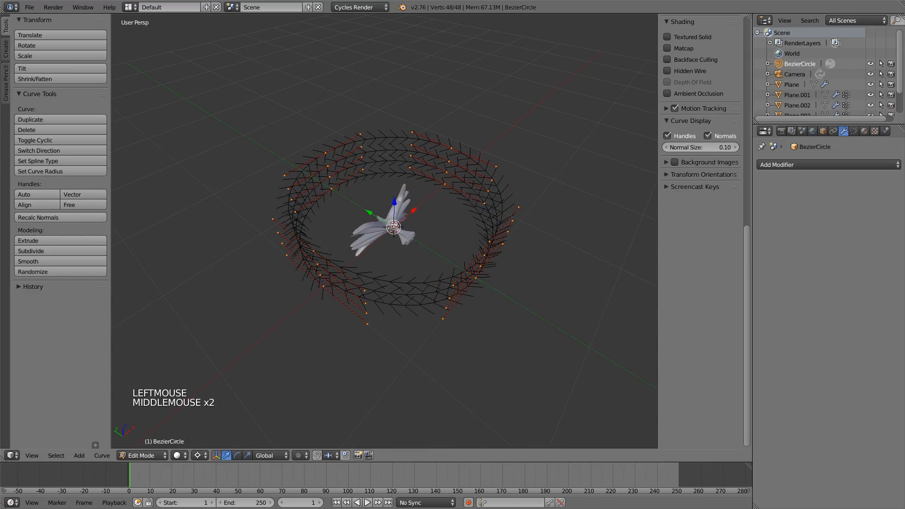
{"action": "scroll", "coordinate": [564, 370], "scroll_direction": "down", "scroll_amount": 4}
{"action": "middle_click_drag", "start_coordinate": [564, 369], "coordinate": [539, 325]}
{"action": "key", "text": "s"}
{"action": "key", "text": "s"}
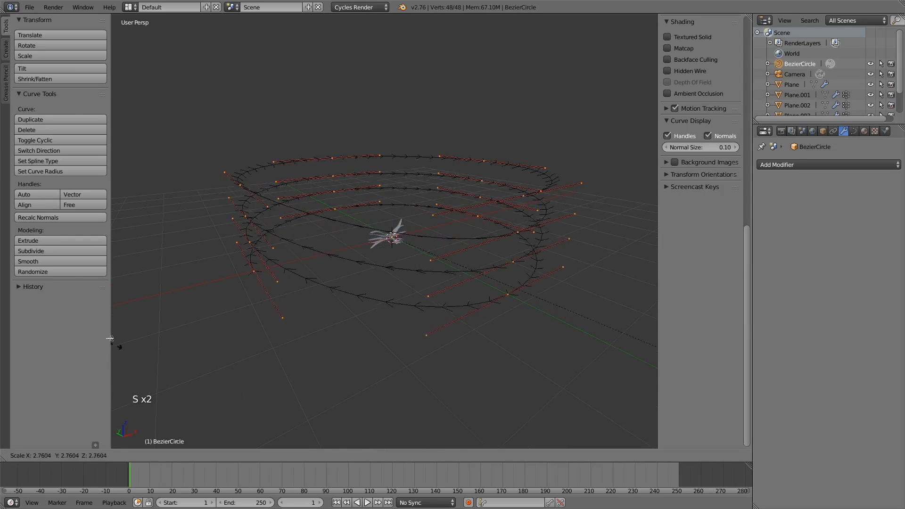
{"action": "right_click", "coordinate": [649, 333]}
Enable proportional editing in Connected mode for the spiral curve.
{"action": "left_click", "coordinate": [299, 455]}
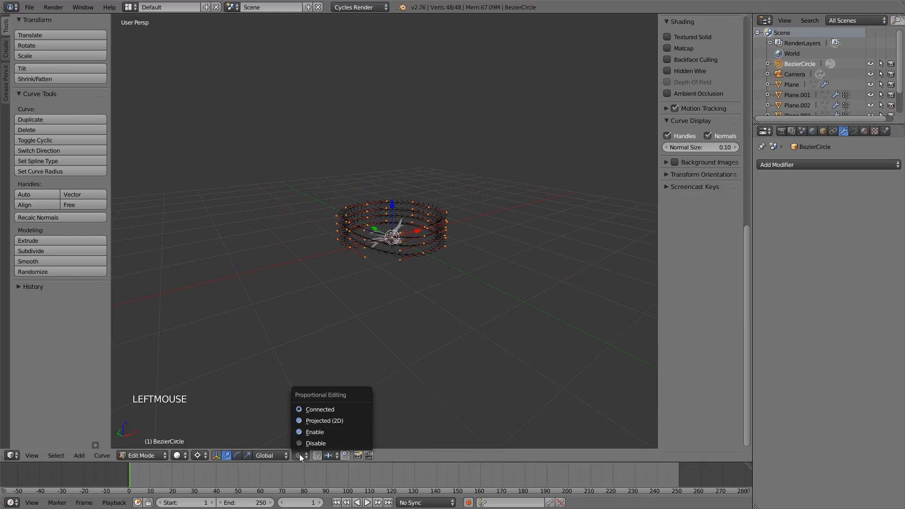
{"action": "left_click", "coordinate": [329, 414]}
{"action": "mouse_move", "coordinate": [418, 271]}
{"action": "middle_mouse_down"}
{"action": "mouse_move", "coordinate": [420, 287]}
{"action": "mouse_move", "coordinate": [415, 263]}
{"action": "middle_mouse_up"}
{"action": "key", "text": "s"}
{"action": "key", "text": "s"}
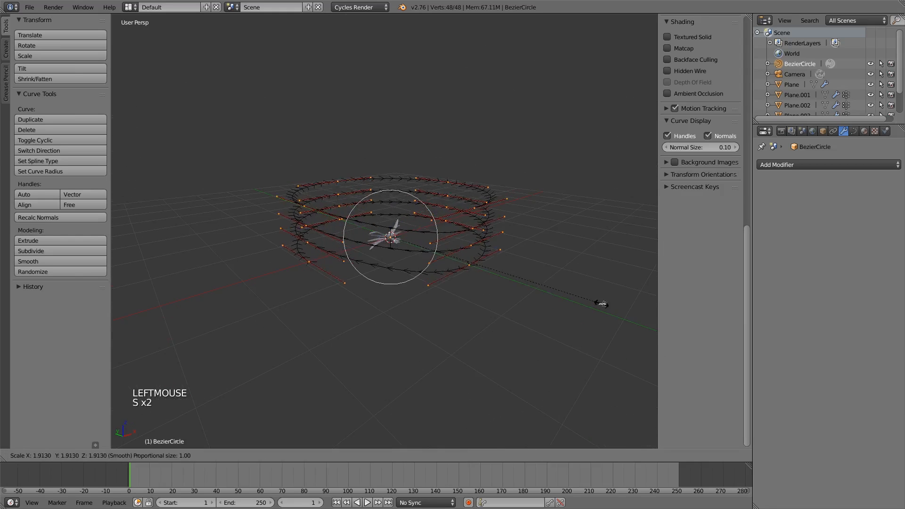
{"action": "scroll", "coordinate": [441, 328], "scroll_direction": "down", "scroll_amount": 5}
{"action": "scroll", "coordinate": [453, 307], "scroll_direction": "up", "scroll_amount": 10}
{"action": "left_click", "coordinate": [465, 287]}
Select all four control points of the spiral's top loop together with their handles.
{"action": "middle_click_drag", "start_coordinate": [512, 225], "coordinate": [489, 163]}
{"action": "right_click", "coordinate": [480, 246]}
{"action": "right_click", "coordinate": [514, 176], "text": "shift"}
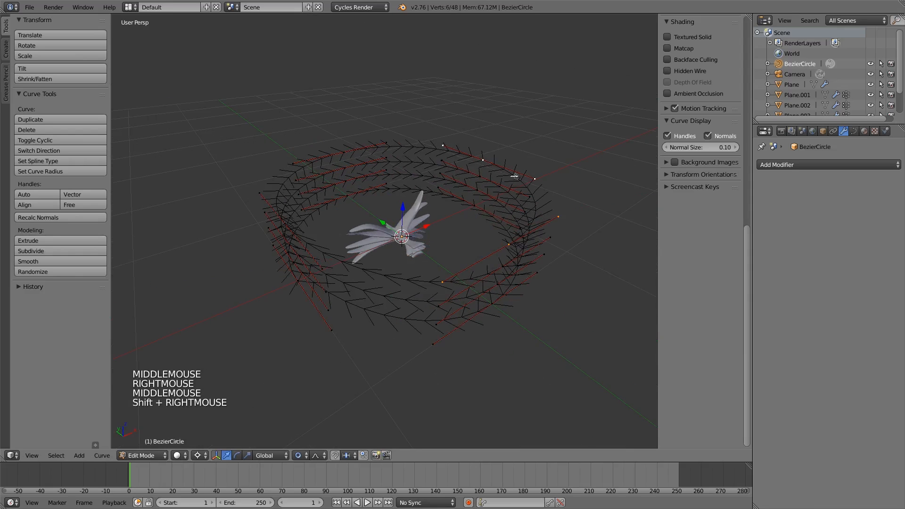
{"action": "right_click", "coordinate": [261, 194], "text": "shift"}
{"action": "middle_click_drag", "start_coordinate": [262, 194], "coordinate": [414, 317]}
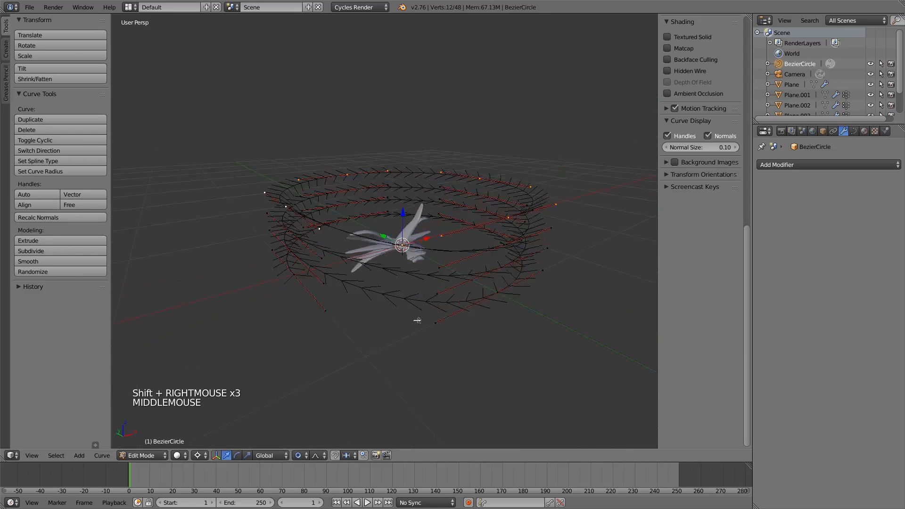
{"action": "key", "text": "s"}
{"action": "key", "text": "s"}
{"action": "scroll", "coordinate": [540, 313], "scroll_direction": "down", "scroll_amount": 5}
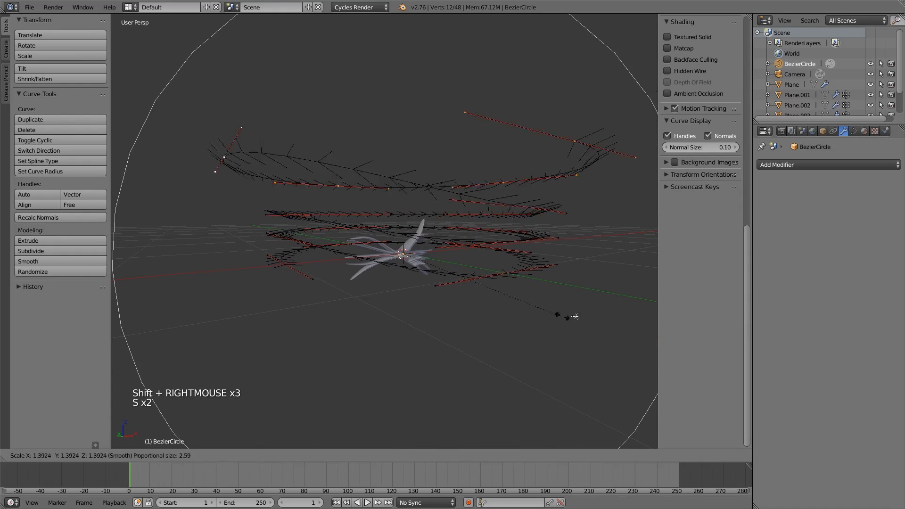
{"action": "left_click", "coordinate": [615, 324]}
{"action": "middle_click_drag", "start_coordinate": [550, 309], "coordinate": [519, 356]}
{"action": "scroll", "coordinate": [520, 322], "scroll_direction": "down", "scroll_amount": 2}
{"action": "scroll", "coordinate": [519, 321], "scroll_direction": "up", "scroll_amount": 5}
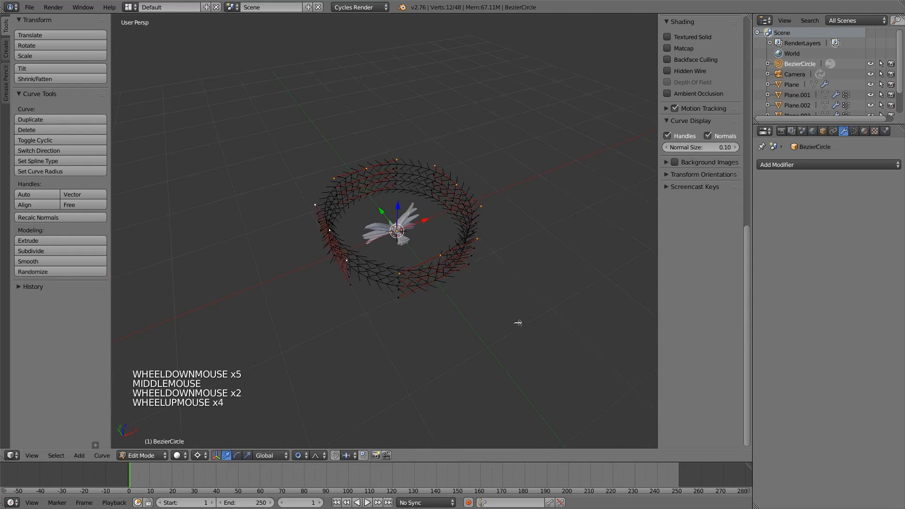
{"action": "middle_click_drag", "start_coordinate": [519, 321], "coordinate": [504, 317]}
{"action": "middle_click_drag", "start_coordinate": [356, 175], "coordinate": [429, 324]}
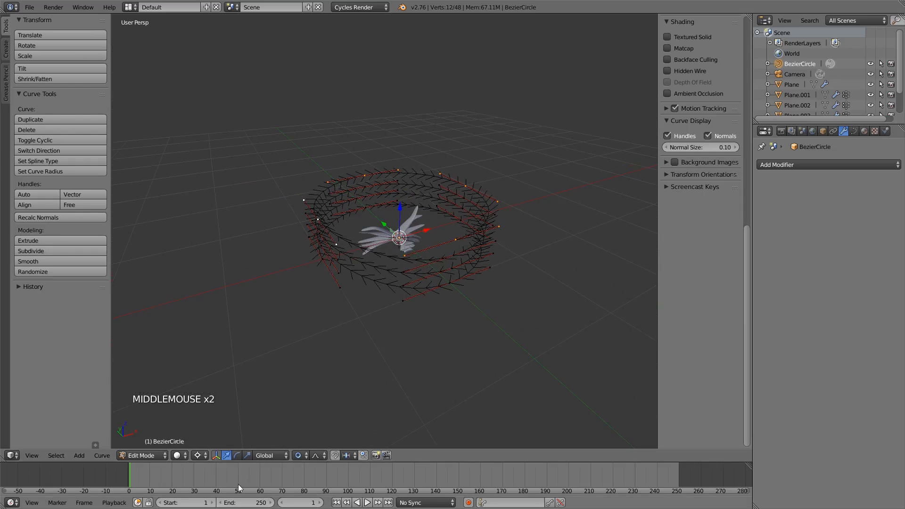
{"action": "left_click", "coordinate": [307, 456]}
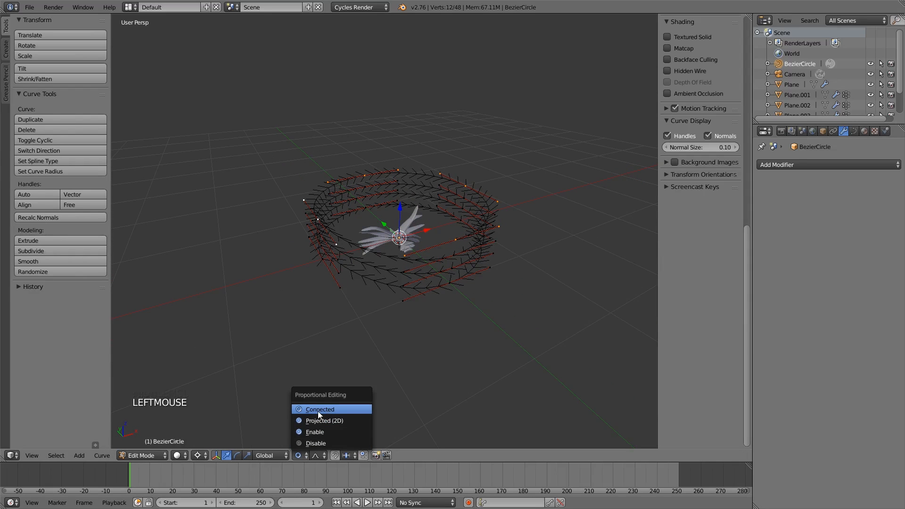
{"action": "scroll", "coordinate": [434, 346], "scroll_direction": "down", "scroll_amount": 3}
{"action": "middle_click_drag", "start_coordinate": [441, 343], "coordinate": [449, 330]}
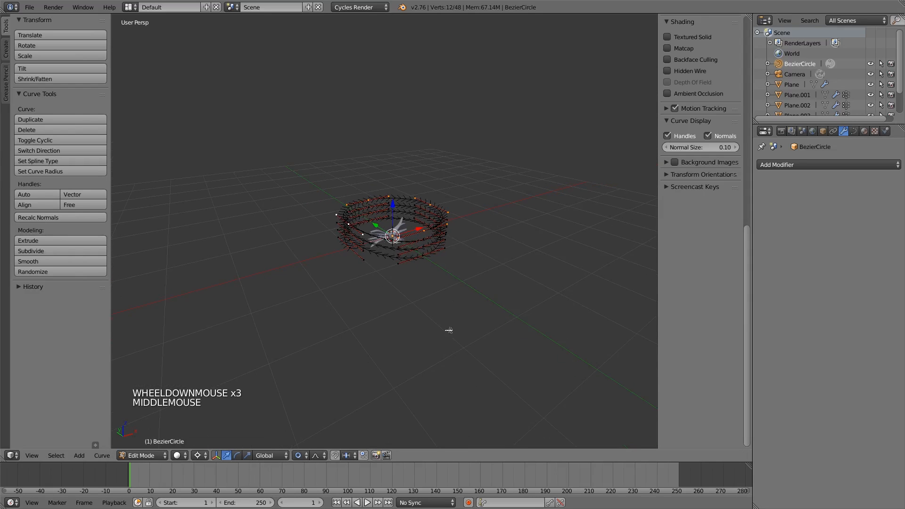
{"action": "key", "text": "s"}
{"action": "key", "text": "s"}
{"action": "scroll", "coordinate": [531, 323], "scroll_direction": "down", "scroll_amount": 5}
{"action": "scroll", "coordinate": [531, 323], "scroll_direction": "up", "scroll_amount": 4}
{"action": "scroll", "coordinate": [531, 323], "scroll_direction": "down", "scroll_amount": 5}
{"action": "scroll", "coordinate": [531, 323], "scroll_direction": "up", "scroll_amount": 4}
{"action": "scroll", "coordinate": [532, 323], "scroll_direction": "down", "scroll_amount": 1}
{"action": "scroll", "coordinate": [531, 323], "scroll_direction": "up", "scroll_amount": 4}
{"action": "scroll", "coordinate": [531, 324], "scroll_direction": "down", "scroll_amount": 17}
{"action": "scroll", "coordinate": [532, 323], "scroll_direction": "up", "scroll_amount": 5}
{"action": "right_click", "coordinate": [489, 260]}
{"action": "scroll", "coordinate": [468, 275], "scroll_direction": "down", "scroll_amount": 4}
{"action": "key", "text": "s"}
{"action": "scroll", "coordinate": [505, 285], "scroll_direction": "up", "scroll_amount": 6}
{"action": "scroll", "coordinate": [530, 293], "scroll_direction": "down", "scroll_amount": 4}
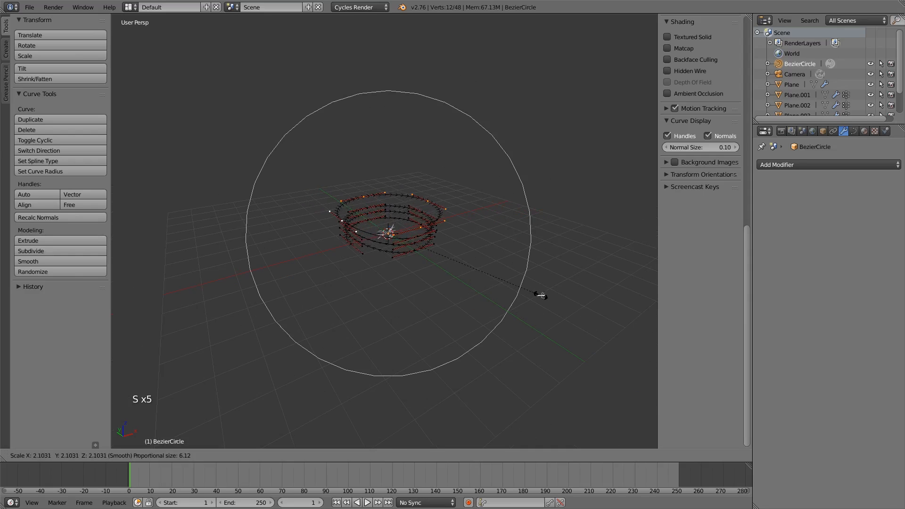
{"action": "right_click", "coordinate": [519, 285]}
Scale the spiral's top loop up by about 1.73 around the 3D cursor with a wide connected proportional falloff.
{"action": "key", "text": "s"}
{"action": "scroll", "coordinate": [501, 268], "scroll_direction": "down", "scroll_amount": 1}
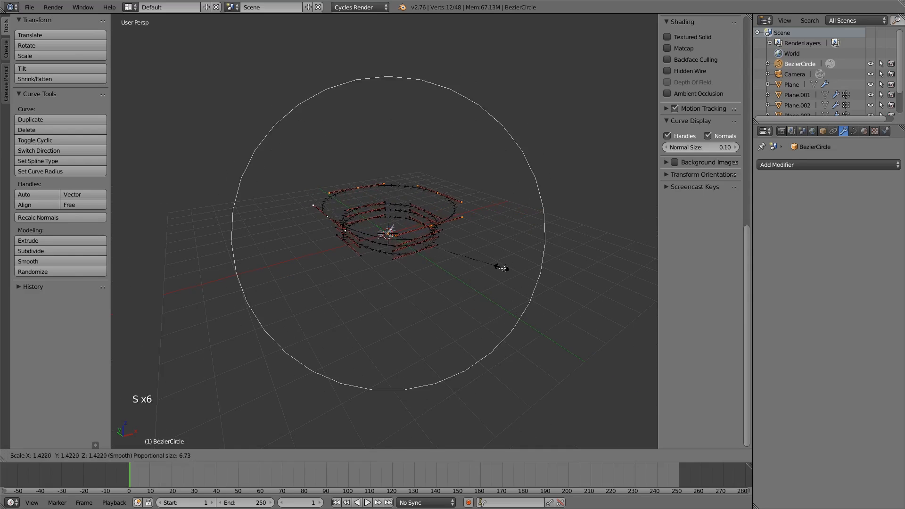
{"action": "scroll", "coordinate": [506, 269], "scroll_direction": "down", "scroll_amount": 5}
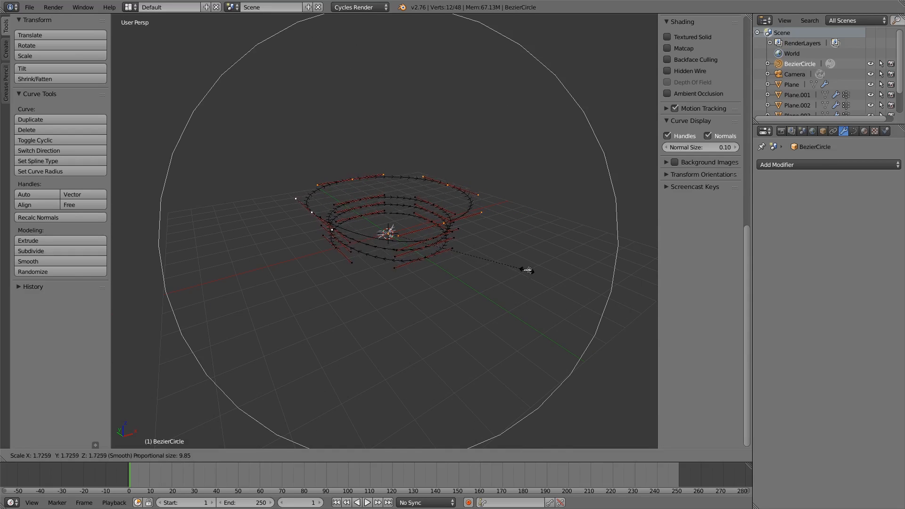
{"action": "scroll", "coordinate": [528, 273], "scroll_direction": "up", "scroll_amount": 2}
{"action": "left_click", "coordinate": [528, 273]}
{"action": "scroll", "coordinate": [524, 275], "scroll_direction": "down", "scroll_amount": 1}
{"action": "middle_click_drag", "start_coordinate": [514, 279], "coordinate": [487, 278]}
{"action": "key", "text": "Tab"}
{"action": "scroll", "coordinate": [392, 291], "scroll_direction": "up", "scroll_amount": 4}
{"action": "middle_click_drag", "start_coordinate": [426, 250], "coordinate": [478, 273]}
Select all four control points of the spiral's bottom loop together with their handles.
{"action": "key", "text": "Tab"}
{"action": "right_click", "coordinate": [450, 257]}
{"action": "right_click", "coordinate": [320, 275], "text": "shift"}
{"action": "middle_click_drag", "start_coordinate": [320, 275], "coordinate": [332, 269]}
{"action": "middle_click_drag", "start_coordinate": [333, 270], "coordinate": [484, 246]}
{"action": "right_click", "coordinate": [466, 253]}
{"action": "right_click", "coordinate": [477, 240], "text": "shift"}
{"action": "middle_click_drag", "start_coordinate": [384, 295], "coordinate": [352, 285]}
{"action": "middle_click_drag", "start_coordinate": [352, 286], "coordinate": [240, 272]}
{"action": "right_click", "coordinate": [323, 278], "text": "shift"}
{"action": "right_click", "coordinate": [266, 266], "text": "shift"}
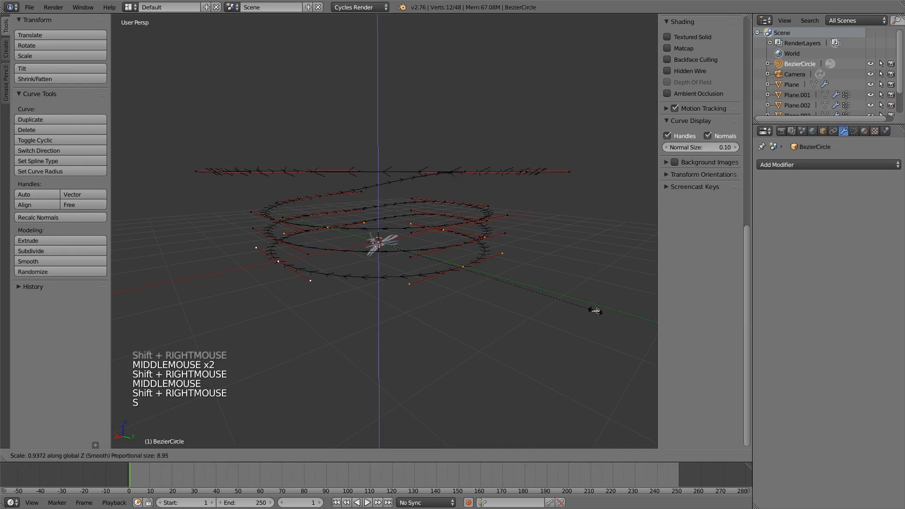
Scale the spiral's bottom loop down horizontally to about 0.77 around the 3D cursor, locking Z, with a wide connected proportional falloff.
{"action": "key", "text": "s"}
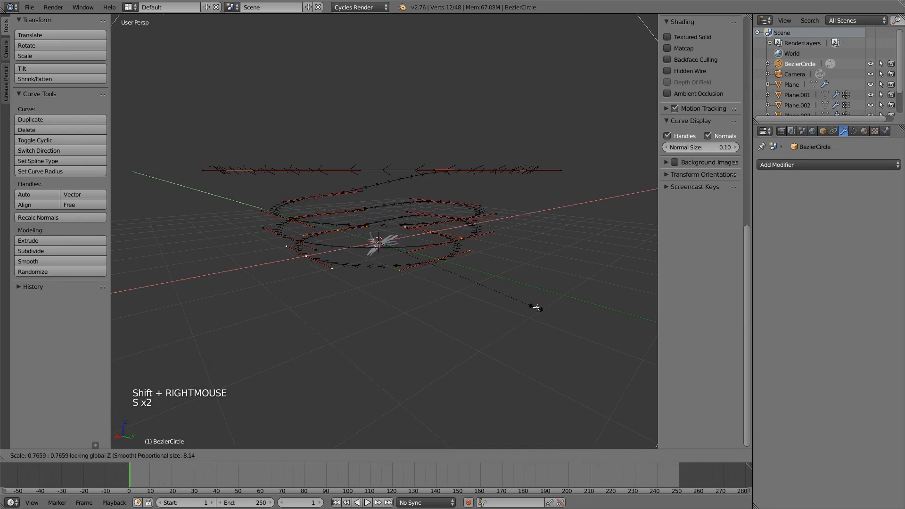
{"action": "left_click", "coordinate": [524, 295]}
{"action": "scroll", "coordinate": [526, 318], "scroll_direction": "down", "scroll_amount": 4}
{"action": "scroll", "coordinate": [526, 318], "scroll_direction": "up", "scroll_amount": 1}
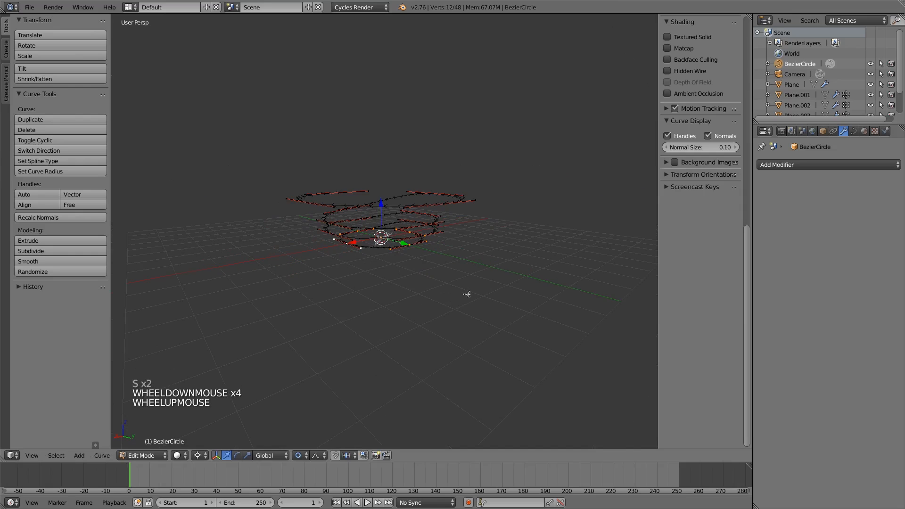
Select the entire spiral curve, scale it up around the 3D cursor and finish editing it.
{"action": "key", "text": "a"}
{"action": "key", "text": "a"}
{"action": "key", "text": "a"}
{"action": "key", "text": "s"}
{"action": "left_click", "coordinate": [558, 307]}
{"action": "key", "text": "Tab"}
Examine the enlarged spiral from several angles and compare its size with the gulls at its centre.
{"action": "scroll", "coordinate": [341, 299], "scroll_direction": "down", "scroll_amount": 1}
{"action": "middle_click_drag", "start_coordinate": [341, 299], "coordinate": [307, 322]}
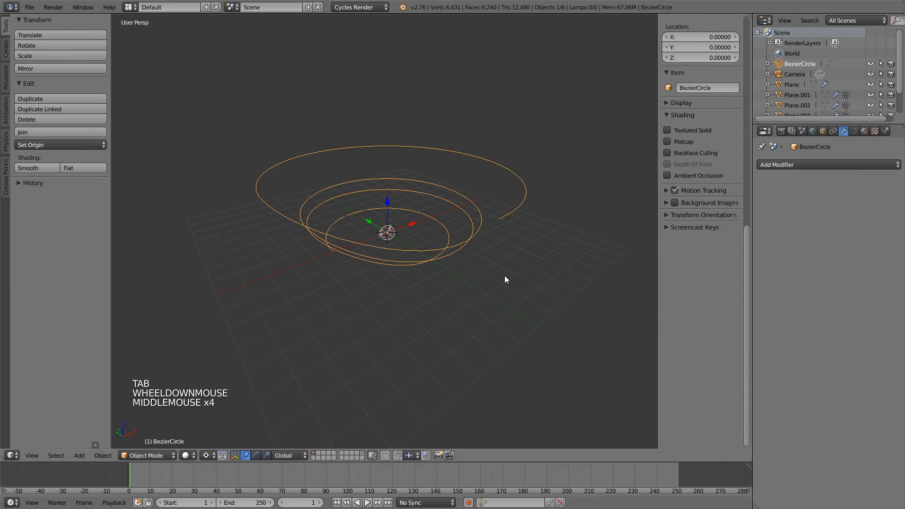
{"action": "scroll", "coordinate": [376, 283], "scroll_direction": "up", "scroll_amount": 4}
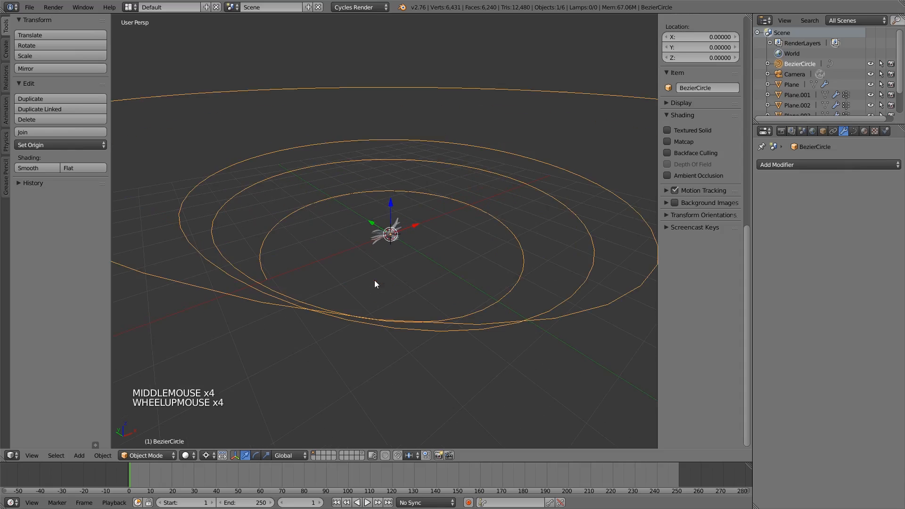
{"action": "scroll", "coordinate": [376, 290], "scroll_direction": "down", "scroll_amount": 3}
{"action": "middle_click_drag", "start_coordinate": [375, 290], "coordinate": [406, 338]}
{"action": "scroll", "coordinate": [389, 305], "scroll_direction": "up", "scroll_amount": 3}
{"action": "scroll", "coordinate": [388, 310], "scroll_direction": "down", "scroll_amount": 1}
{"action": "scroll", "coordinate": [388, 311], "scroll_direction": "down", "scroll_amount": 1}
{"action": "scroll", "coordinate": [406, 338], "scroll_direction": "up", "scroll_amount": 2}
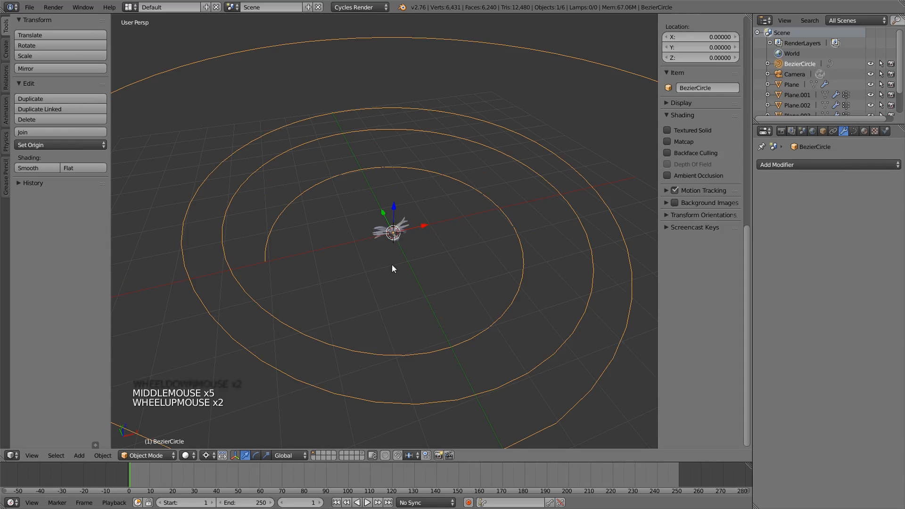
{"action": "scroll", "coordinate": [442, 276], "scroll_direction": "up", "scroll_amount": 5}
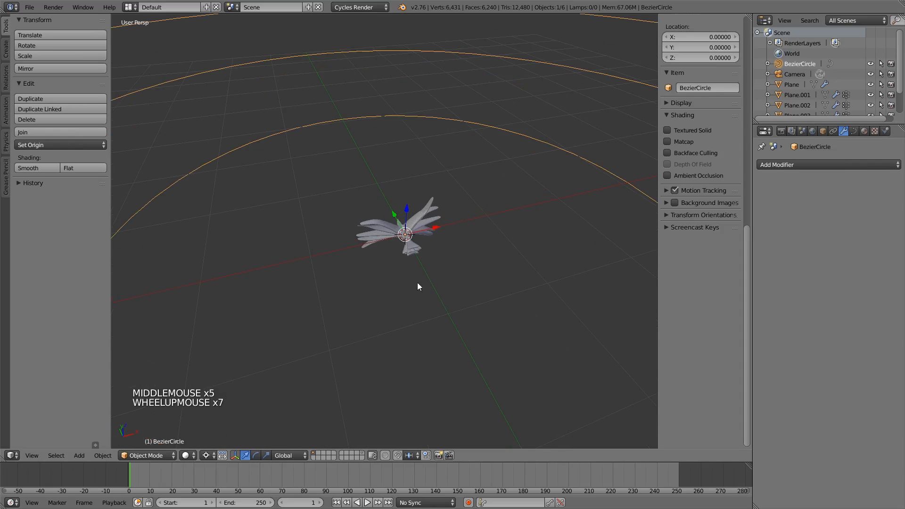
{"action": "scroll", "coordinate": [415, 231], "scroll_direction": "down", "scroll_amount": 5}
{"action": "scroll", "coordinate": [410, 247], "scroll_direction": "up", "scroll_amount": 4}
Add a Follow Path constraint to the gull Plane.002 with the spiral BezierCircle as its target.
{"action": "right_click", "coordinate": [411, 236]}
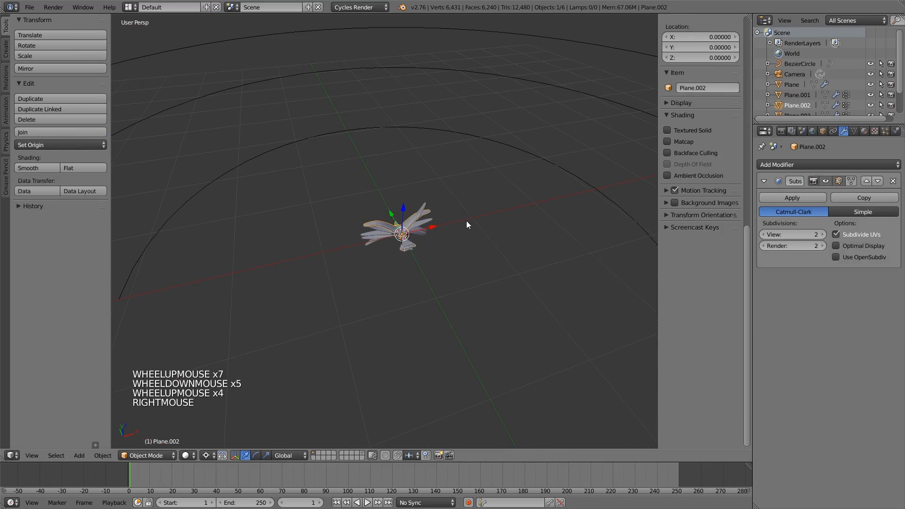
{"action": "left_click", "coordinate": [834, 132]}
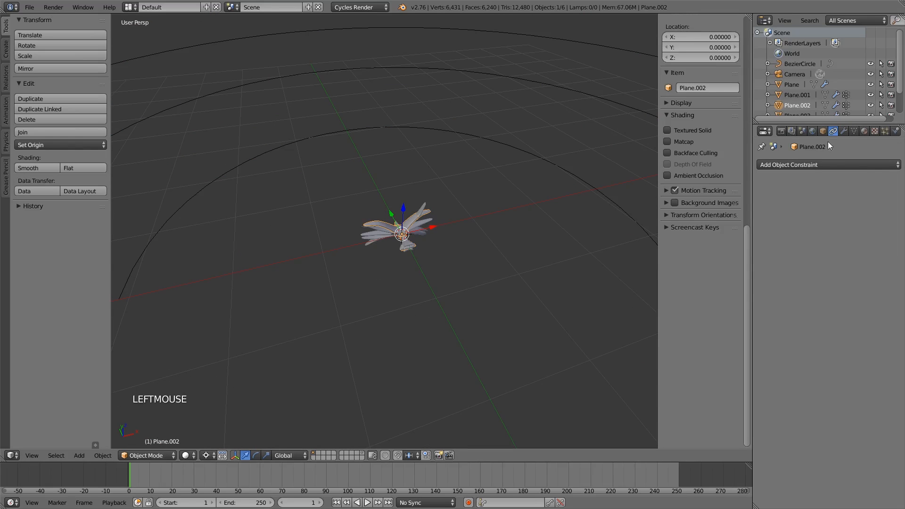
{"action": "left_click", "coordinate": [819, 161]}
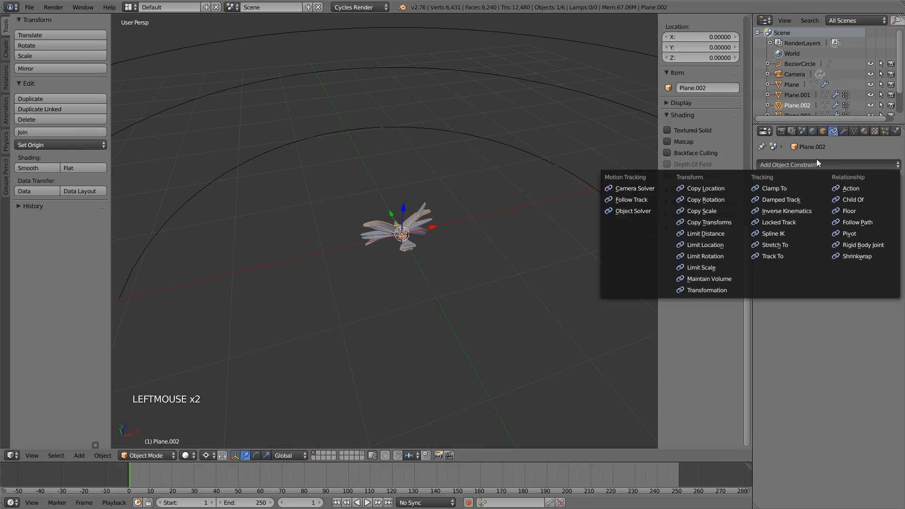
{"action": "left_click", "coordinate": [800, 165]}
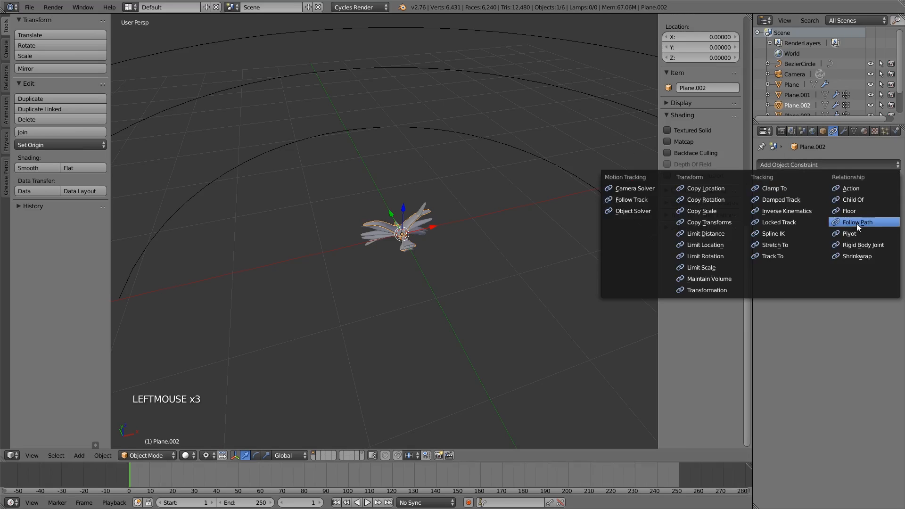
{"action": "left_click", "coordinate": [871, 224]}
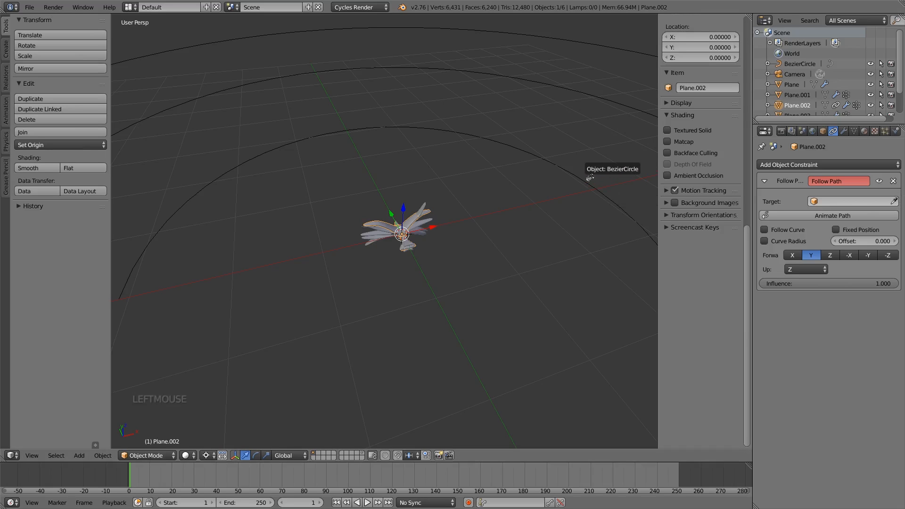
{"action": "left_click", "coordinate": [589, 181]}
{"action": "scroll", "coordinate": [527, 257], "scroll_direction": "down", "scroll_amount": 2}
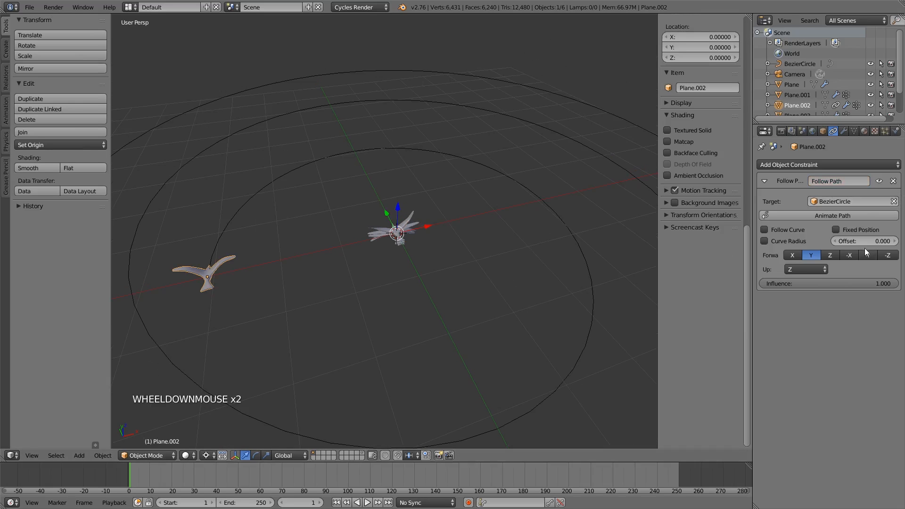
Enable Follow Curve and Fixed Position for the gull's Follow Path constraint and set its offset to about 0.587.
{"action": "middle_click_drag", "start_coordinate": [302, 245], "coordinate": [438, 278]}
{"action": "scroll", "coordinate": [390, 158], "scroll_direction": "up", "scroll_amount": 3}
{"action": "scroll", "coordinate": [442, 214], "scroll_direction": "down", "scroll_amount": 4}
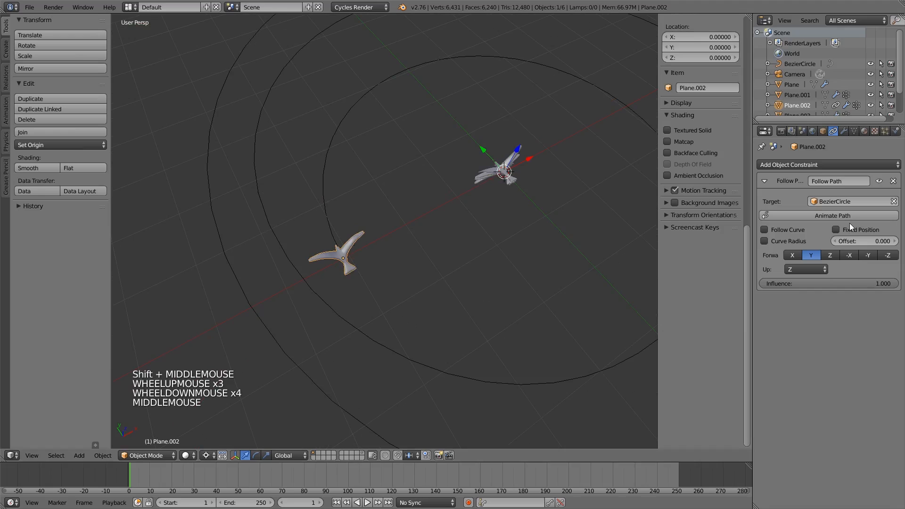
{"action": "left_click", "coordinate": [794, 230]}
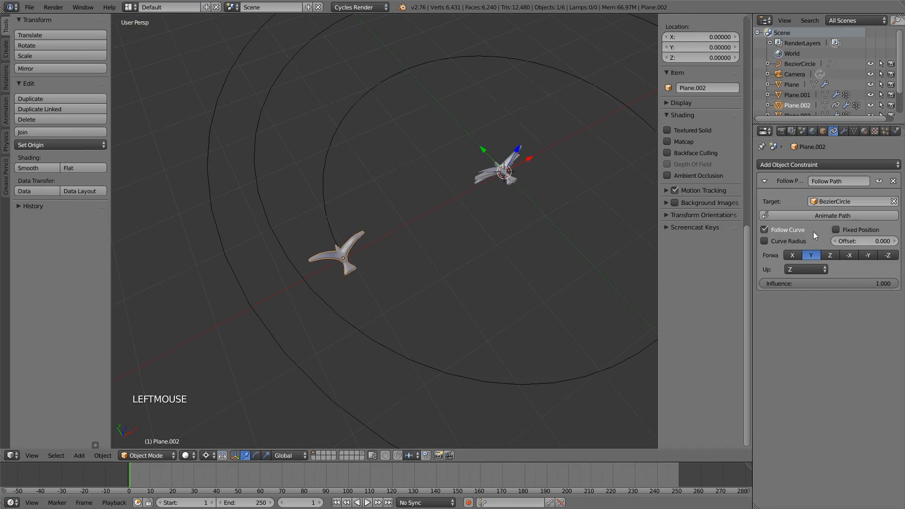
{"action": "left_click", "coordinate": [836, 230]}
{"action": "mouse_move", "coordinate": [870, 241]}
{"action": "left_mouse_down"}
{"action": "mouse_move", "coordinate": [882, 241]}
{"action": "mouse_move", "coordinate": [874, 241]}
{"action": "left_mouse_up"}
{"action": "scroll", "coordinate": [566, 242], "scroll_direction": "down", "scroll_amount": 5}
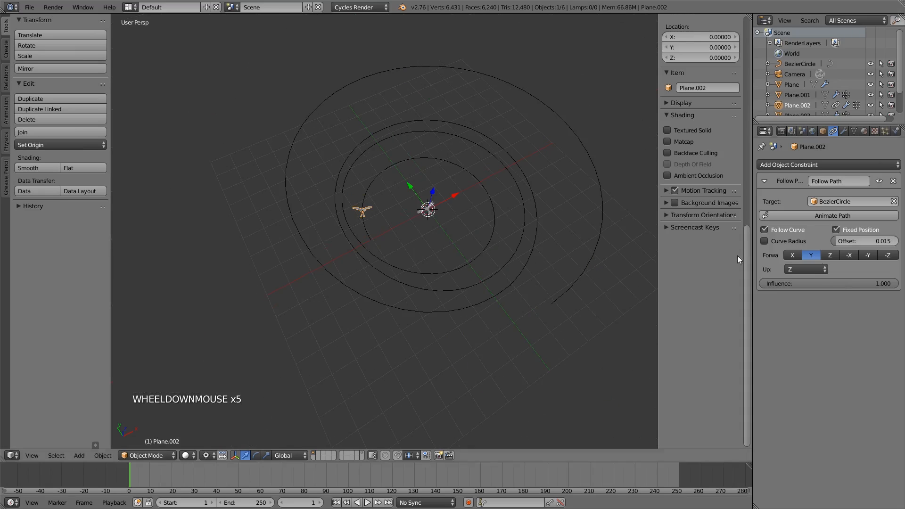
{"action": "left_click", "coordinate": [837, 242], "text": "shift"}
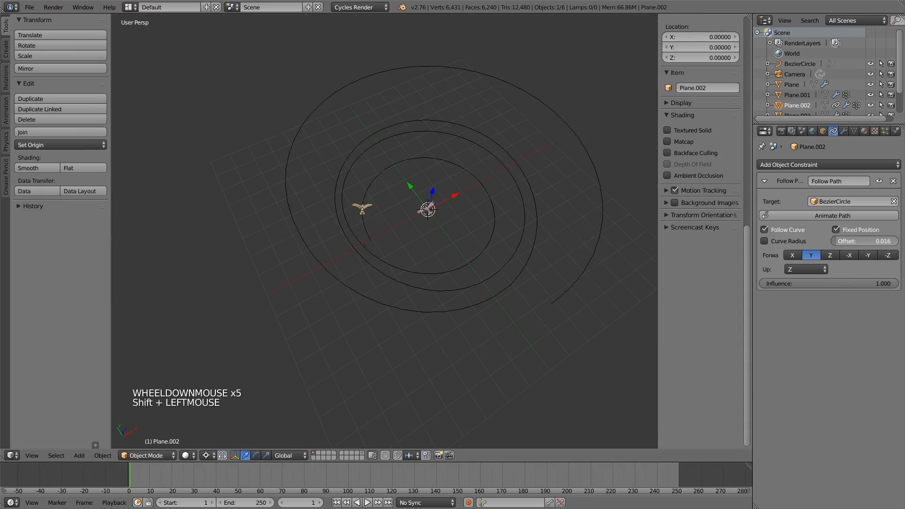
{"action": "left_click_drag", "start_coordinate": [837, 241], "coordinate": [896, 241], "text": "shift"}
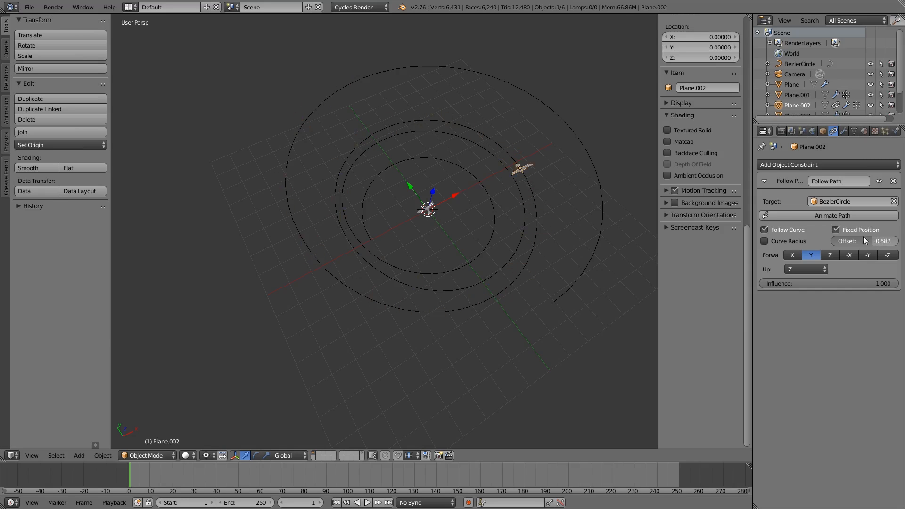
Open the spiral curve for editing and select the control point closest to the gull placed on it.
{"action": "key", "text": "Tab"}
{"action": "right_click", "coordinate": [533, 192]}
{"action": "key", "text": "Tab"}
{"action": "right_click", "coordinate": [533, 192]}
{"action": "key", "text": "Tab"}
{"action": "middle_click_drag", "start_coordinate": [559, 211], "coordinate": [559, 177]}
{"action": "scroll", "coordinate": [488, 182], "scroll_direction": "up", "scroll_amount": 1, "text": "shift"}
{"action": "scroll", "coordinate": [488, 181], "scroll_direction": "up", "scroll_amount": 3}
{"action": "right_click", "coordinate": [510, 213]}
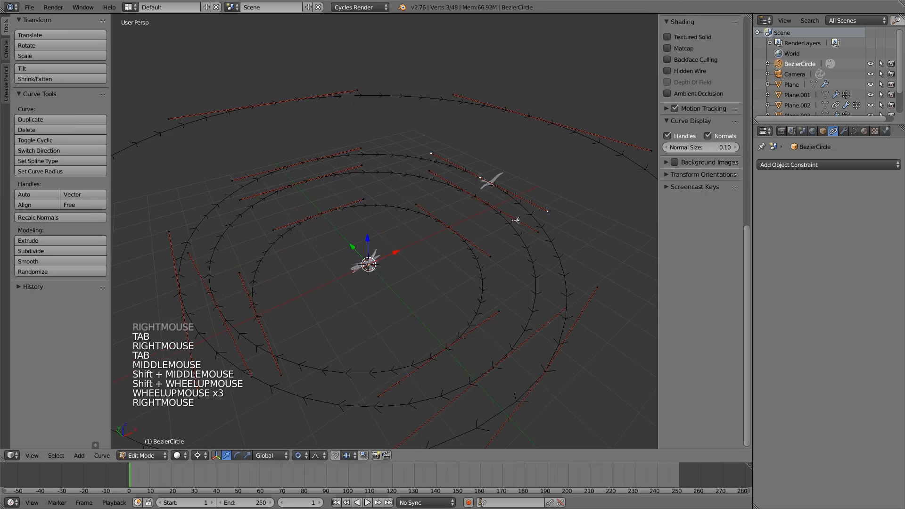
{"action": "middle_click_drag", "start_coordinate": [510, 213], "coordinate": [490, 235], "text": "shift"}
{"action": "scroll", "coordinate": [490, 236], "scroll_direction": "up", "scroll_amount": 4}
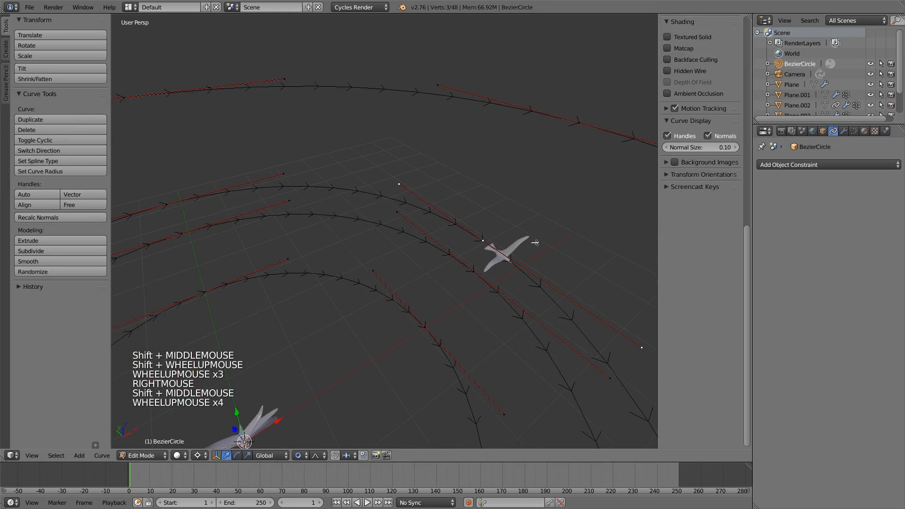
Adjust the curve tilt at the selected control point to bank the gull, and finish editing the spiral.
{"action": "key", "text": "ctrl+t"}
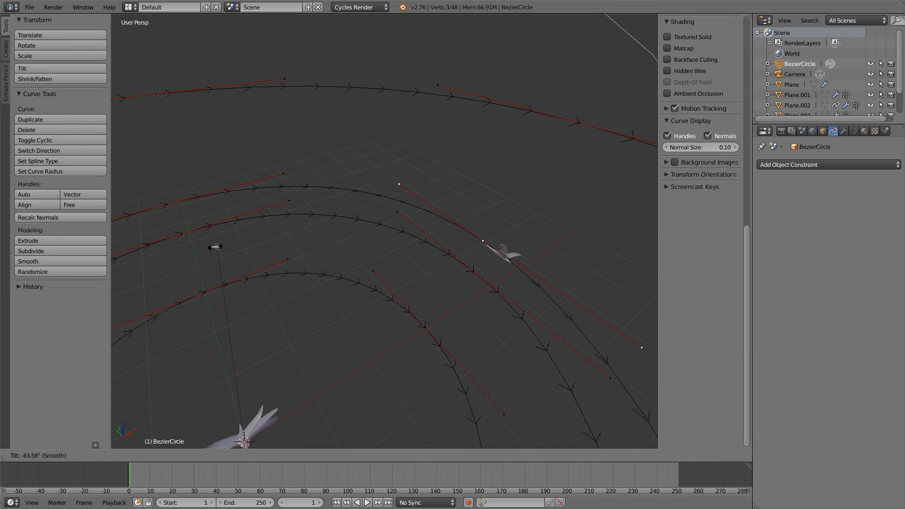
{"action": "left_click", "coordinate": [467, 286]}
{"action": "scroll", "coordinate": [467, 287], "scroll_direction": "down", "scroll_amount": 4}
{"action": "key", "text": "Tab"}
{"action": "scroll", "coordinate": [465, 282], "scroll_direction": "down", "scroll_amount": 2}
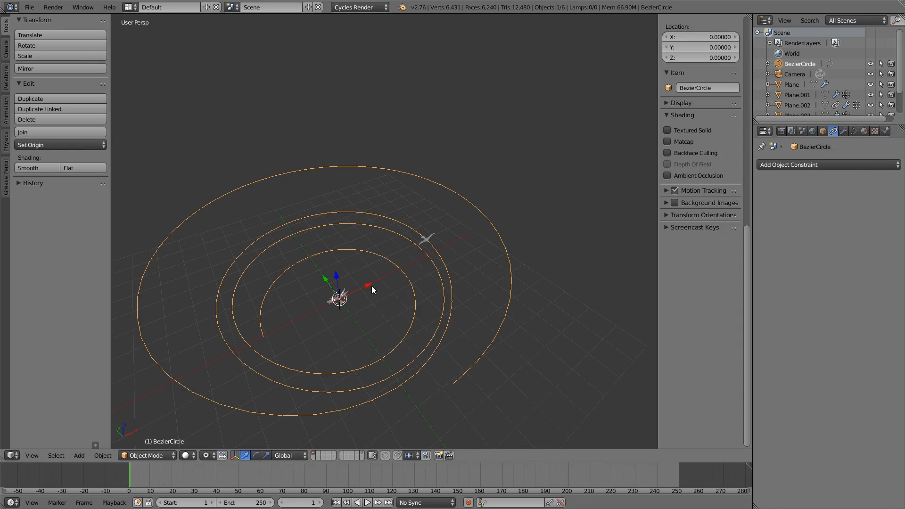
Add a Follow Path constraint to the gull Plane.004 at the spiral's centre.
{"action": "middle_click_drag", "start_coordinate": [371, 286], "coordinate": [376, 267], "text": "shift"}
{"action": "scroll", "coordinate": [376, 267], "scroll_direction": "up", "scroll_amount": 3}
{"action": "scroll", "coordinate": [482, 247], "scroll_direction": "up", "scroll_amount": 3}
{"action": "middle_click_drag", "start_coordinate": [364, 298], "coordinate": [402, 230], "text": "shift"}
{"action": "scroll", "coordinate": [504, 166], "scroll_direction": "down", "scroll_amount": 2}
{"action": "right_click", "coordinate": [383, 238]}
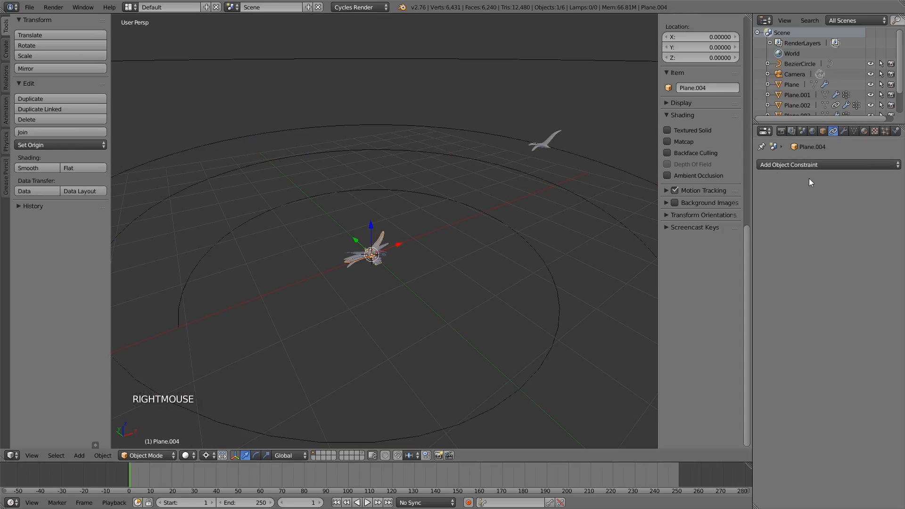
{"action": "left_click", "coordinate": [781, 171]}
{"action": "left_click", "coordinate": [788, 165]}
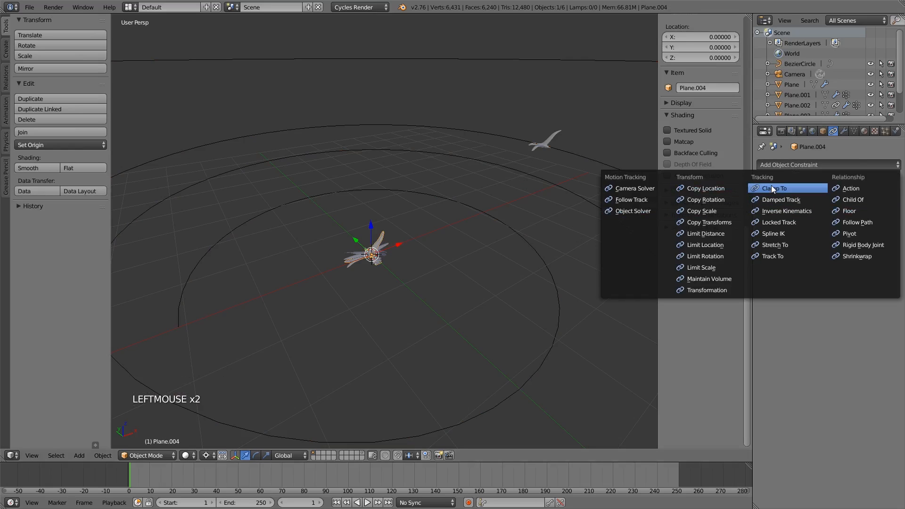
{"action": "left_click", "coordinate": [861, 224]}
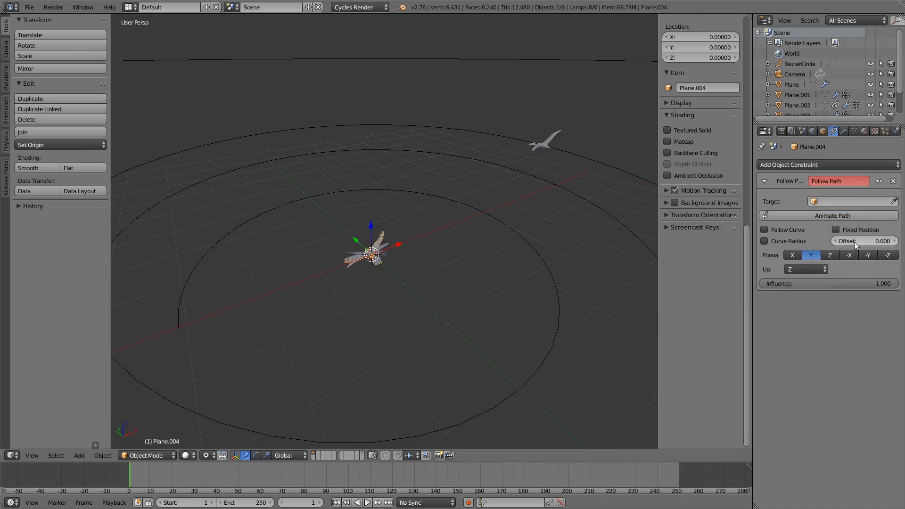
Configure Plane.004's constraint with Follow Curve, Fixed Position and BezierCircle as the target, and set its offset to about 0.239.
{"action": "left_click", "coordinate": [844, 241]}
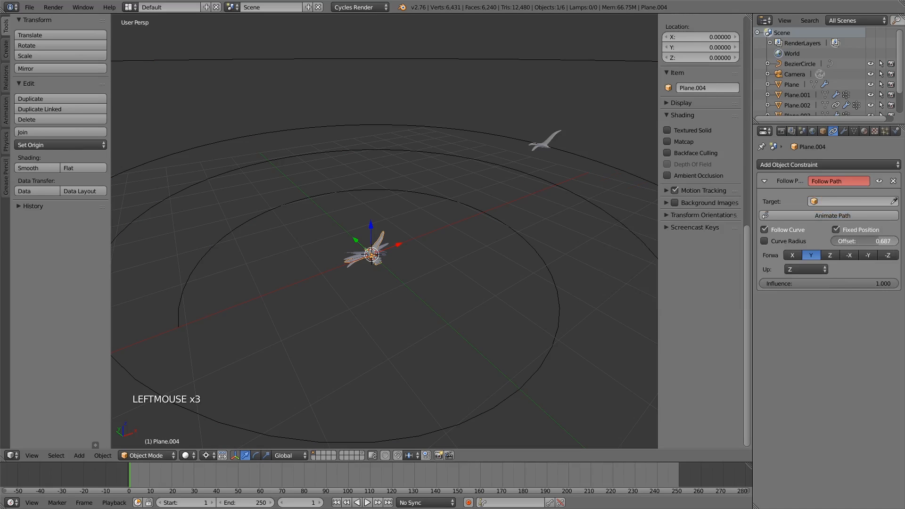
{"action": "left_click_drag", "start_coordinate": [845, 241], "coordinate": [844, 241]}
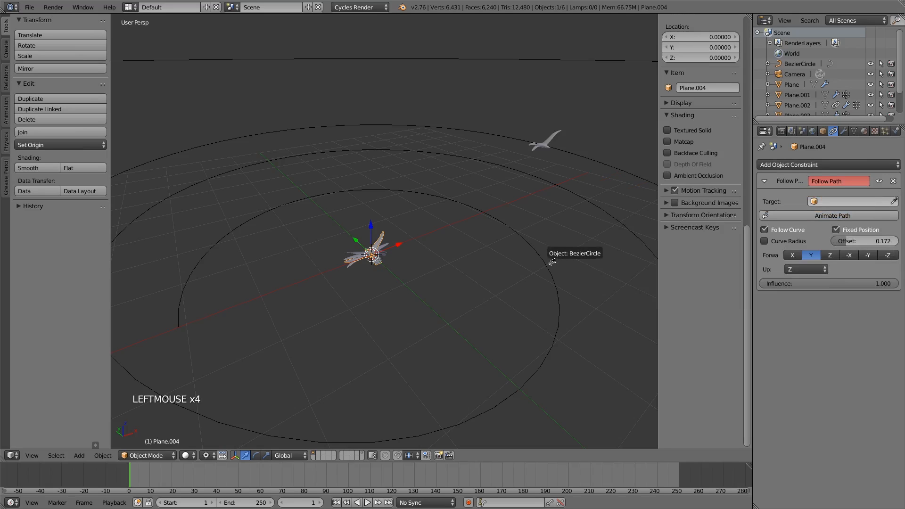
{"action": "left_click", "coordinate": [567, 257]}
{"action": "left_click_drag", "start_coordinate": [858, 241], "coordinate": [861, 240]}
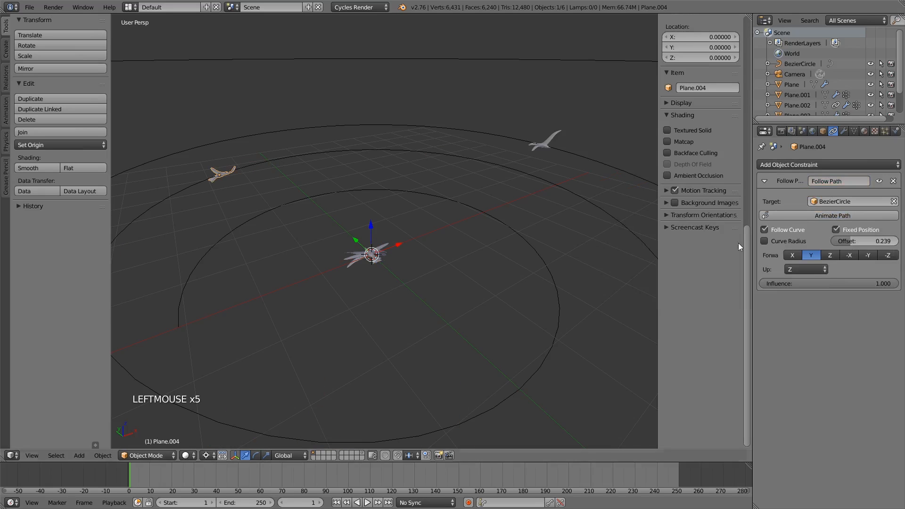
Add a Follow Path constraint to the gull Plane.001 with Follow Curve and Fixed Position enabled.
{"action": "right_click", "coordinate": [381, 251]}
{"action": "left_click", "coordinate": [826, 158]}
{"action": "left_click", "coordinate": [861, 220]}
{"action": "left_click", "coordinate": [797, 231]}
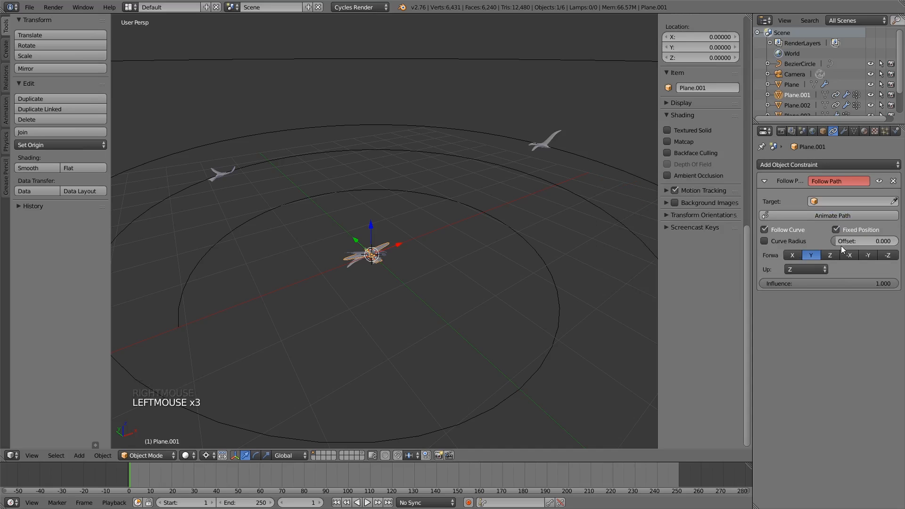
Target Plane.001's Follow Path constraint at BezierCircle and set its offset to about 0.164.
{"action": "left_click", "coordinate": [898, 200]}
{"action": "left_click", "coordinate": [895, 201]}
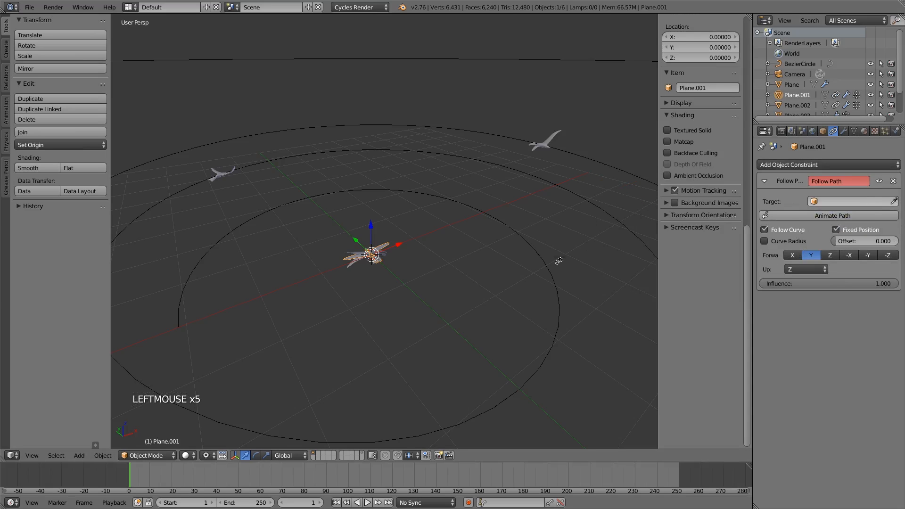
{"action": "left_click", "coordinate": [550, 269]}
{"action": "left_click_drag", "start_coordinate": [867, 241], "coordinate": [878, 242]}
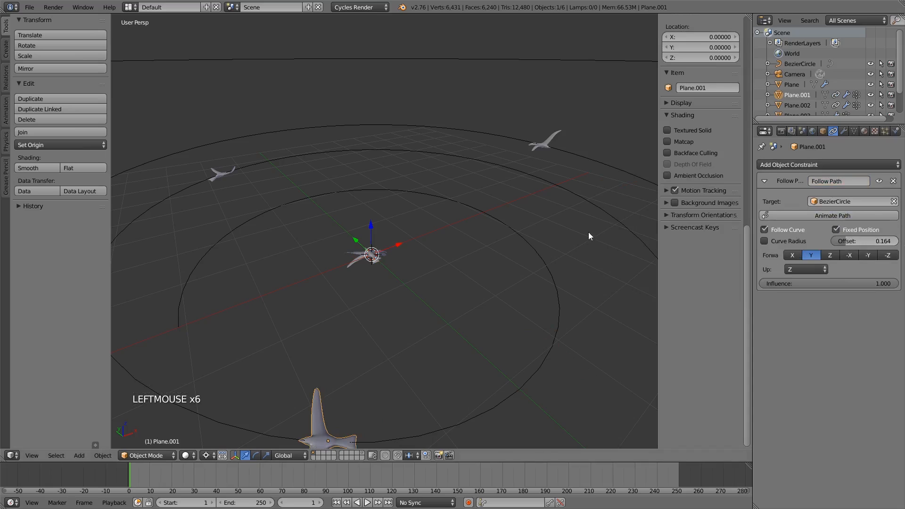
Add a Follow Path constraint to the gull Plane.003 and target it at BezierCircle.
{"action": "right_click", "coordinate": [392, 249]}
{"action": "left_click", "coordinate": [821, 164]}
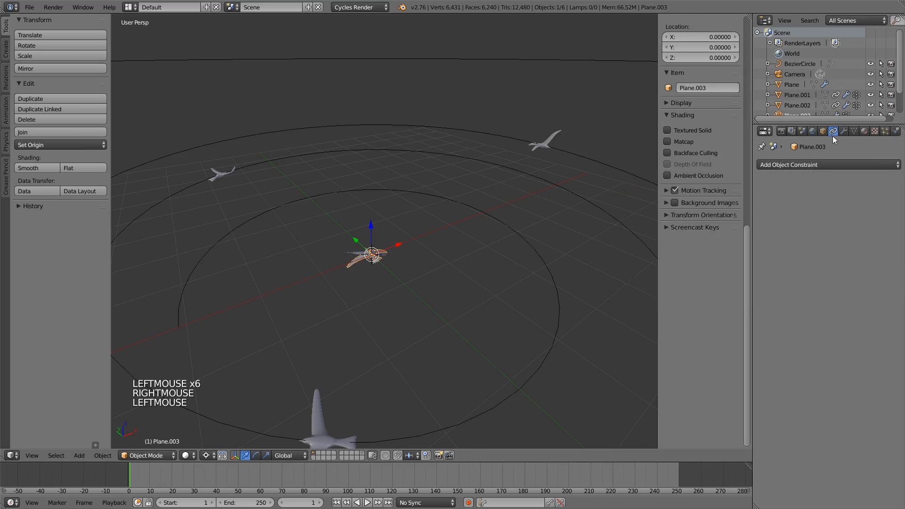
{"action": "left_click", "coordinate": [805, 166]}
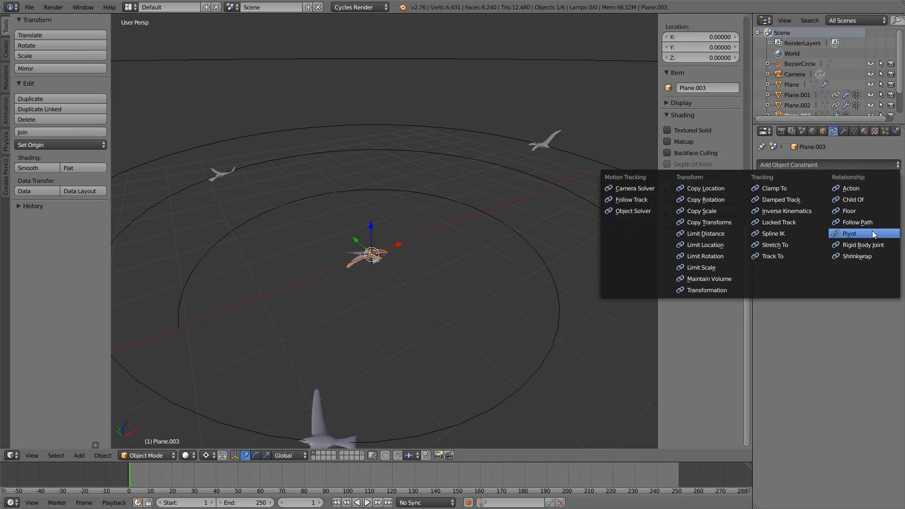
{"action": "left_click", "coordinate": [859, 222]}
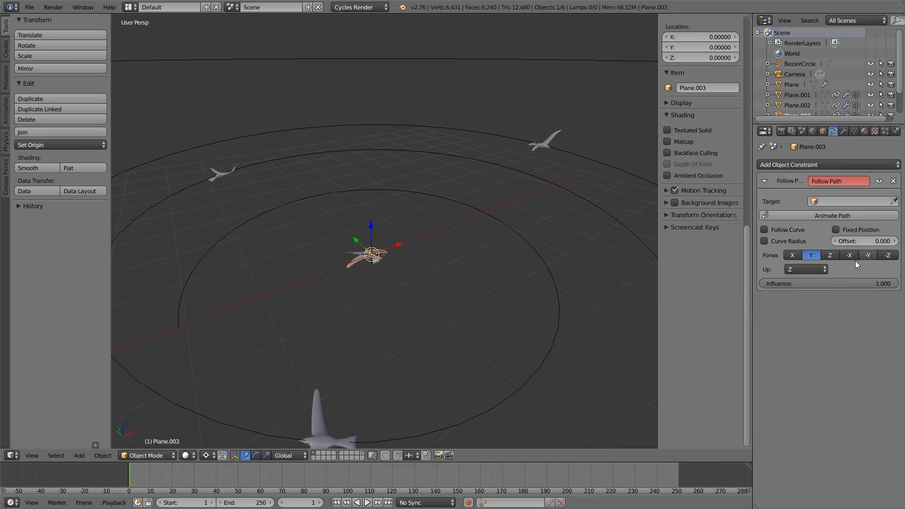
{"action": "left_click", "coordinate": [894, 202]}
{"action": "left_click", "coordinate": [622, 225]}
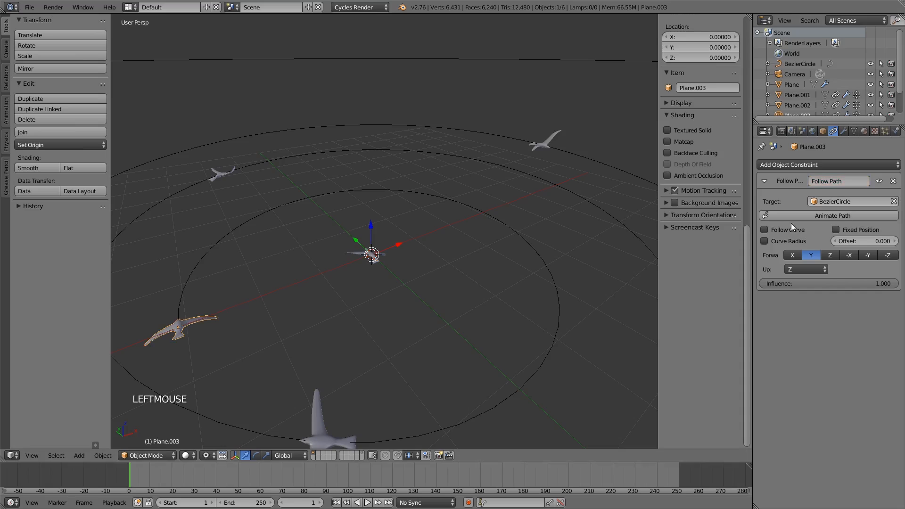
Enable Follow Curve and Fixed Position on Plane.003's Follow Path constraint and set its offset to about 0.313.
{"action": "left_click", "coordinate": [846, 227]}
{"action": "left_click_drag", "start_coordinate": [857, 241], "coordinate": [886, 241]}
Add a Follow Path constraint to Plane.005 targeting BezierCircle, with Follow Curve, Fixed Position and an offset of about 0.201.
{"action": "right_click", "coordinate": [386, 253]}
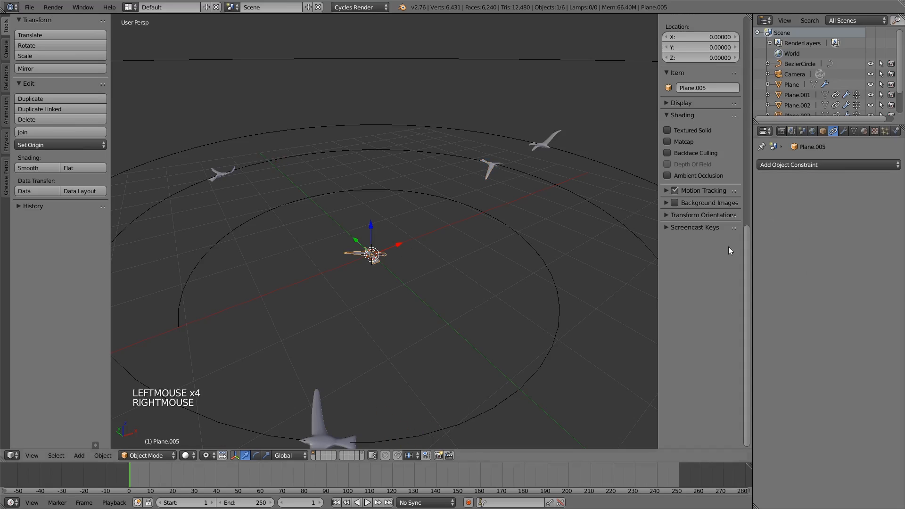
{"action": "left_click", "coordinate": [851, 169]}
{"action": "left_click", "coordinate": [871, 219]}
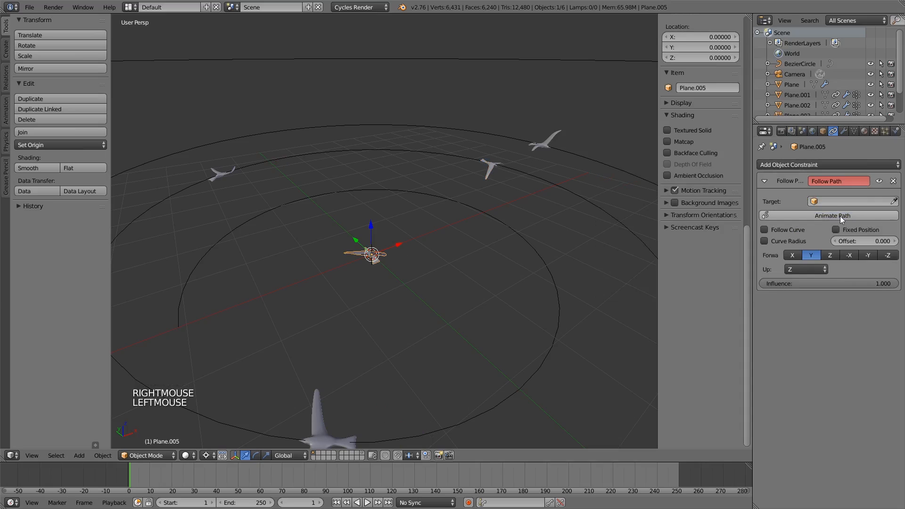
{"action": "left_click", "coordinate": [894, 201]}
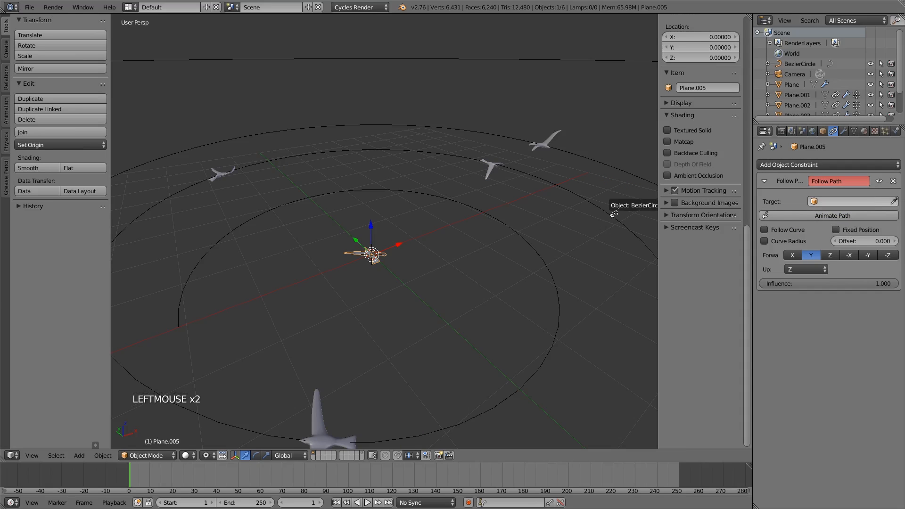
{"action": "left_click", "coordinate": [614, 214]}
{"action": "left_click_drag", "start_coordinate": [866, 241], "coordinate": [887, 241]}
Select all five gulls on the spiral and duplicate them in place.
{"action": "scroll", "coordinate": [558, 225], "scroll_direction": "down", "scroll_amount": 5}
{"action": "middle_click_drag", "start_coordinate": [558, 225], "coordinate": [584, 230]}
{"action": "scroll", "coordinate": [584, 229], "scroll_direction": "up", "scroll_amount": 2}
{"action": "scroll", "coordinate": [467, 205], "scroll_direction": "up", "scroll_amount": 1}
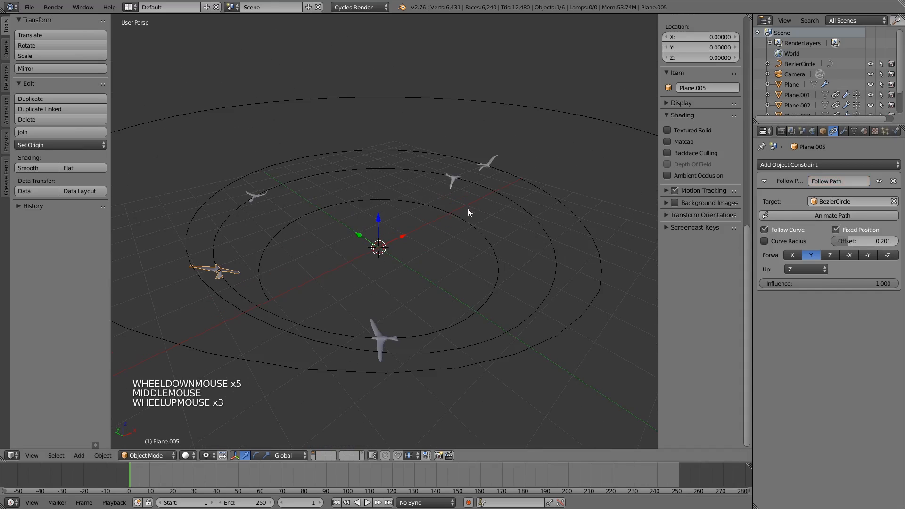
{"action": "right_click", "coordinate": [258, 195], "text": "shift"}
{"action": "right_click", "coordinate": [457, 176], "text": "shift"}
{"action": "right_click", "coordinate": [493, 159]}
{"action": "right_click", "coordinate": [453, 180], "text": "shift"}
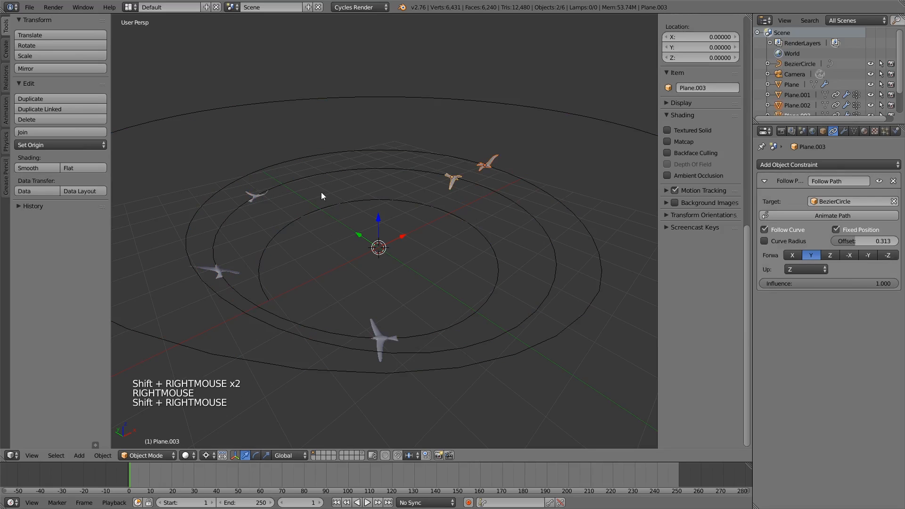
{"action": "right_click", "coordinate": [376, 325], "text": "shift"}
{"action": "scroll", "coordinate": [514, 253], "scroll_direction": "down", "scroll_amount": 2}
{"action": "middle_click_drag", "start_coordinate": [514, 252], "coordinate": [516, 265]}
{"action": "key", "text": "shift+d"}
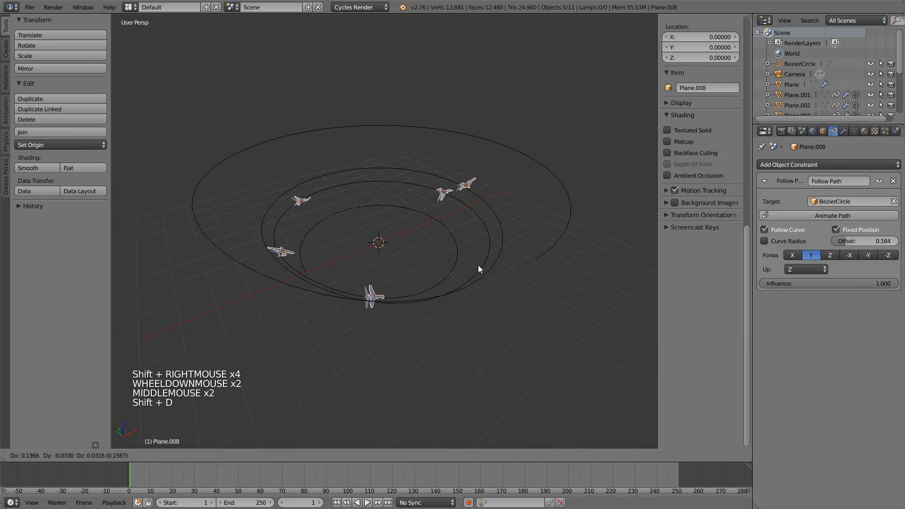
{"action": "right_click", "coordinate": [483, 266]}
Spread two overlapping gulls along the path by setting Plane.001's offset to about 0.873 and Plane.006's to about 0.737.
{"action": "scroll", "coordinate": [480, 272], "scroll_direction": "up", "scroll_amount": 3}
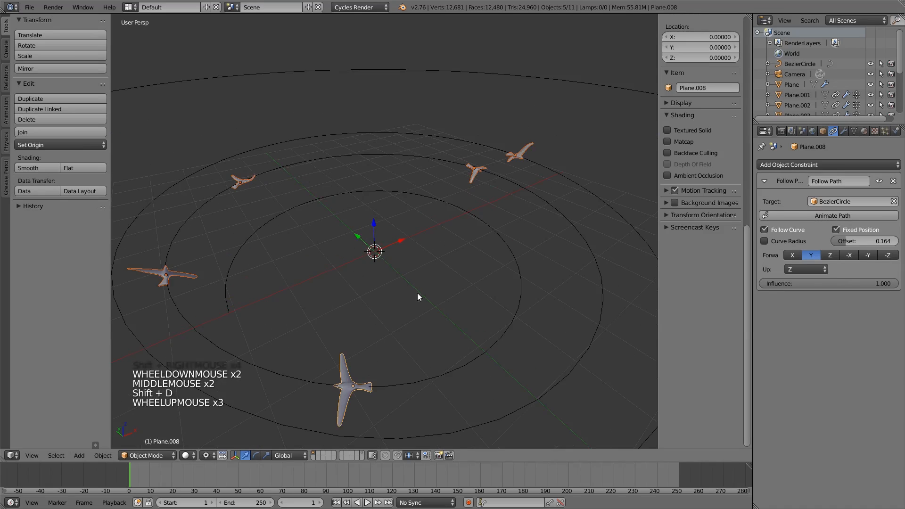
{"action": "right_click", "coordinate": [344, 364]}
{"action": "left_click_drag", "start_coordinate": [856, 245], "coordinate": [868, 242], "text": "shift"}
{"action": "scroll", "coordinate": [595, 263], "scroll_direction": "down", "scroll_amount": 4}
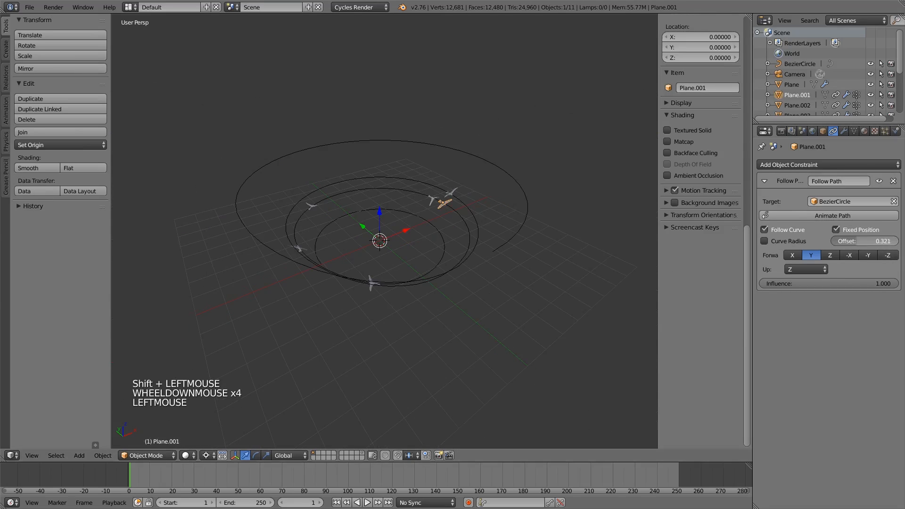
{"action": "left_click_drag", "start_coordinate": [868, 242], "coordinate": [882, 242], "text": "shift"}
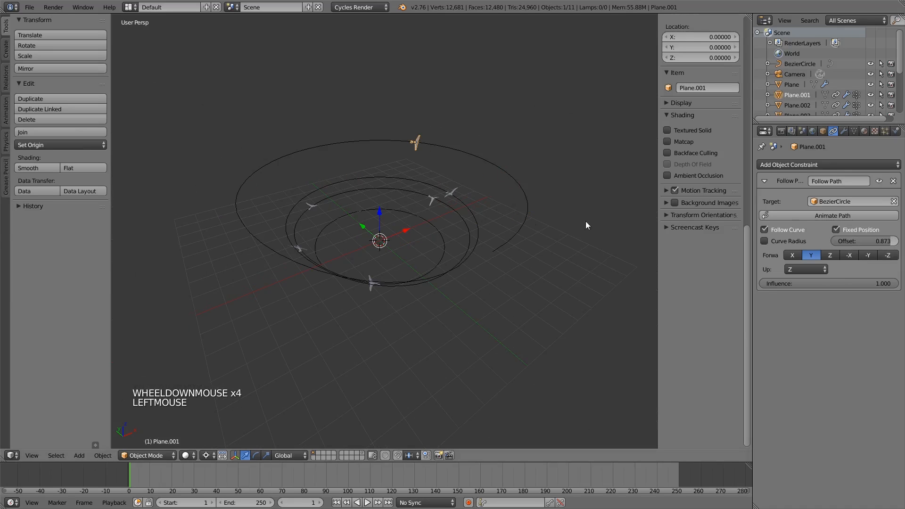
{"action": "right_click", "coordinate": [451, 193]}
{"action": "left_click_drag", "start_coordinate": [867, 243], "coordinate": [873, 243]}
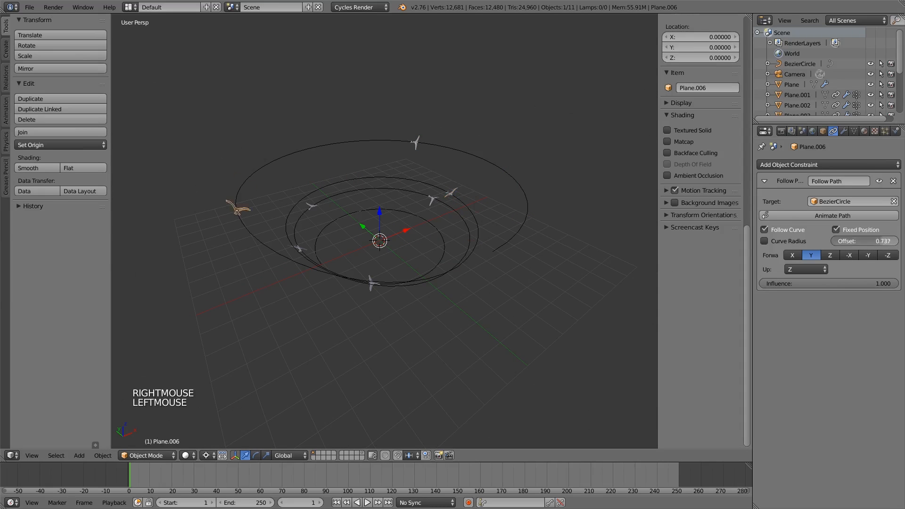
Shift the gull Plane.009 further along the spiral and set Plane.007's offset to about 0.955.
{"action": "right_click", "coordinate": [440, 202]}
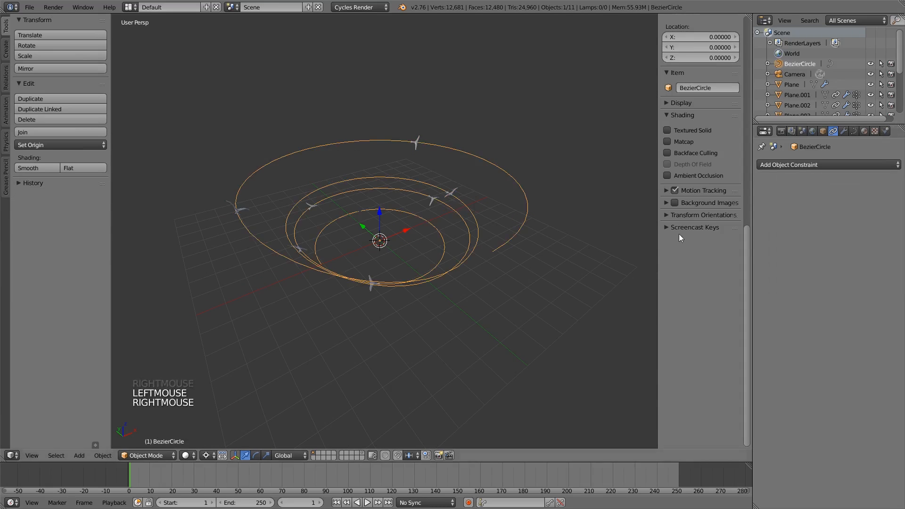
{"action": "right_click", "coordinate": [435, 203]}
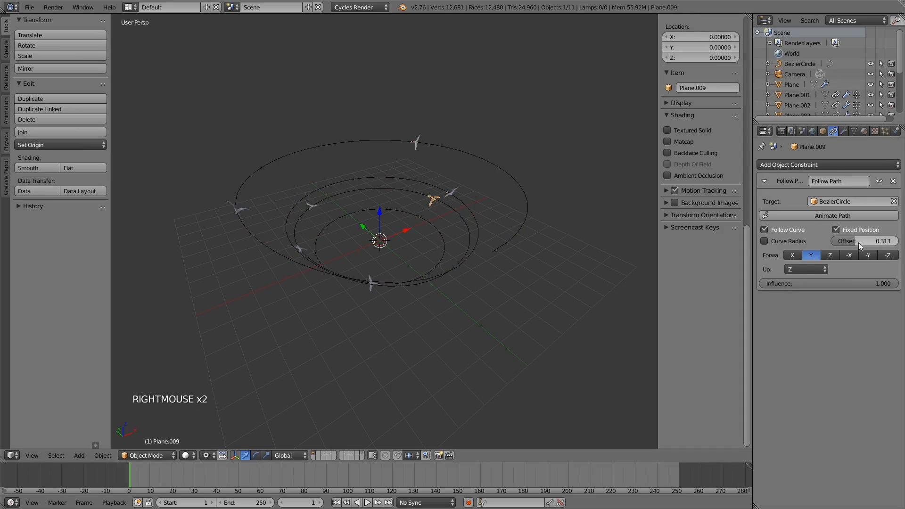
{"action": "left_click_drag", "start_coordinate": [858, 243], "coordinate": [864, 243]}
{"action": "right_click", "coordinate": [309, 208]}
{"action": "right_click", "coordinate": [308, 208]}
{"action": "left_click_drag", "start_coordinate": [859, 243], "coordinate": [862, 241]}
Examine how the gulls are distributed along the BezierCircle spiral from several angles.
{"action": "middle_click_drag", "start_coordinate": [574, 253], "coordinate": [555, 259]}
{"action": "key", "text": "Tab"}
{"action": "scroll", "coordinate": [564, 247], "scroll_direction": "up", "scroll_amount": 2}
{"action": "scroll", "coordinate": [564, 247], "scroll_direction": "down", "scroll_amount": 1}
{"action": "key", "text": "Tab"}
{"action": "right_click", "coordinate": [565, 231]}
{"action": "scroll", "coordinate": [535, 313], "scroll_direction": "down", "scroll_amount": 1}
{"action": "middle_click_drag", "start_coordinate": [535, 313], "coordinate": [512, 321]}
{"action": "scroll", "coordinate": [561, 333], "scroll_direction": "up", "scroll_amount": 2}
{"action": "scroll", "coordinate": [555, 326], "scroll_direction": "down", "scroll_amount": 2}
{"action": "scroll", "coordinate": [528, 296], "scroll_direction": "up", "scroll_amount": 3}
{"action": "scroll", "coordinate": [528, 296], "scroll_direction": "down", "scroll_amount": 4}
{"action": "scroll", "coordinate": [528, 297], "scroll_direction": "up", "scroll_amount": 1}
{"action": "scroll", "coordinate": [517, 297], "scroll_direction": "down", "scroll_amount": 1}
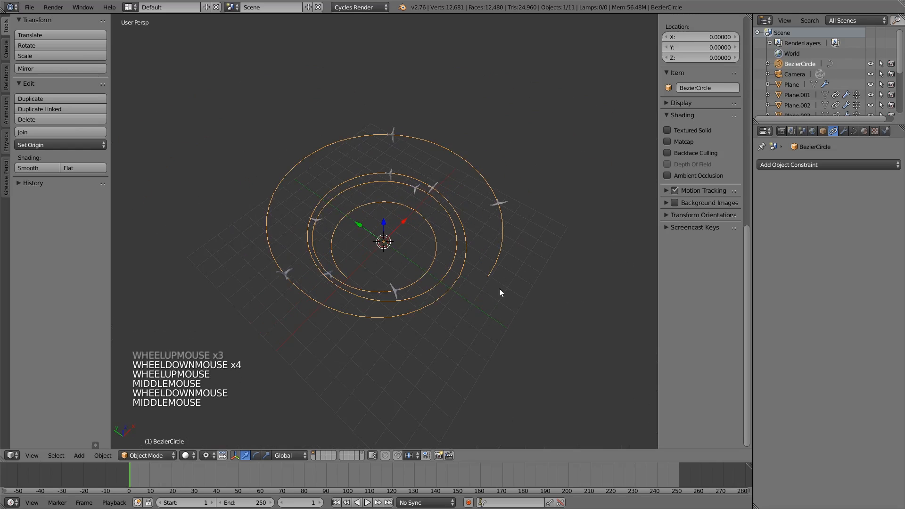
Give the gull Plane.007 a Diffuse BSDF material, Material.001, with a near-black color of RGB 0.014.
{"action": "right_click", "coordinate": [501, 203]}
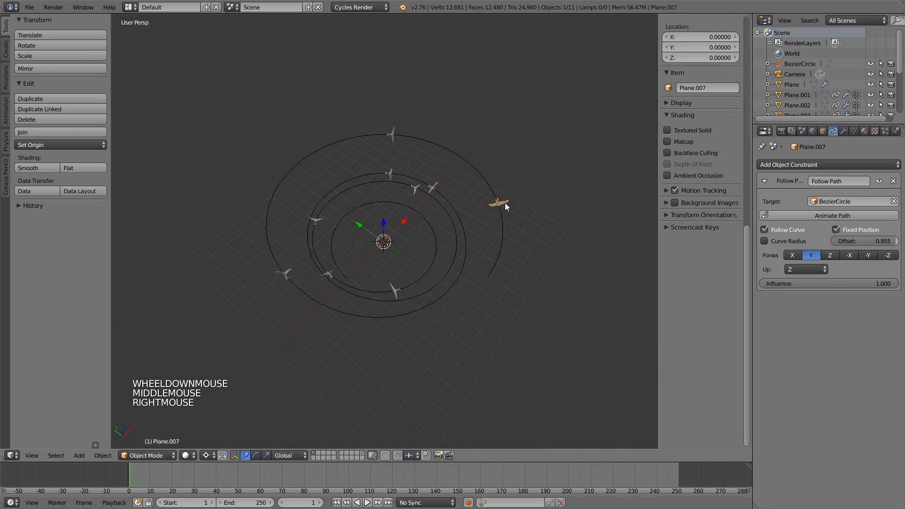
{"action": "left_click", "coordinate": [864, 131]}
{"action": "left_click", "coordinate": [827, 197]}
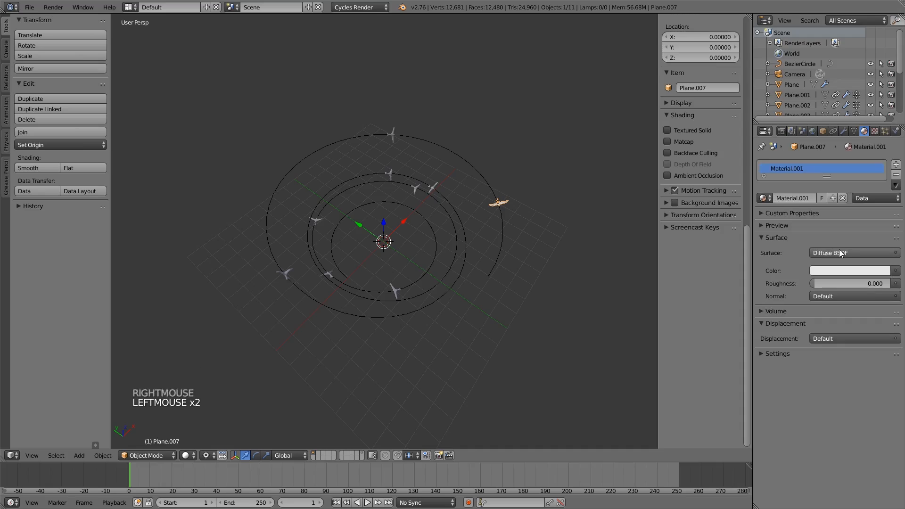
{"action": "left_click", "coordinate": [840, 249]}
{"action": "left_click", "coordinate": [840, 250]}
{"action": "left_click", "coordinate": [849, 271]}
{"action": "left_click_drag", "start_coordinate": [880, 188], "coordinate": [882, 193]}
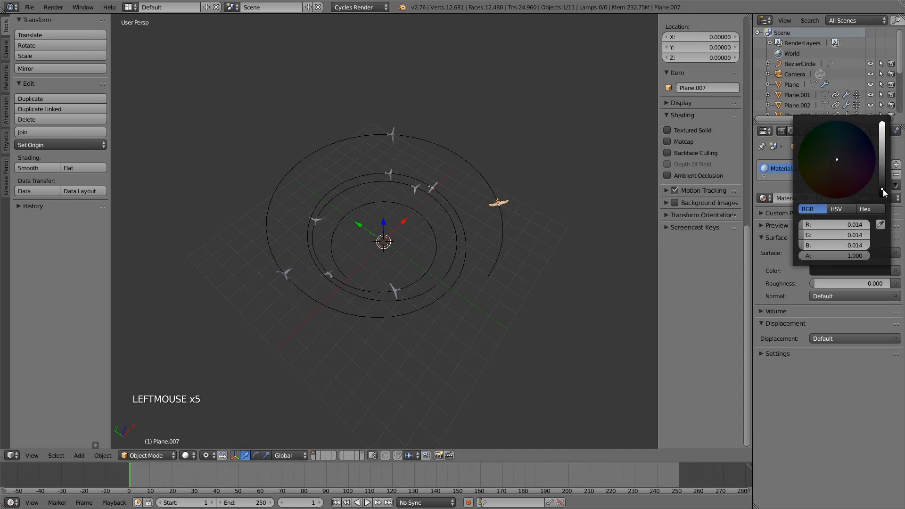
Change Material.001's viewport color to dark grey in its material settings.
{"action": "scroll", "coordinate": [445, 269], "scroll_direction": "up", "scroll_amount": 2}
{"action": "scroll", "coordinate": [445, 267], "scroll_direction": "down", "scroll_amount": 2}
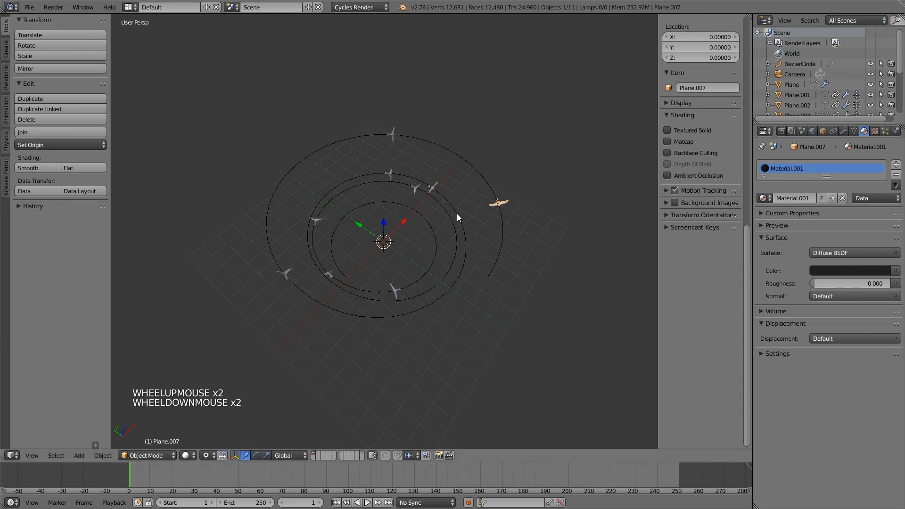
{"action": "left_click", "coordinate": [764, 355]}
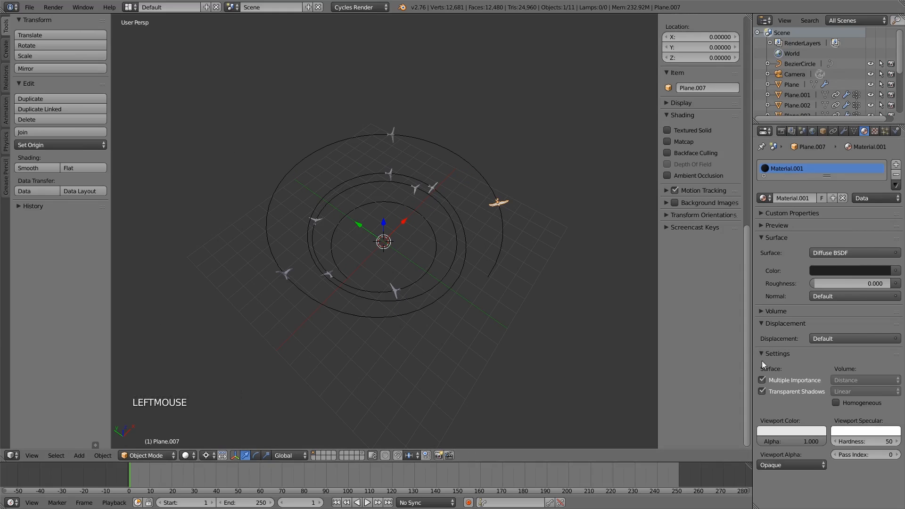
{"action": "left_click", "coordinate": [779, 432]}
Link Plane.007's material to all the other objects in the scene and clear the selection.
{"action": "middle_click_drag", "start_coordinate": [437, 283], "coordinate": [510, 304]}
{"action": "scroll", "coordinate": [510, 305], "scroll_direction": "up", "scroll_amount": 4}
{"action": "scroll", "coordinate": [510, 309], "scroll_direction": "down", "scroll_amount": 2}
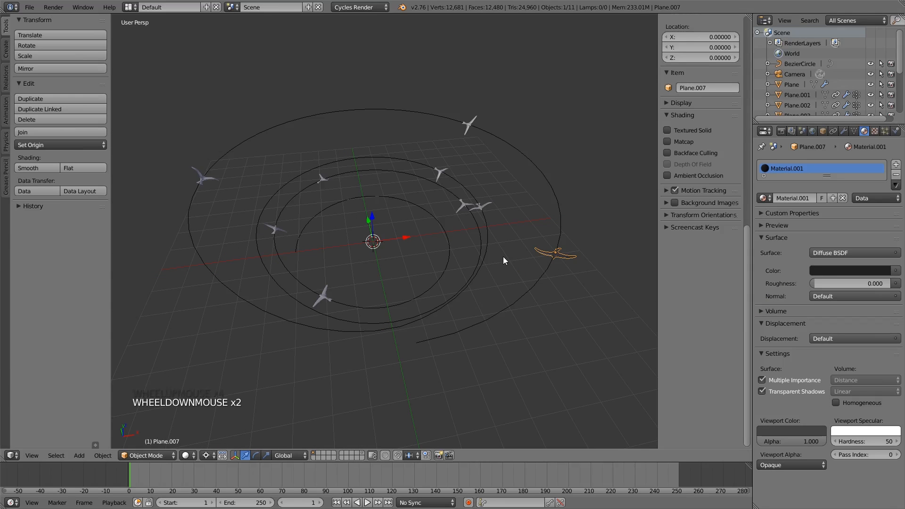
{"action": "key", "text": "a"}
{"action": "key", "text": "a"}
{"action": "key", "text": "a"}
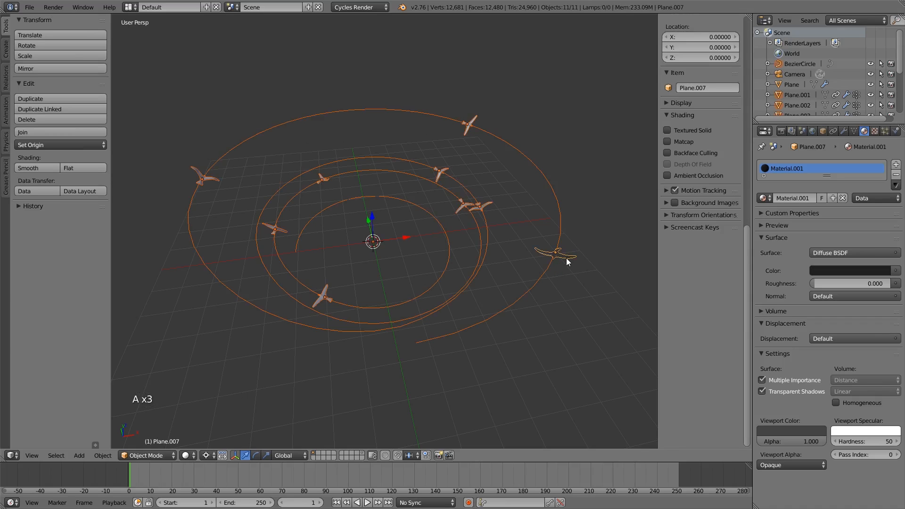
{"action": "key", "text": "ctrl+l"}
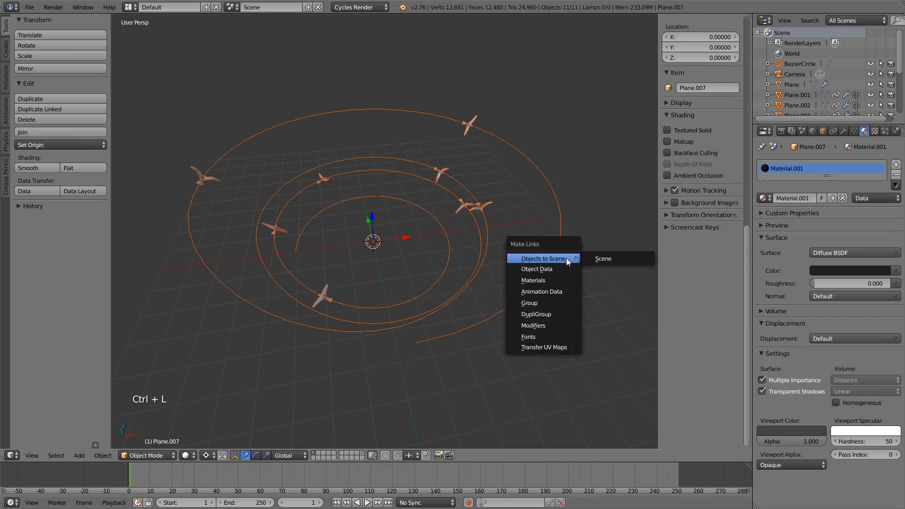
{"action": "left_click", "coordinate": [560, 274]}
{"action": "key", "text": "a"}
Select the BezierCircle spiral curve.
{"action": "middle_click_drag", "start_coordinate": [439, 295], "coordinate": [489, 289]}
{"action": "scroll", "coordinate": [509, 301], "scroll_direction": "up", "scroll_amount": 3}
{"action": "middle_click_drag", "start_coordinate": [530, 315], "coordinate": [514, 285]}
{"action": "scroll", "coordinate": [497, 293], "scroll_direction": "down", "scroll_amount": 5}
{"action": "scroll", "coordinate": [441, 269], "scroll_direction": "up", "scroll_amount": 1}
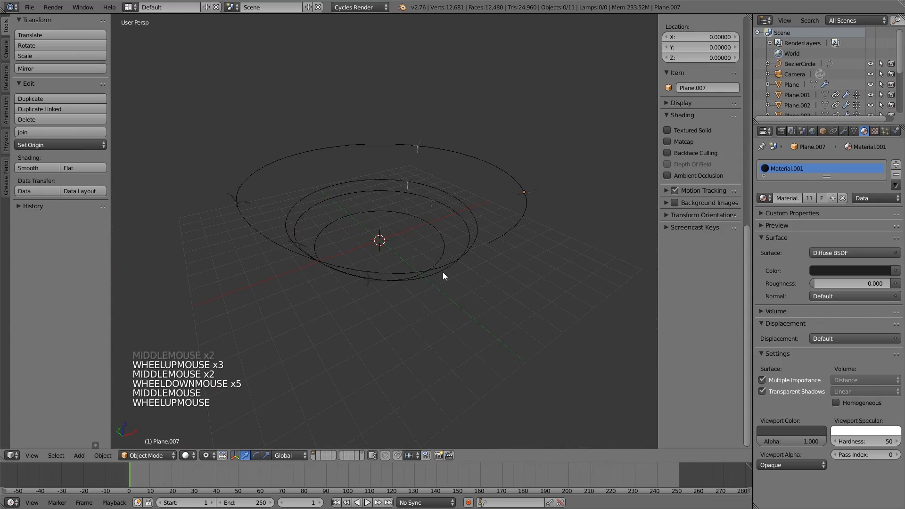
{"action": "right_click", "coordinate": [442, 267]}
{"action": "key", "text": "g"}
{"action": "key", "text": "g"}
{"action": "right_click", "coordinate": [493, 310]}
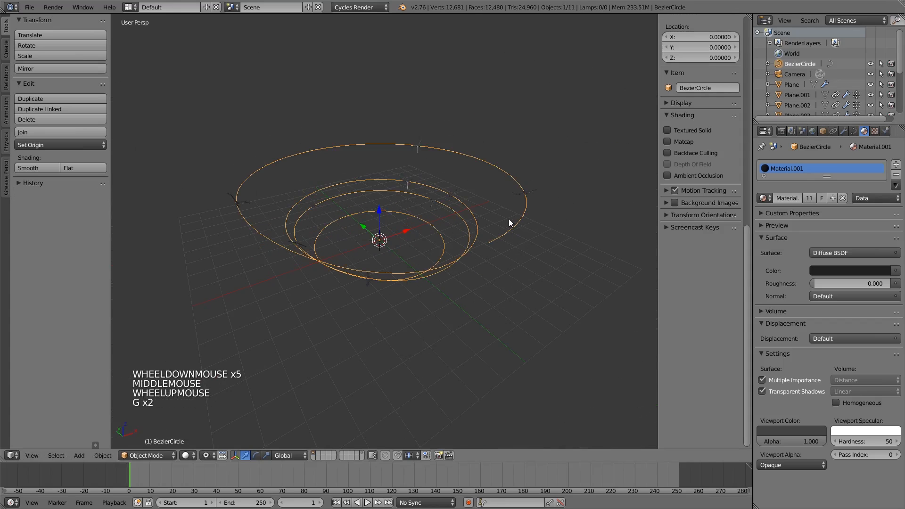
{"action": "key", "text": "g"}
{"action": "right_click", "coordinate": [547, 339]}
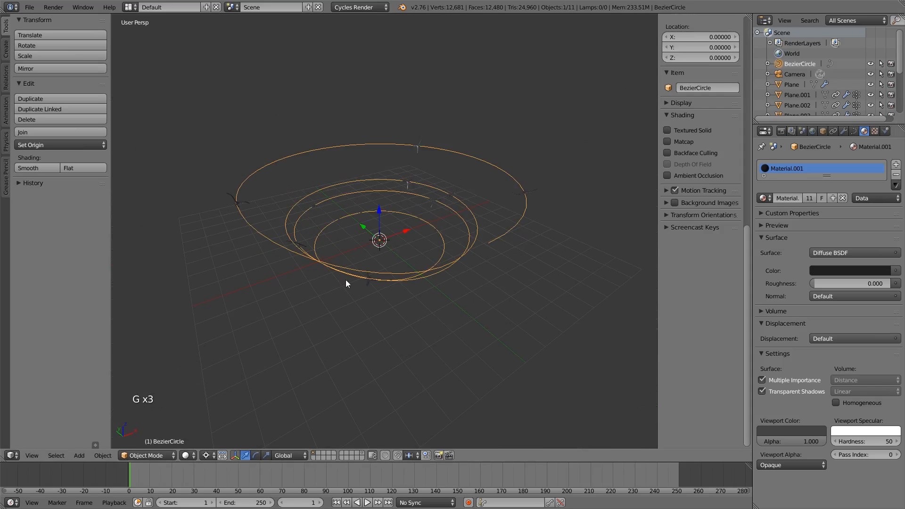
Show the ocean layer together with the gulls and look at the scene through the camera.
{"action": "scroll", "coordinate": [355, 284], "scroll_direction": "up", "scroll_amount": 1}
{"action": "scroll", "coordinate": [355, 284], "scroll_direction": "down", "scroll_amount": 1}
{"action": "middle_click_drag", "start_coordinate": [354, 284], "coordinate": [321, 457]}
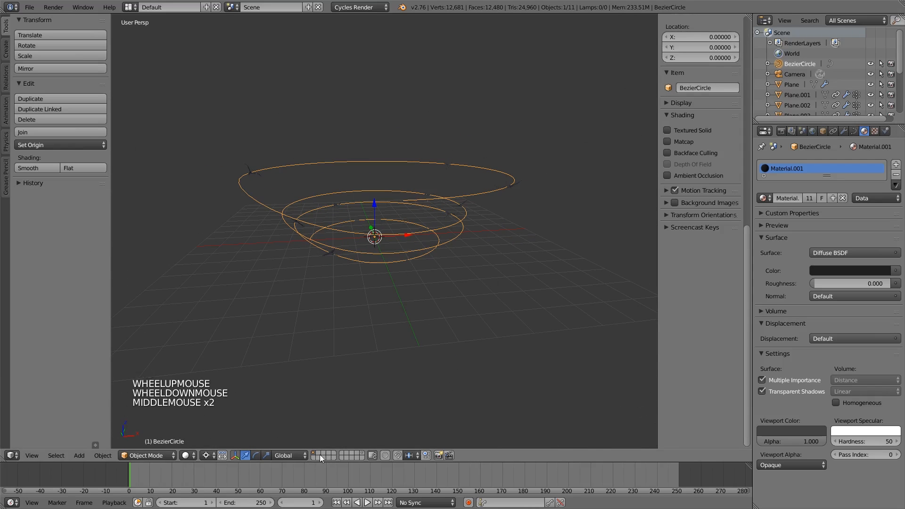
{"action": "left_click", "coordinate": [361, 452], "text": "shift"}
{"action": "scroll", "coordinate": [415, 339], "scroll_direction": "down", "scroll_amount": 6}
{"action": "key", "text": "KP_1"}
{"action": "key", "text": "KP_0"}
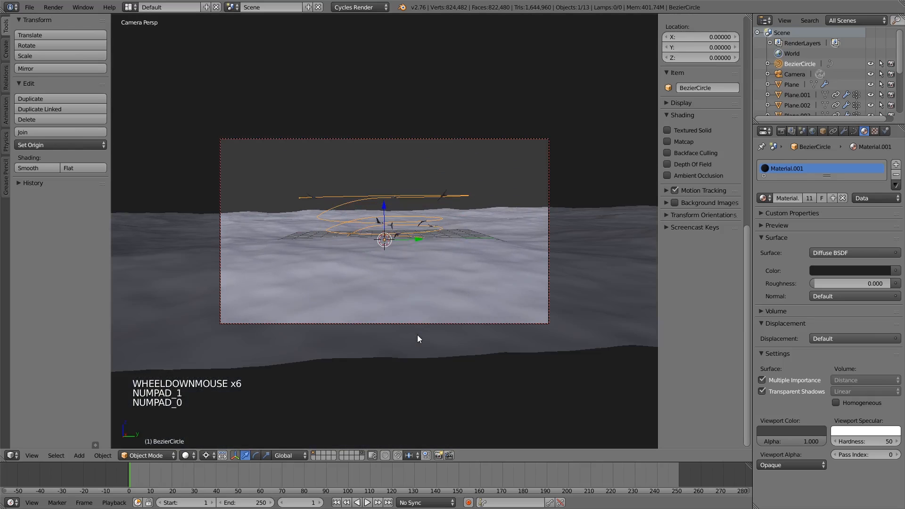
Move the gull spiral far away from the camera across the ocean in top view and check it through the camera.
{"action": "key", "text": "KP_7"}
{"action": "scroll", "coordinate": [418, 338], "scroll_direction": "down", "scroll_amount": 6}
{"action": "key", "text": "g"}
{"action": "key", "text": "g"}
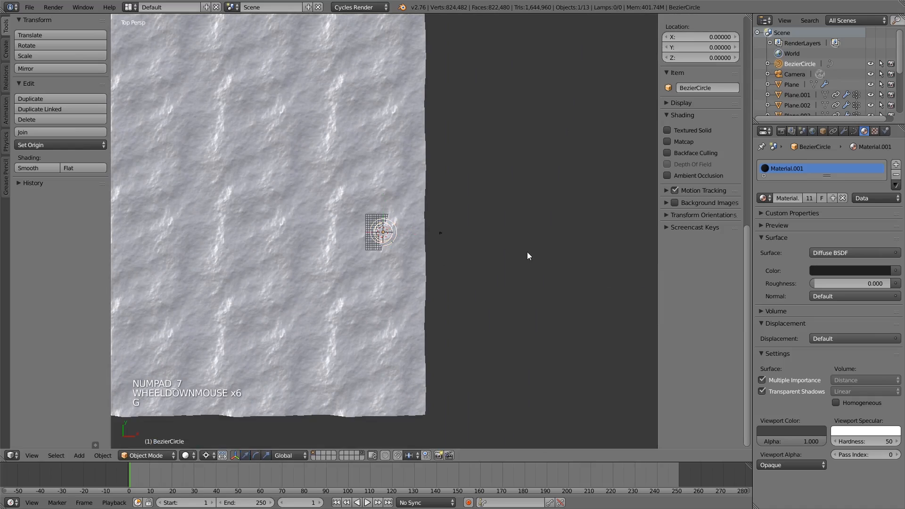
{"action": "left_click", "coordinate": [339, 271]}
{"action": "key", "text": "KP_0"}
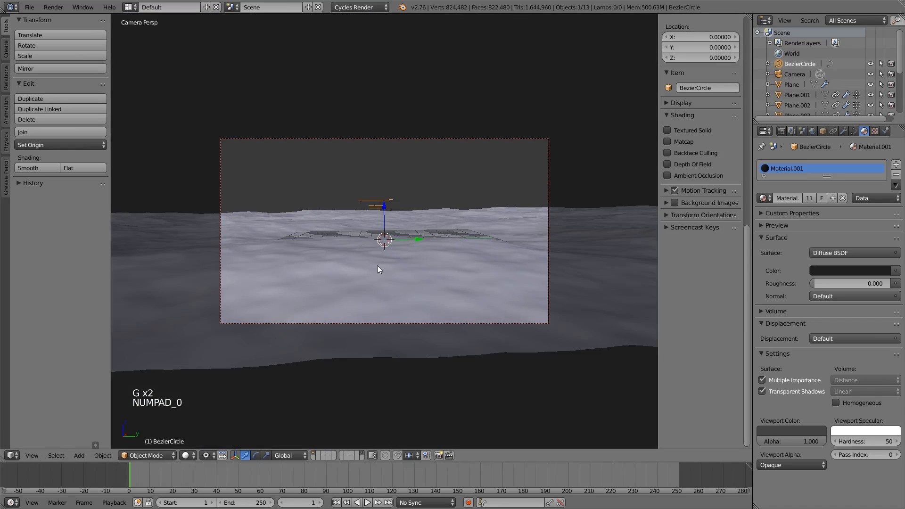
Raise the spiral into the sky left of the camera frame's center, moving it about -14.1 in Y and 8.9 in Z.
{"action": "key", "text": "g"}
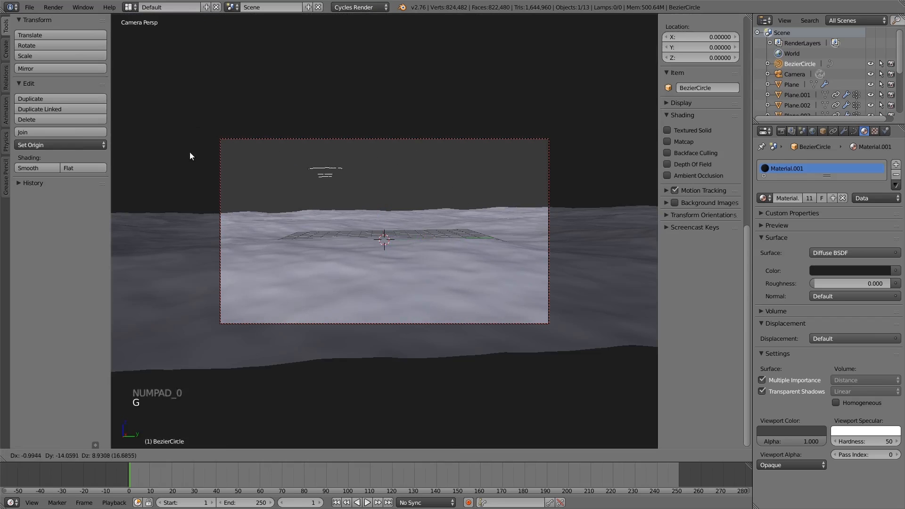
{"action": "left_click", "coordinate": [191, 155]}
{"action": "scroll", "coordinate": [378, 300], "scroll_direction": "up", "scroll_amount": 2}
{"action": "scroll", "coordinate": [378, 297], "scroll_direction": "down", "scroll_amount": 1}
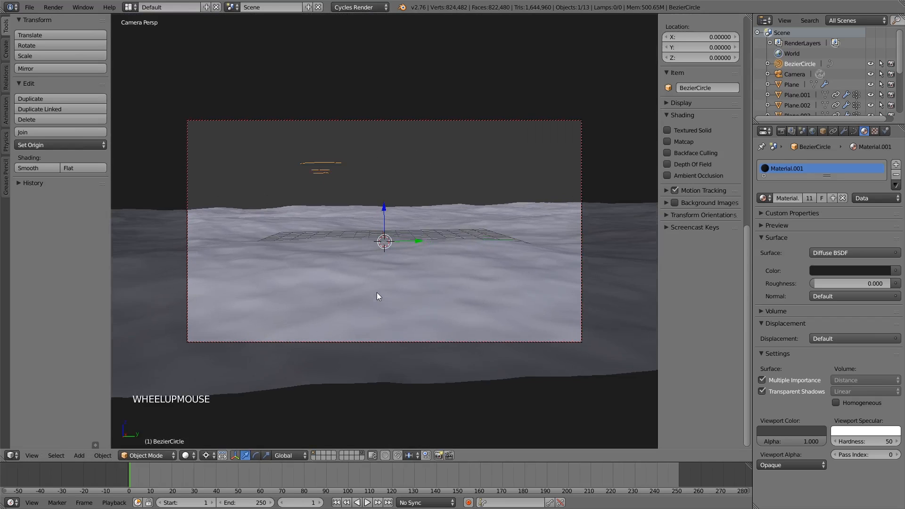
{"action": "middle_click_drag", "start_coordinate": [323, 193], "coordinate": [389, 241]}
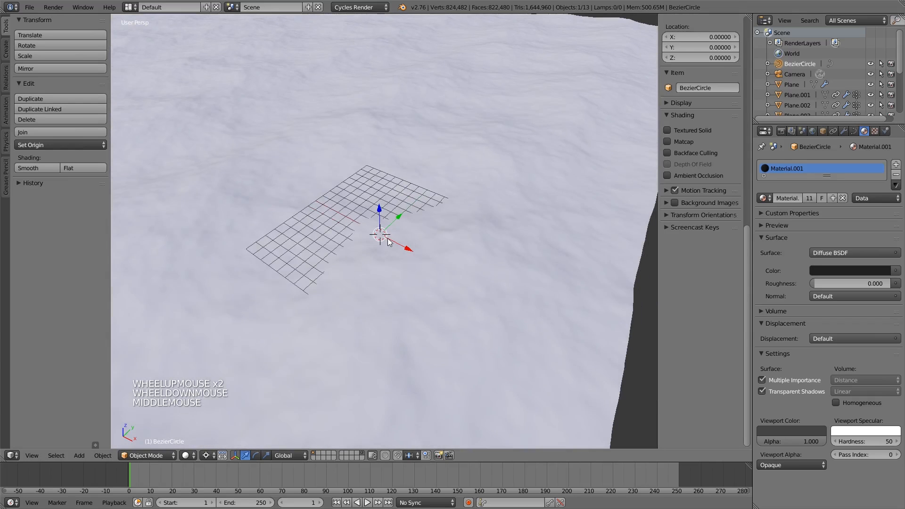
{"action": "key", "text": "KP_Decimal"}
{"action": "scroll", "coordinate": [387, 238], "scroll_direction": "down", "scroll_amount": 3}
{"action": "mouse_move", "coordinate": [449, 270]}
{"action": "middle_mouse_down"}
{"action": "mouse_move", "coordinate": [414, 241]}
{"action": "mouse_move", "coordinate": [451, 231]}
{"action": "mouse_move", "coordinate": [443, 259]}
{"action": "middle_mouse_up"}
{"action": "scroll", "coordinate": [435, 230], "scroll_direction": "down", "scroll_amount": 1}
{"action": "key", "text": "s"}
{"action": "key", "text": "s"}
{"action": "key", "text": "s"}
{"action": "left_click", "coordinate": [553, 304]}
Set the transform pivot point to Median Point.
{"action": "left_click", "coordinate": [206, 456]}
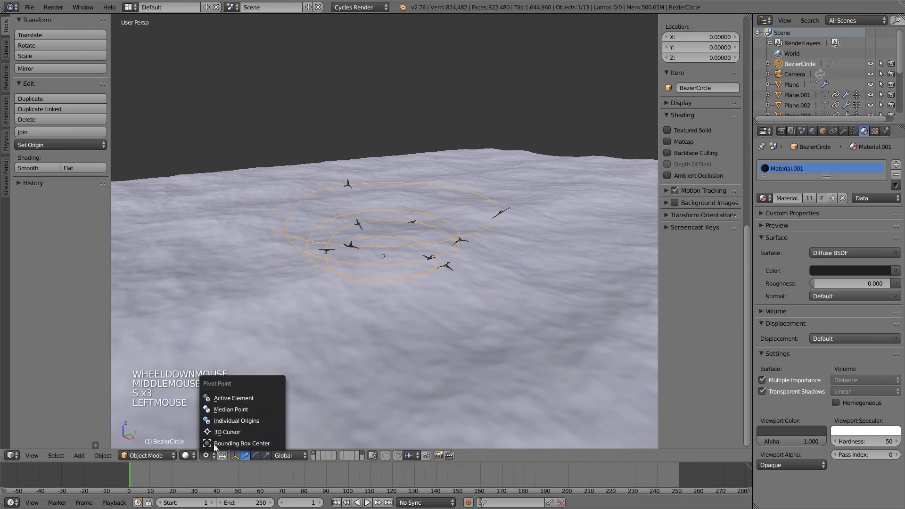
{"action": "left_click", "coordinate": [246, 409]}
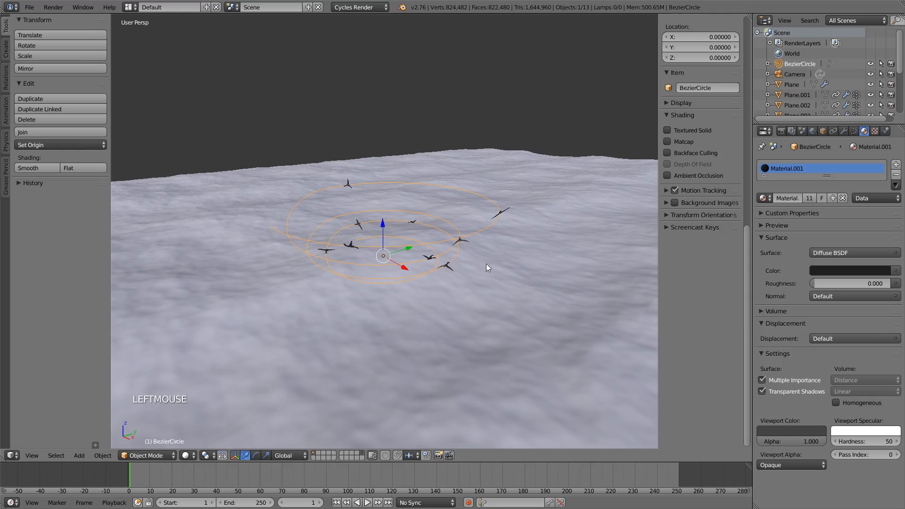
{"action": "scroll", "coordinate": [486, 290], "scroll_direction": "down", "scroll_amount": 4}
{"action": "key", "text": "s"}
{"action": "key", "text": "s"}
{"action": "key", "text": "s"}
{"action": "key", "text": "s"}
{"action": "key", "text": "s"}
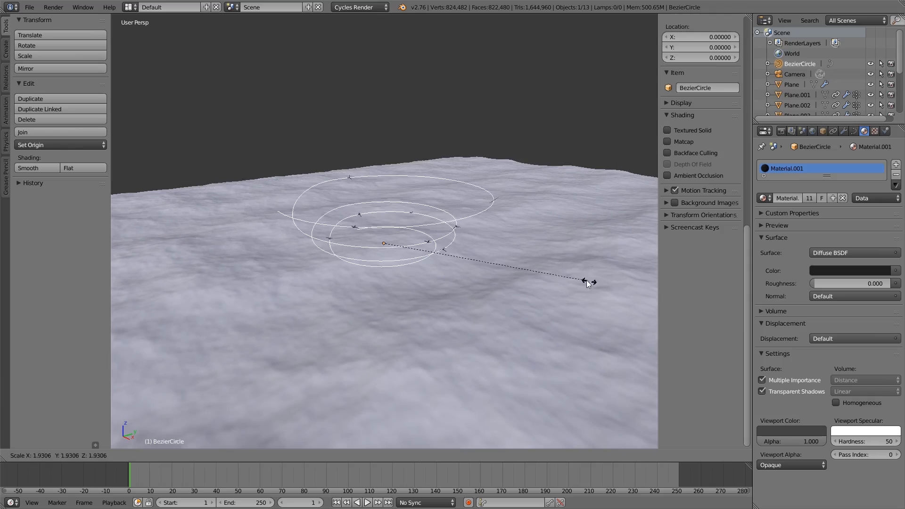
{"action": "key", "text": "Escape"}
Scale the spiral to roughly twice its size in the camera view and shift it slightly down and right toward the horizon.
{"action": "key", "text": "KP_0"}
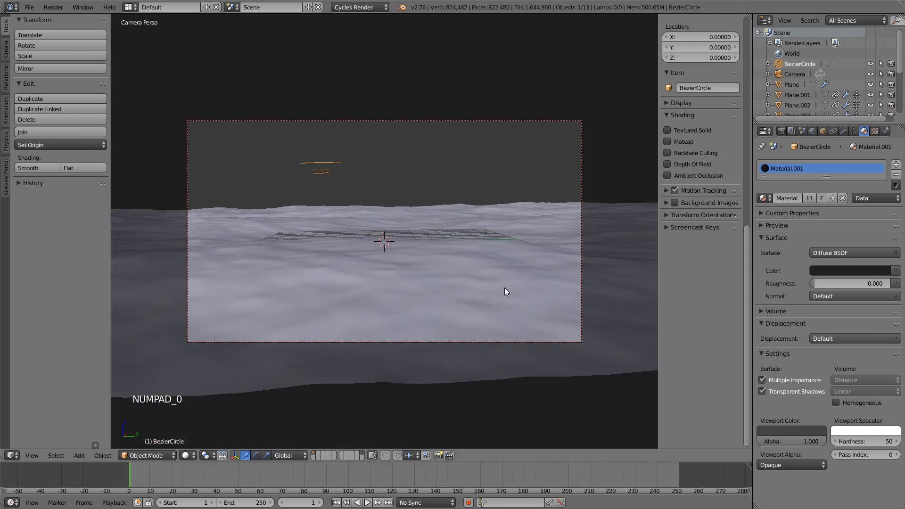
{"action": "key", "text": "s"}
{"action": "left_click", "coordinate": [495, 250]}
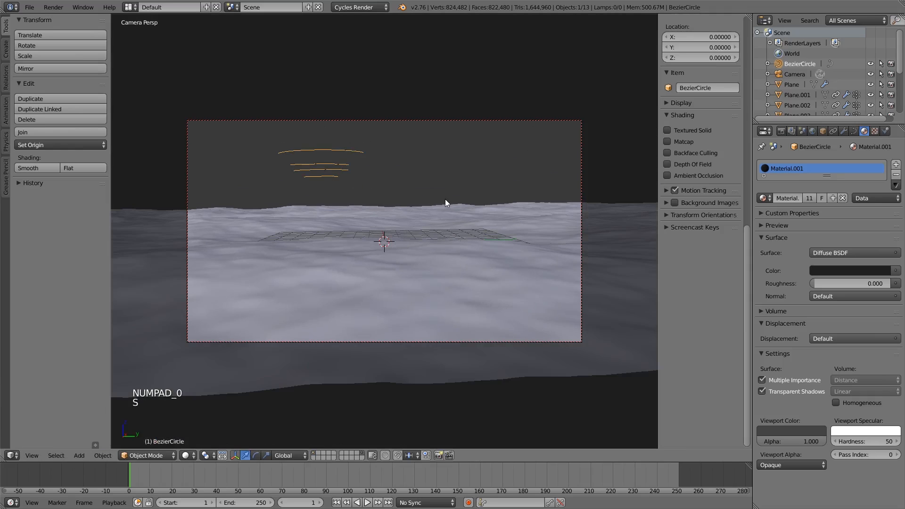
{"action": "key", "text": "g"}
{"action": "left_click", "coordinate": [465, 220]}
Switch the camera view to Rendered viewport shading.
{"action": "scroll", "coordinate": [361, 268], "scroll_direction": "up", "scroll_amount": 2}
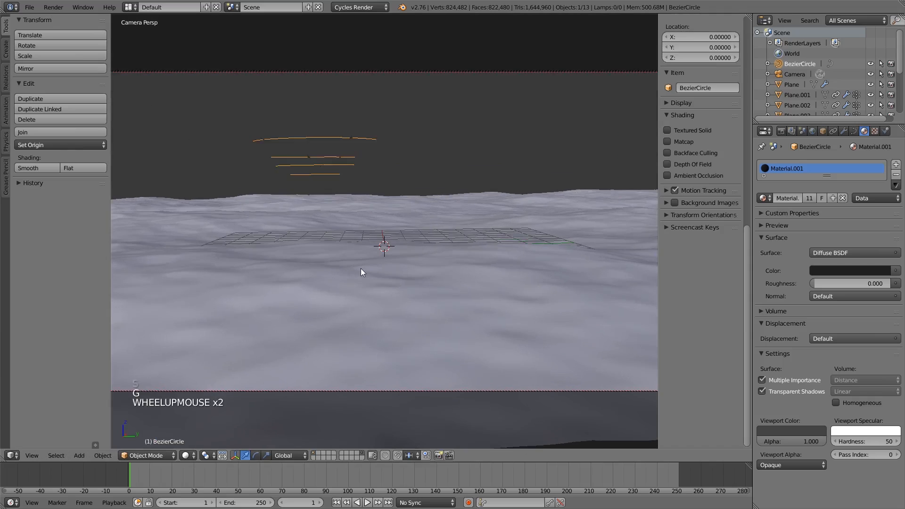
{"action": "scroll", "coordinate": [360, 267], "scroll_direction": "down", "scroll_amount": 1}
{"action": "left_click", "coordinate": [188, 456]}
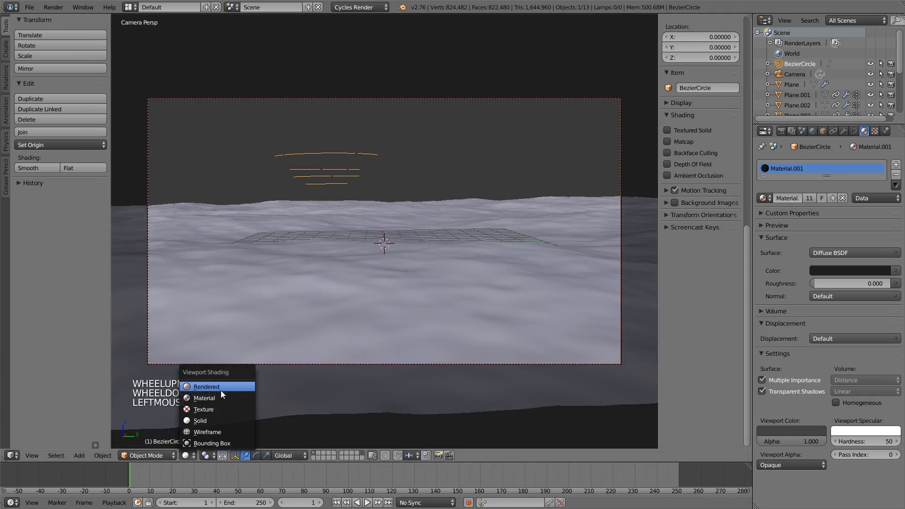
{"action": "left_click", "coordinate": [221, 390]}
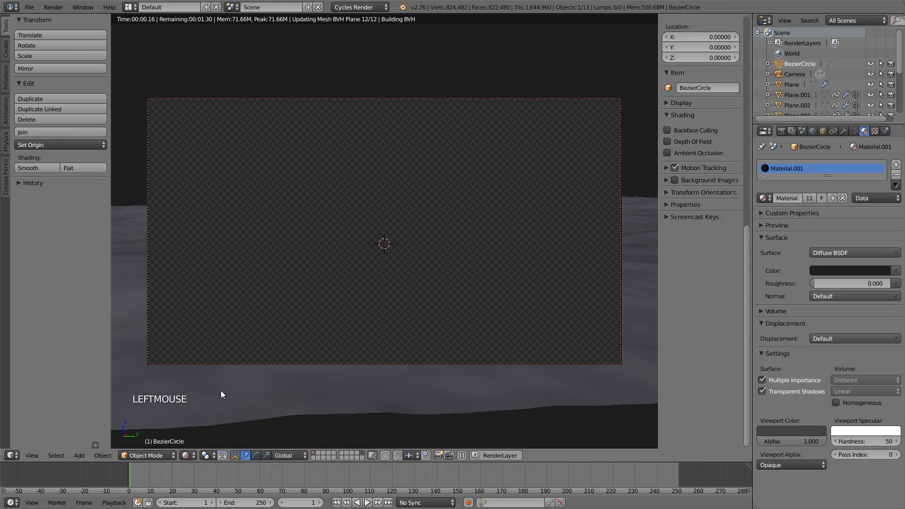